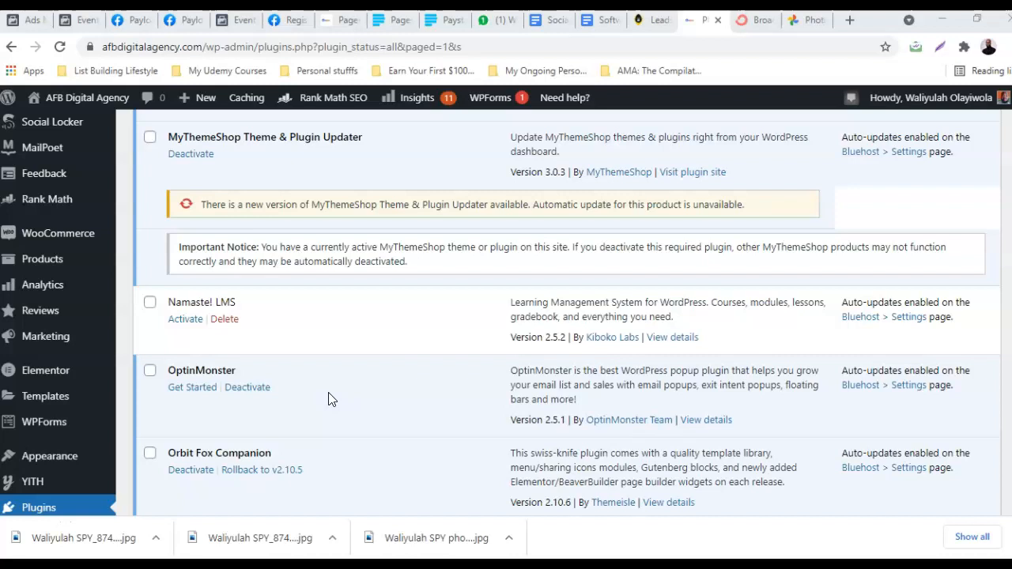
# Look through the installed plugins and open the page for adding a new plugin.
pyautogui.scroll(-3, 316, 370)
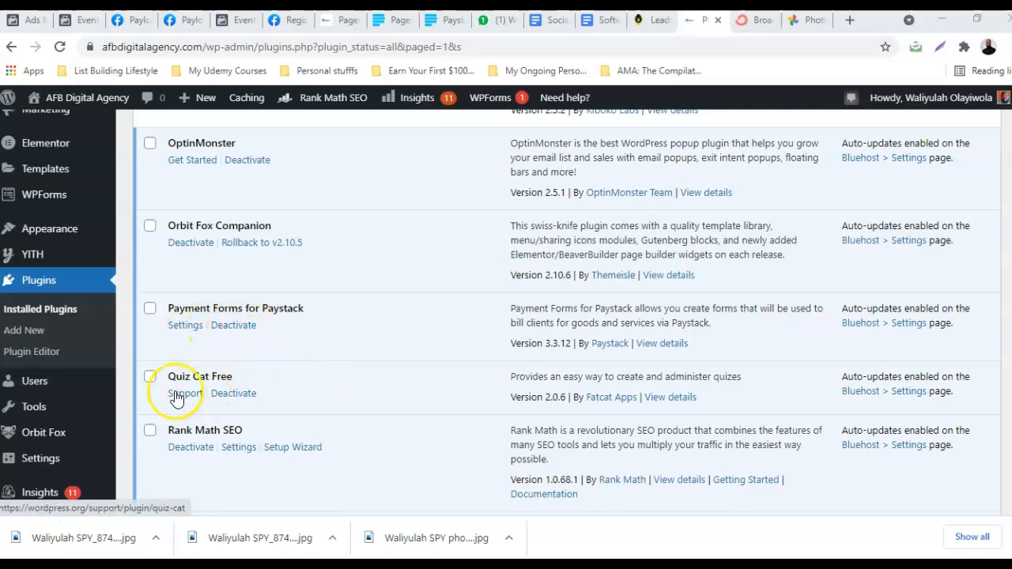
pyautogui.moveTo(119, 370)
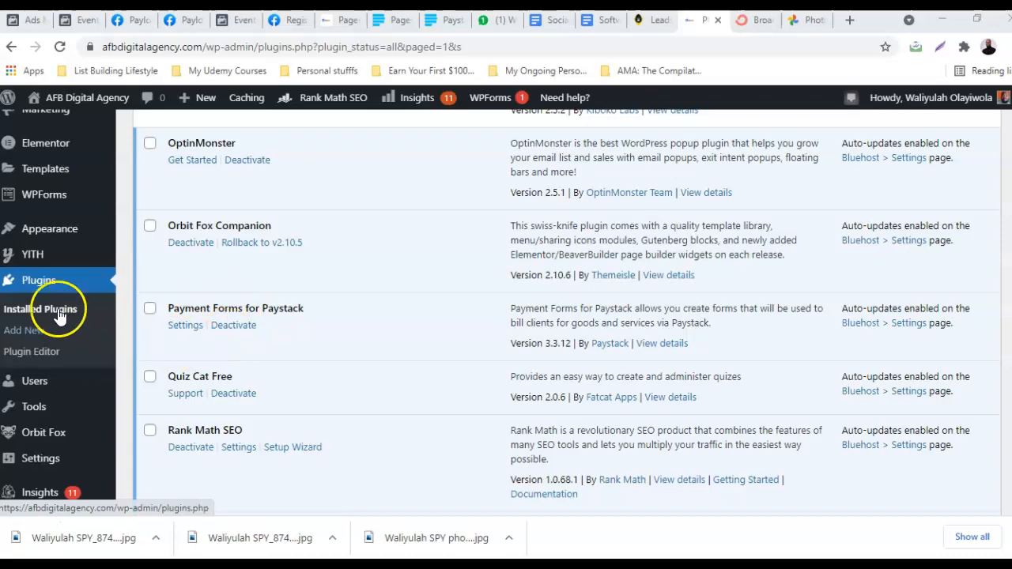
pyautogui.scroll(4, 57, 231)
pyautogui.scroll(5, 57, 232)
pyautogui.scroll(-9, 53, 253)
pyautogui.scroll(-6, 49, 273)
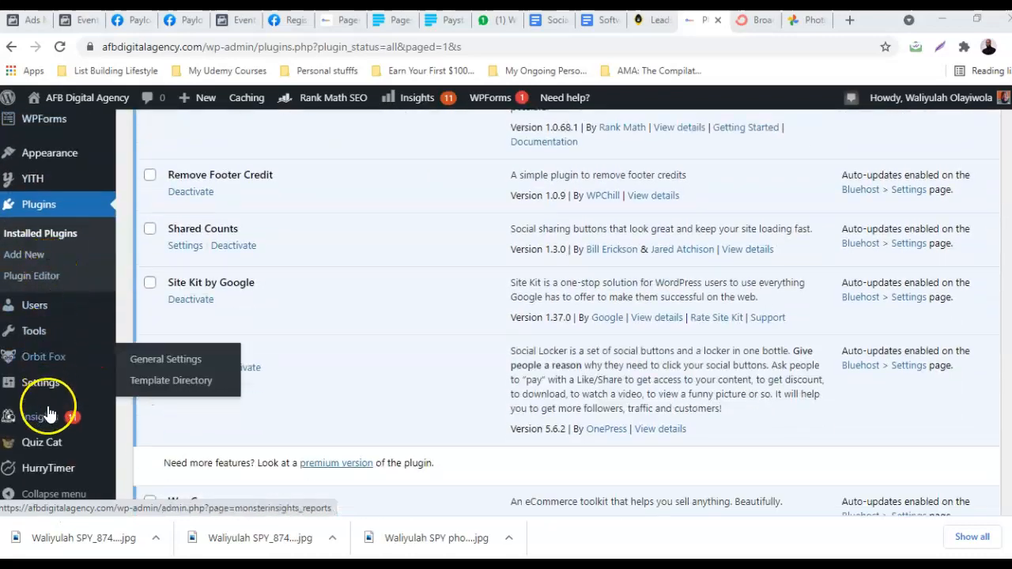
pyautogui.click(33, 261)
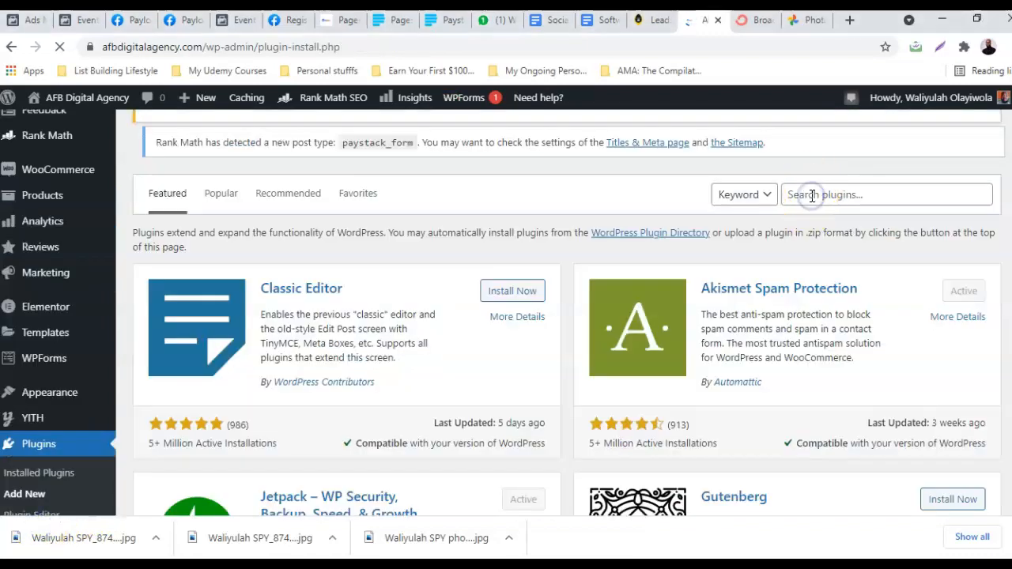
# Search the plugin directory for "paystack".
pyautogui.click(812, 196)
pyautogui.click(812, 196)
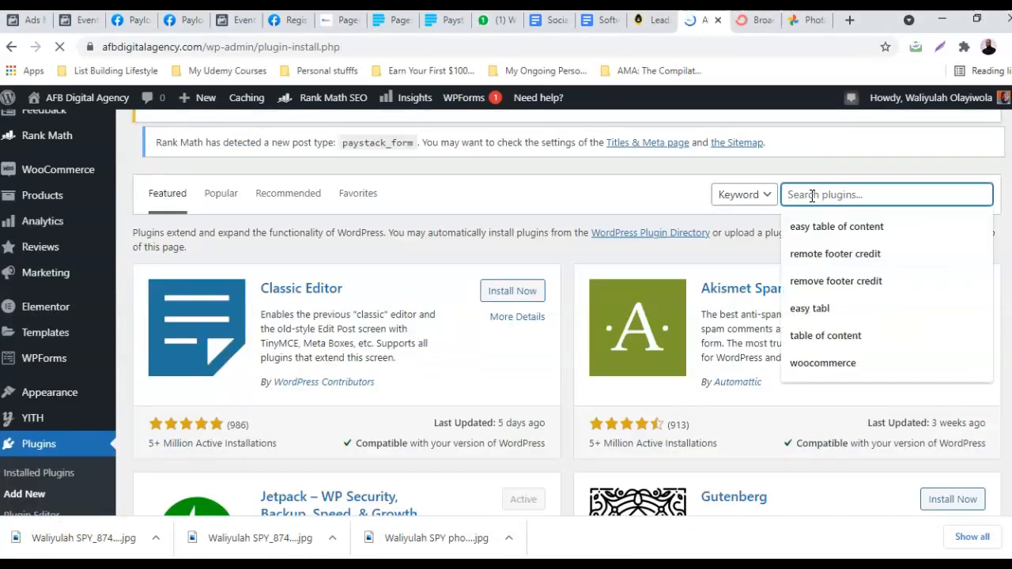
pyautogui.write('paysta')
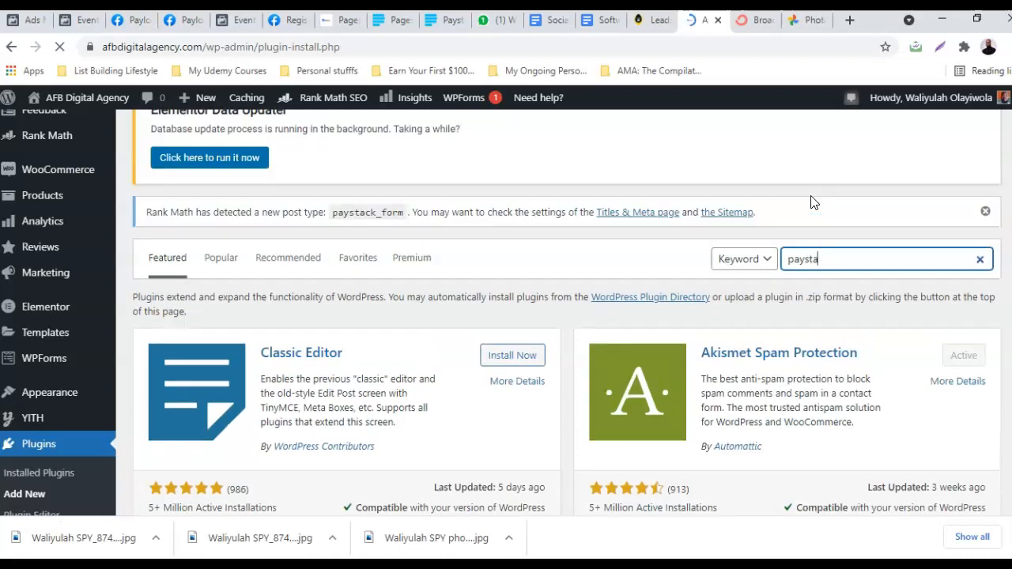
pyautogui.press('Return')
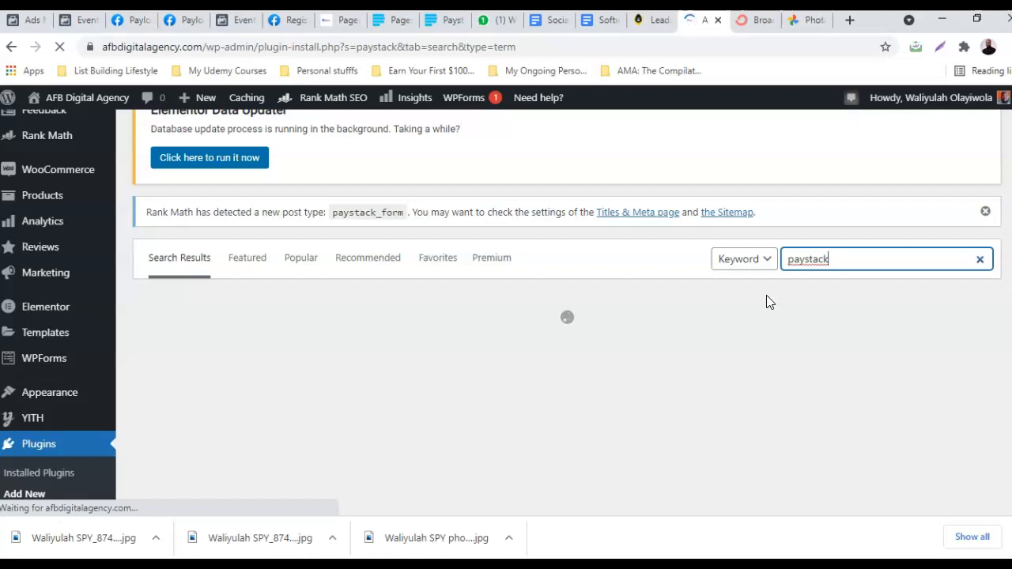
# Examine the search results for the Payment Forms for Paystack plugin and its installation status.
pyautogui.click(628, 360)
pyautogui.scroll(-1, 628, 359)
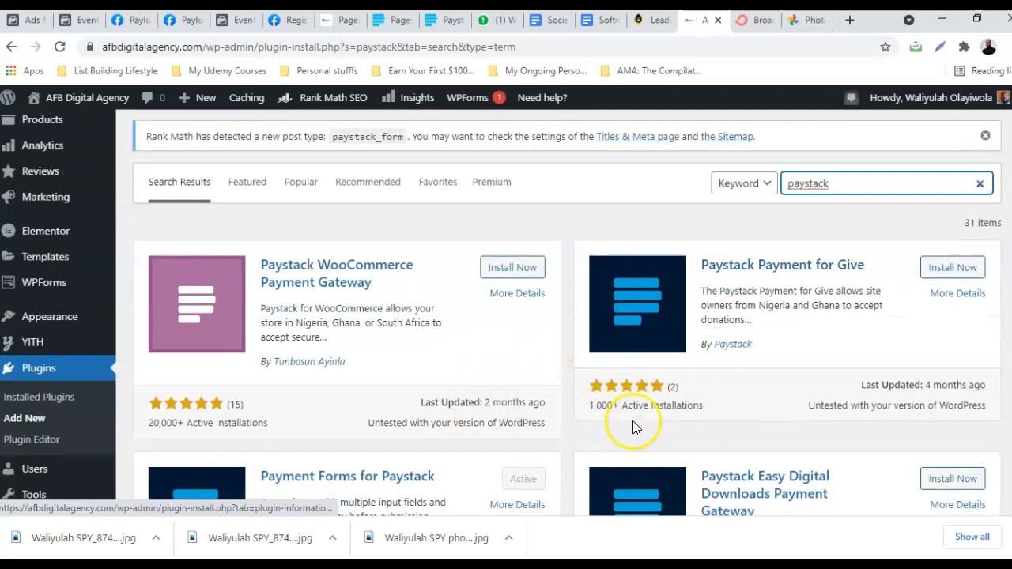
pyautogui.scroll(-2, 469, 434)
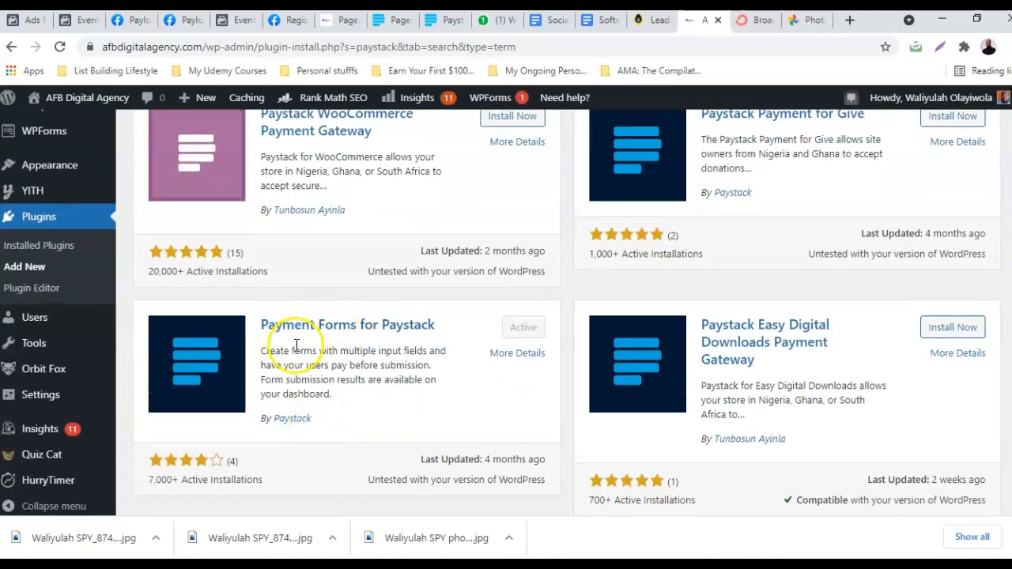
pyautogui.scroll(1, 474, 371)
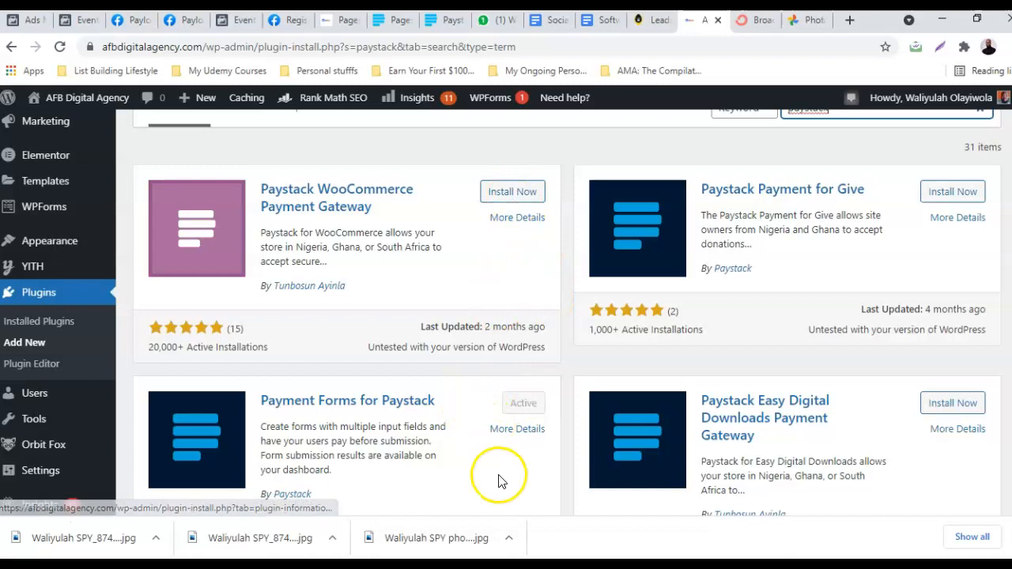
pyautogui.scroll(-1, 391, 458)
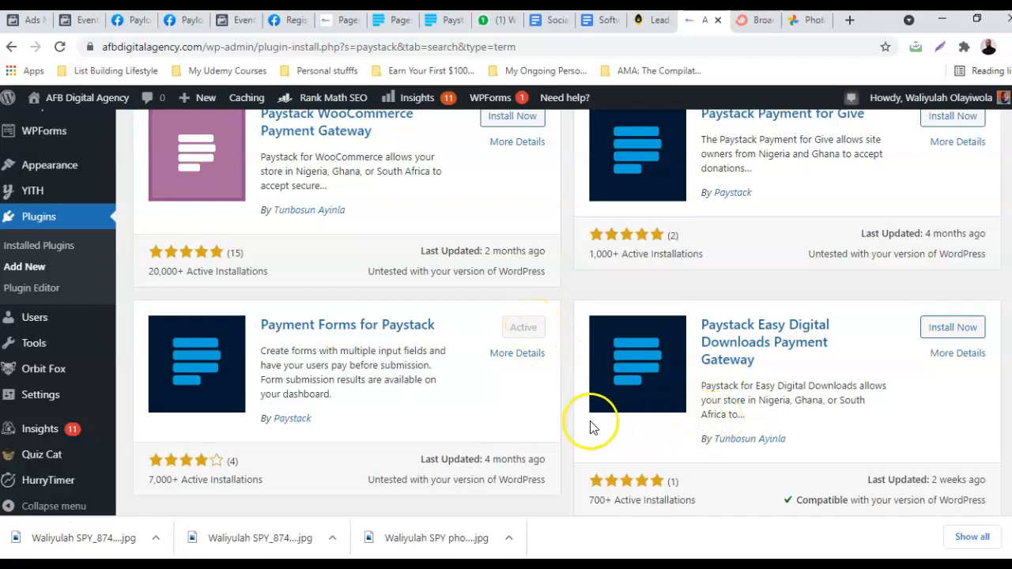
pyautogui.scroll(1, 795, 385)
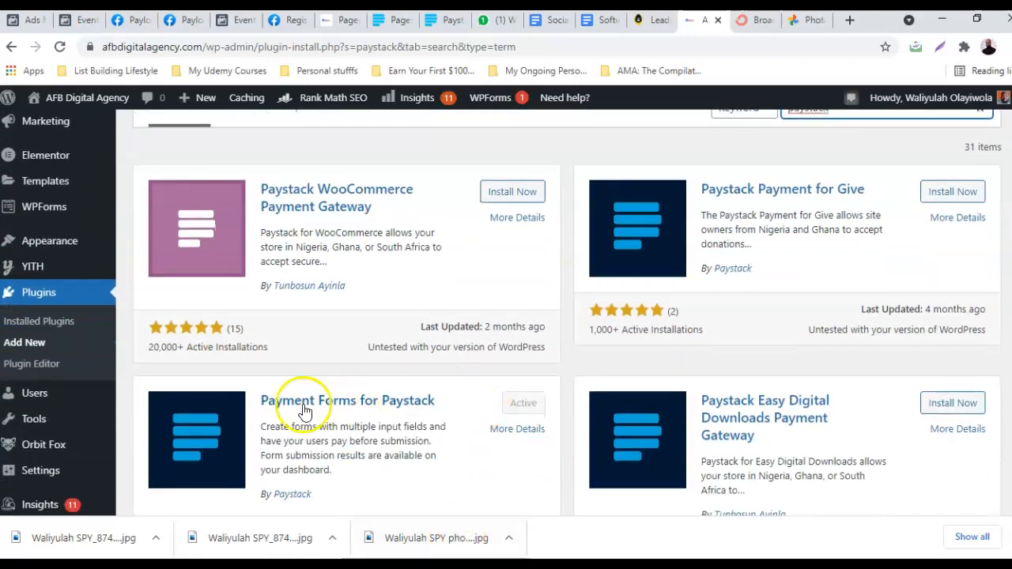
# Return to the installed plugins and open the settings of Payment Forms for Paystack.
pyautogui.click(26, 329)
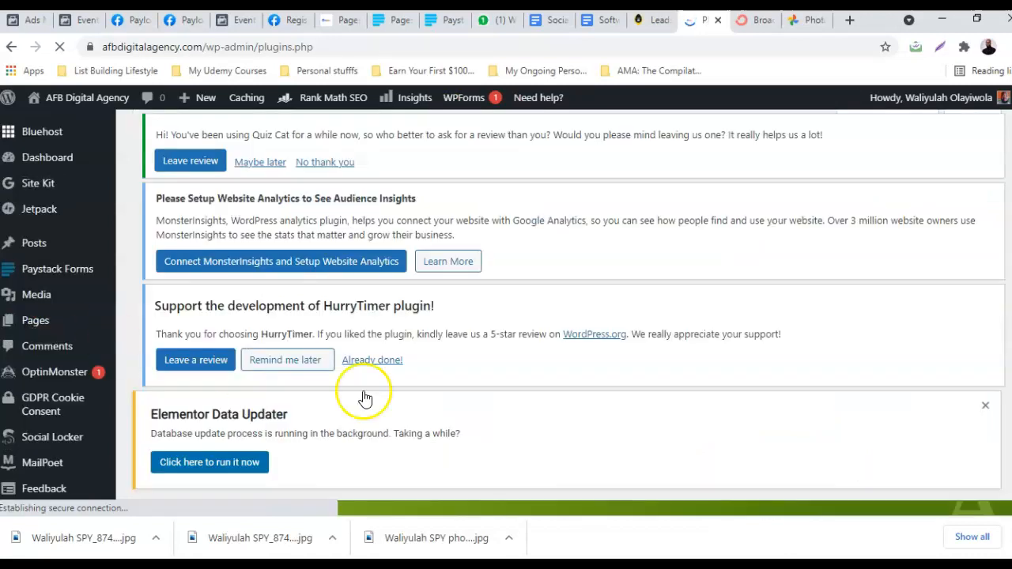
pyautogui.scroll(-2, 420, 403)
pyautogui.scroll(-5, 421, 403)
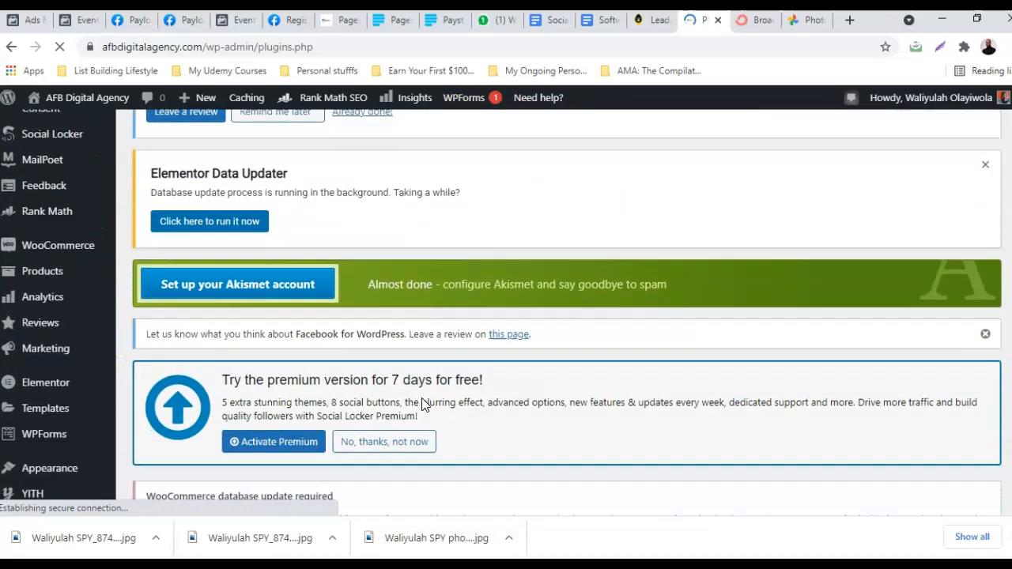
pyautogui.scroll(-7, 422, 404)
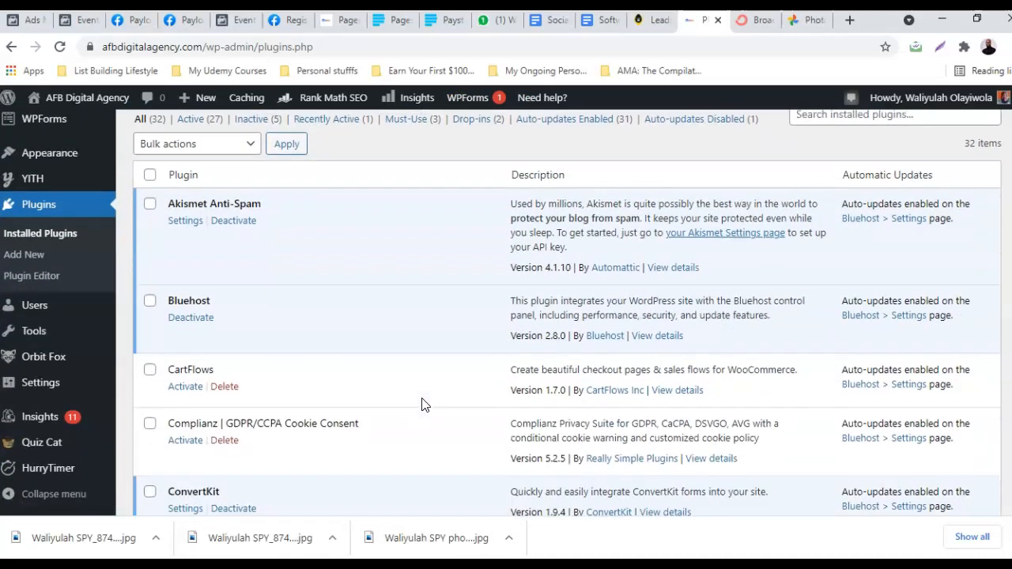
pyautogui.scroll(-3, 402, 405)
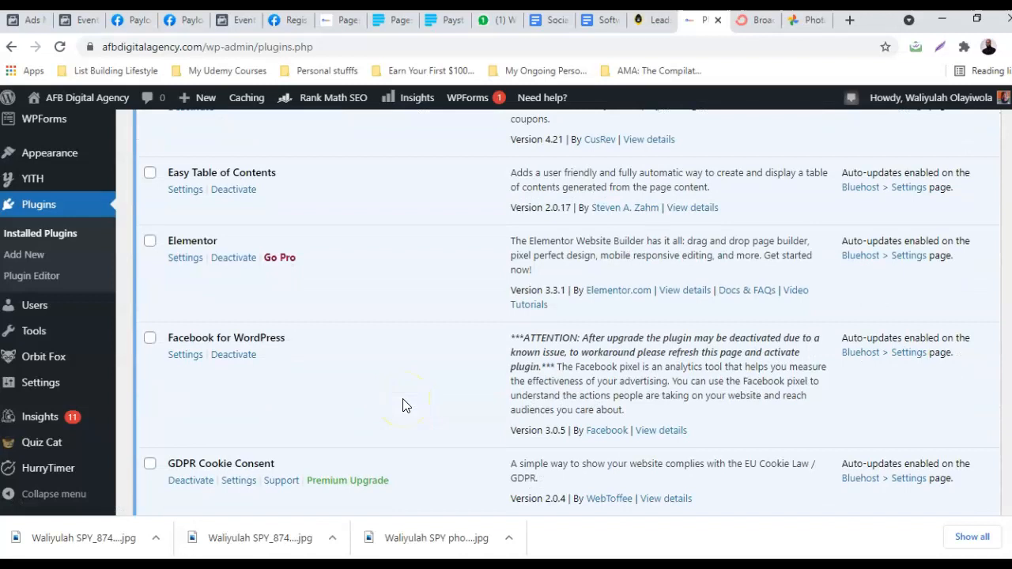
pyautogui.scroll(-4, 402, 406)
pyautogui.scroll(-5, 402, 406)
pyautogui.scroll(-4, 402, 405)
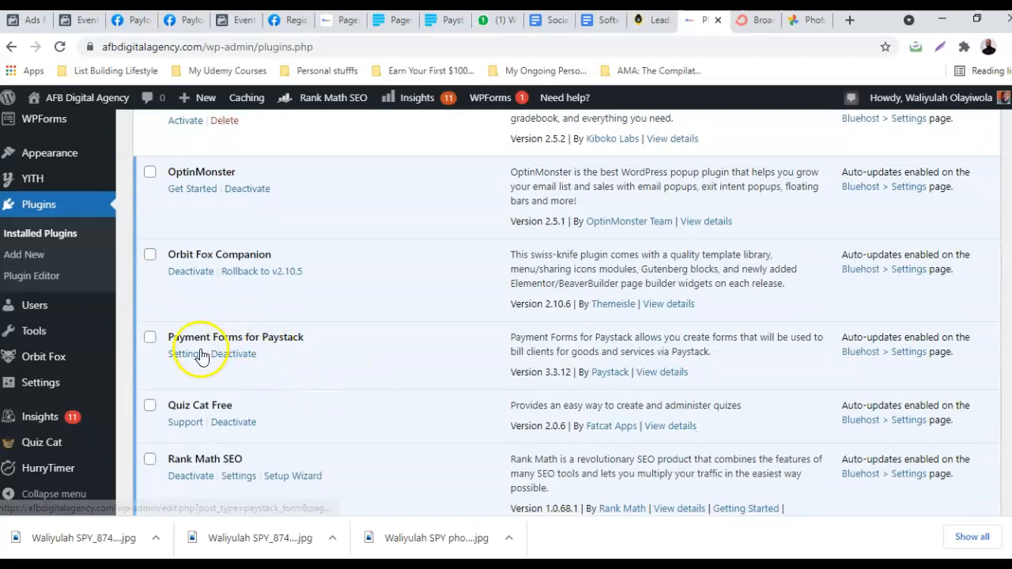
pyautogui.click(188, 358)
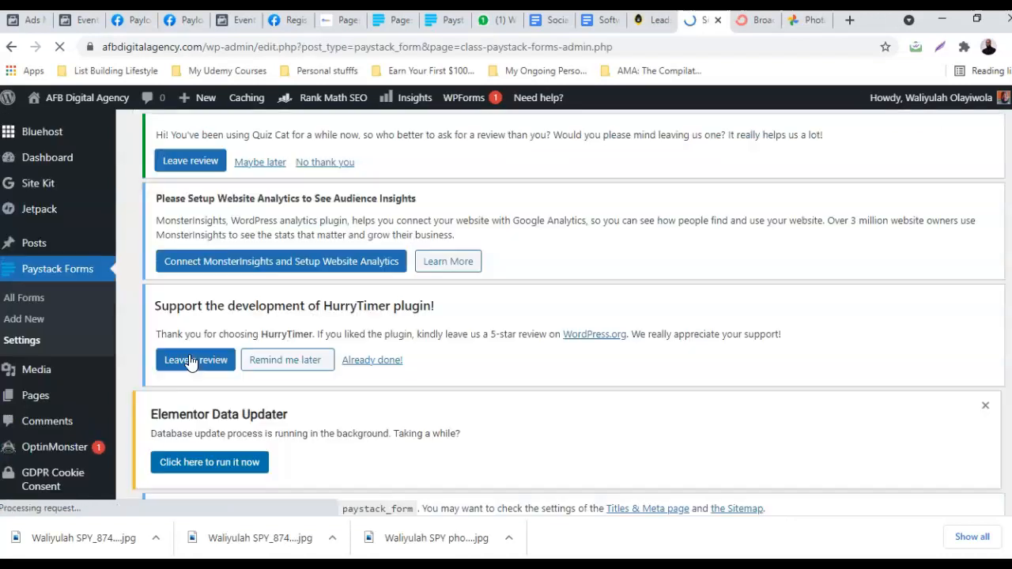
# Examine the API Keys Settings section, including the mode and the test and live key fields.
pyautogui.scroll(-6, 455, 383)
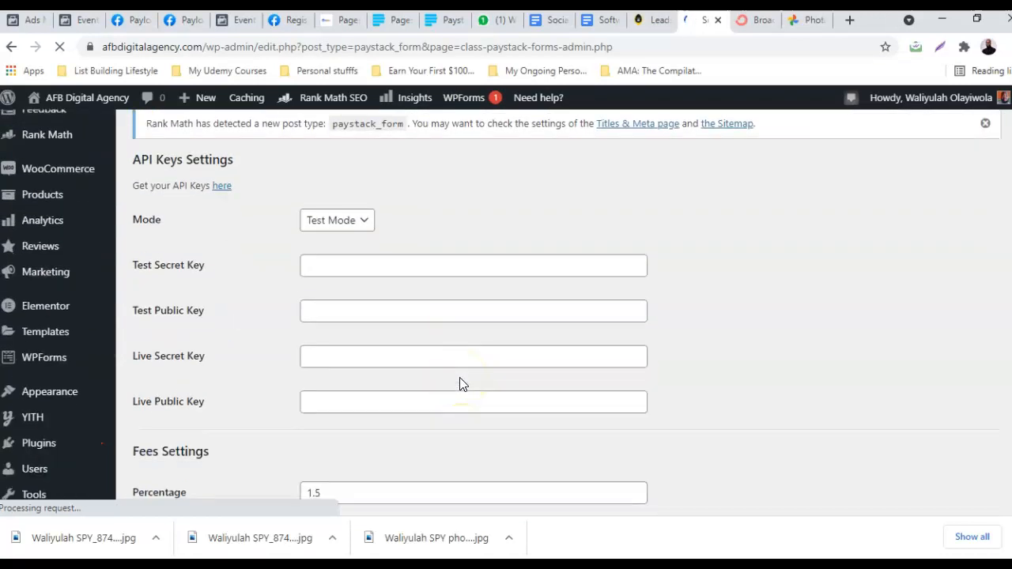
pyautogui.click(426, 272)
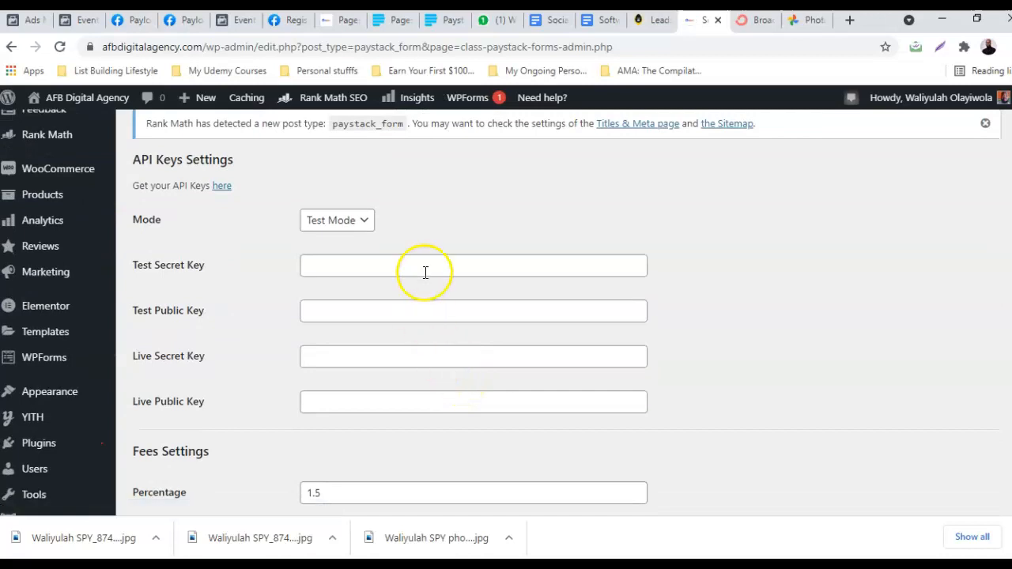
pyautogui.scroll(-1, 395, 303)
pyautogui.scroll(3, 395, 303)
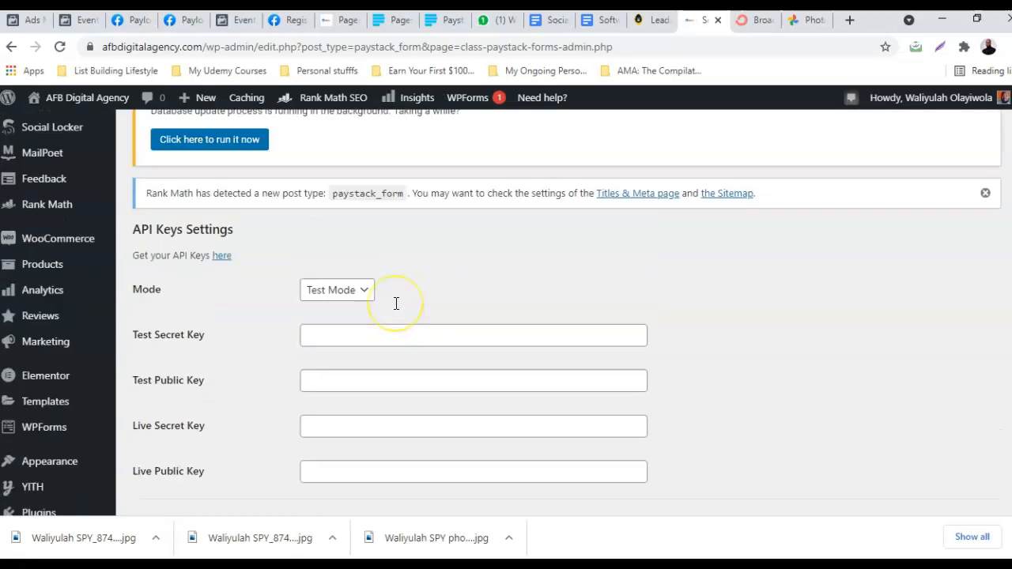
pyautogui.scroll(-2, 395, 312)
pyautogui.click(391, 329)
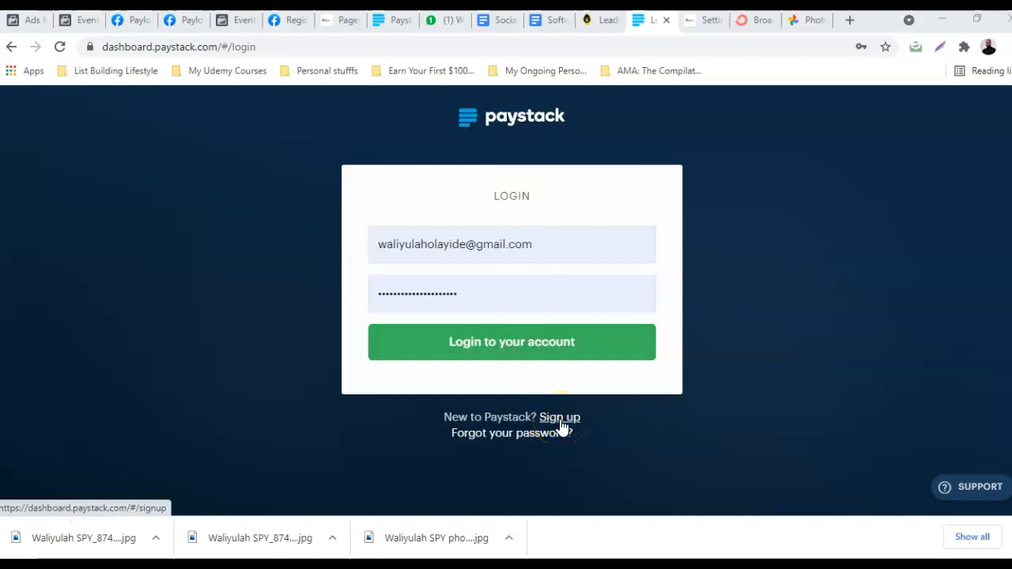
# Log in to the Paystack dashboard with the saved credentials and open its API Keys & Webhooks settings.
pyautogui.click(542, 343)
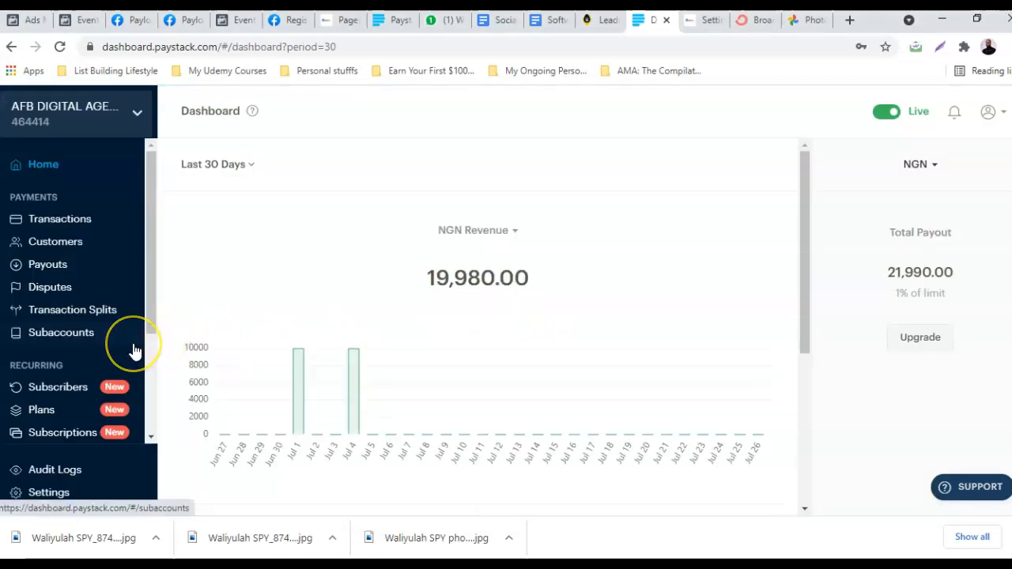
pyautogui.scroll(-2, 131, 350)
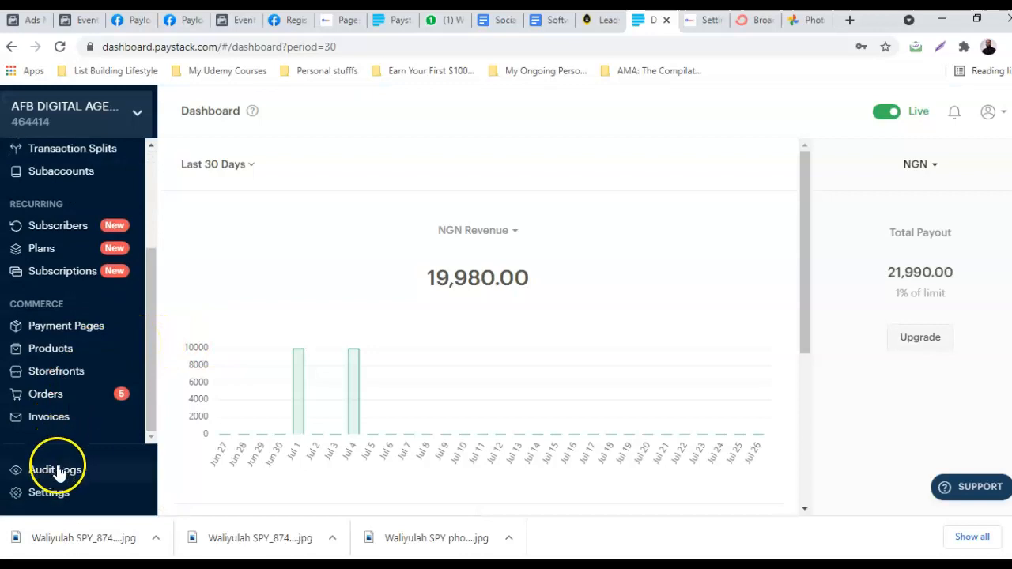
pyautogui.click(49, 495)
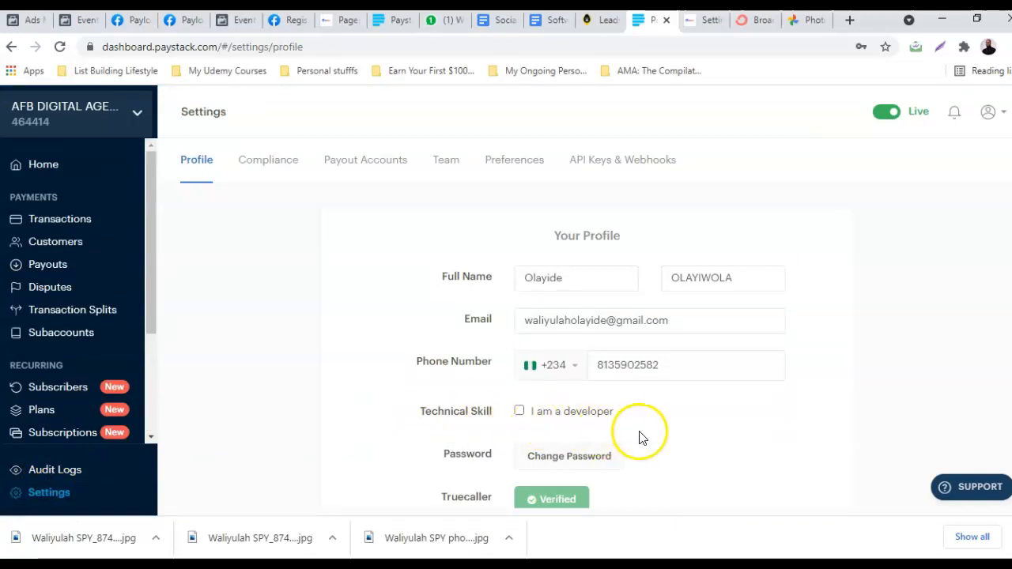
pyautogui.scroll(-2, 640, 439)
pyautogui.scroll(2, 640, 439)
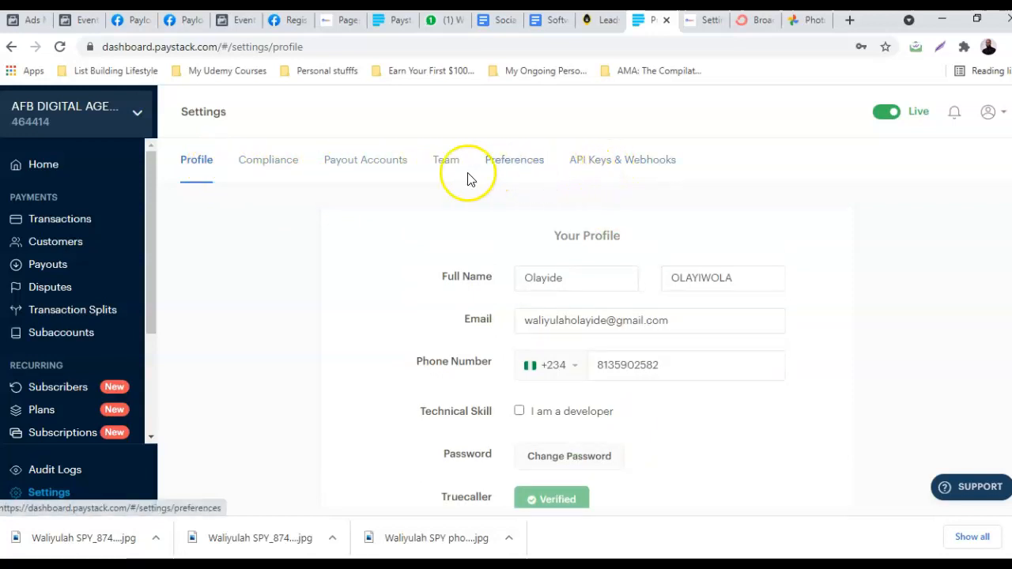
pyautogui.click(635, 164)
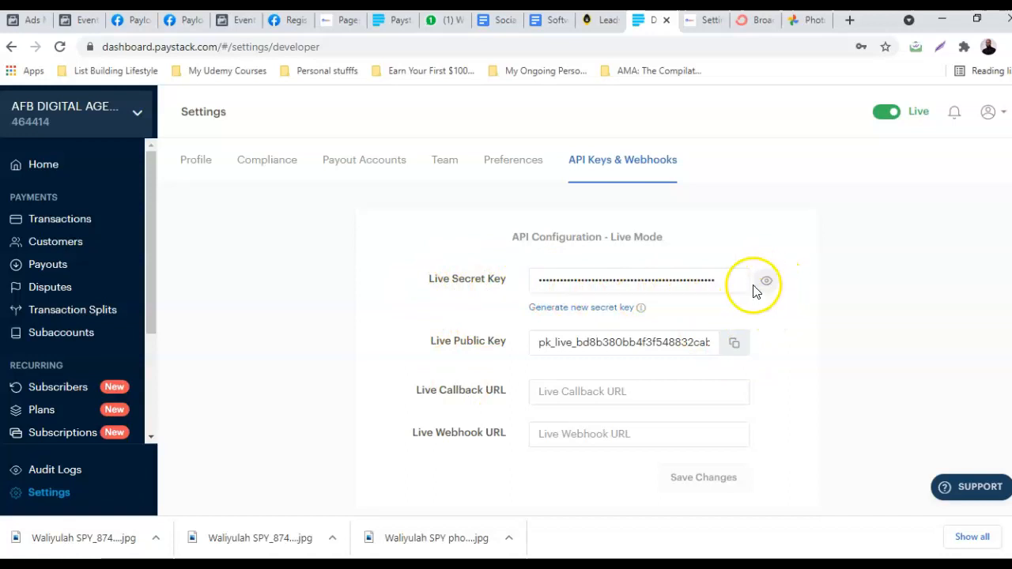
# Switch to the WordPress Paystack form settings and try to paste the API key as the Live Public Key.
pyautogui.click(686, 24)
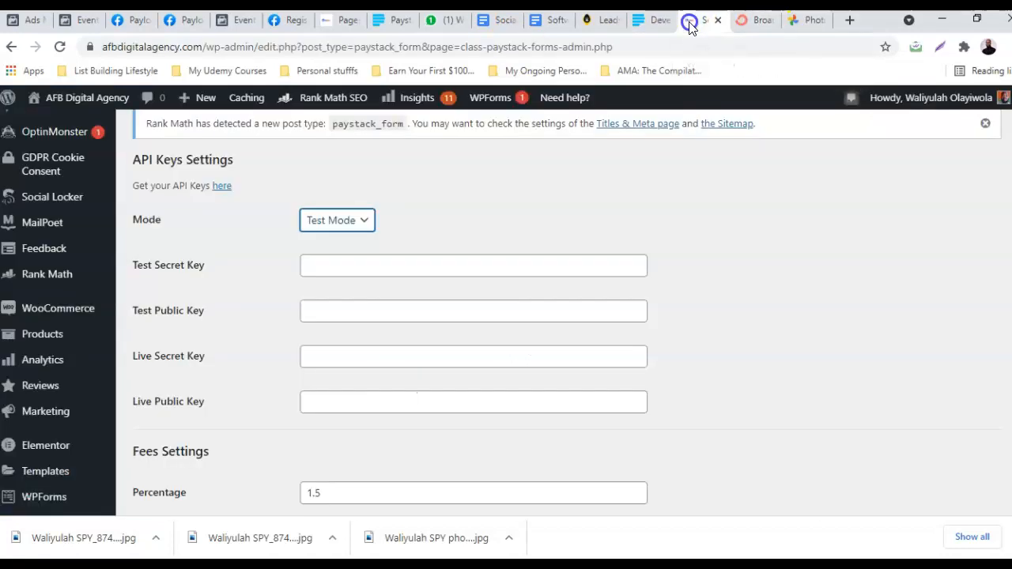
pyautogui.click(335, 402)
pyautogui.hotkey('ctrl', 'v')
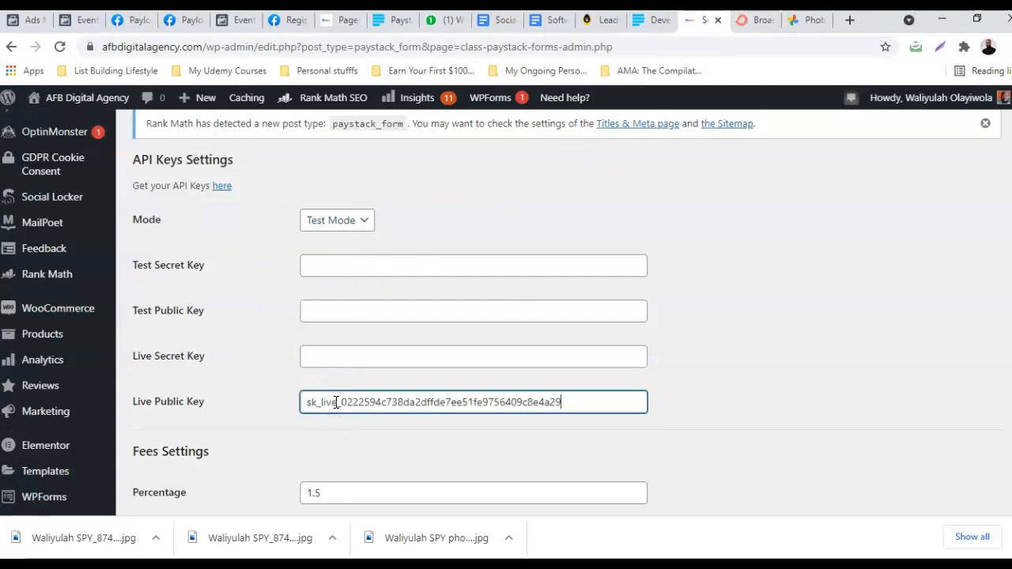
# Copy the live public key from Paystack and replace the Live Public Key in the WordPress form settings with it.
pyautogui.click(645, 22)
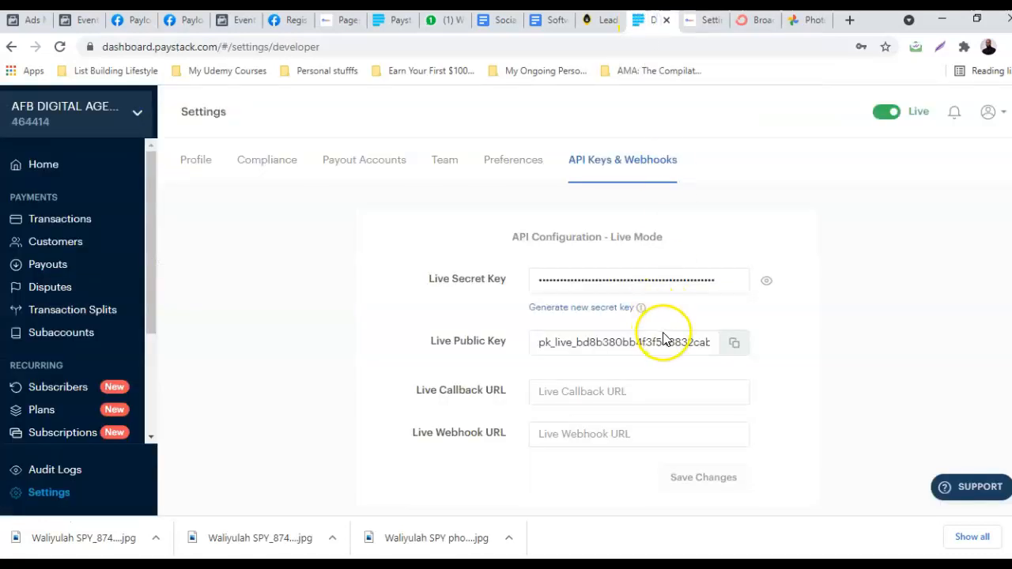
pyautogui.click(733, 345)
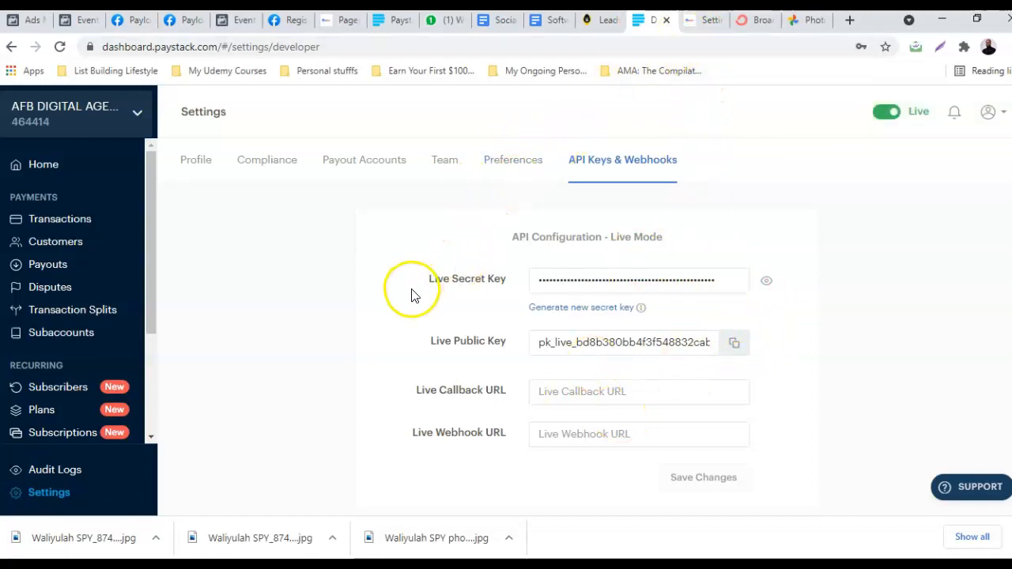
pyautogui.click(704, 20)
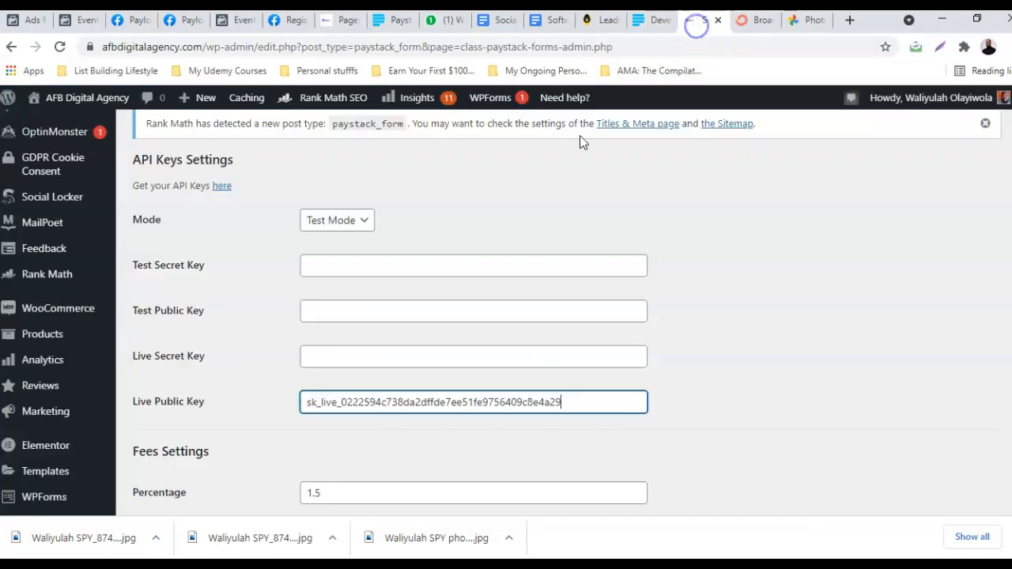
pyautogui.click(337, 401)
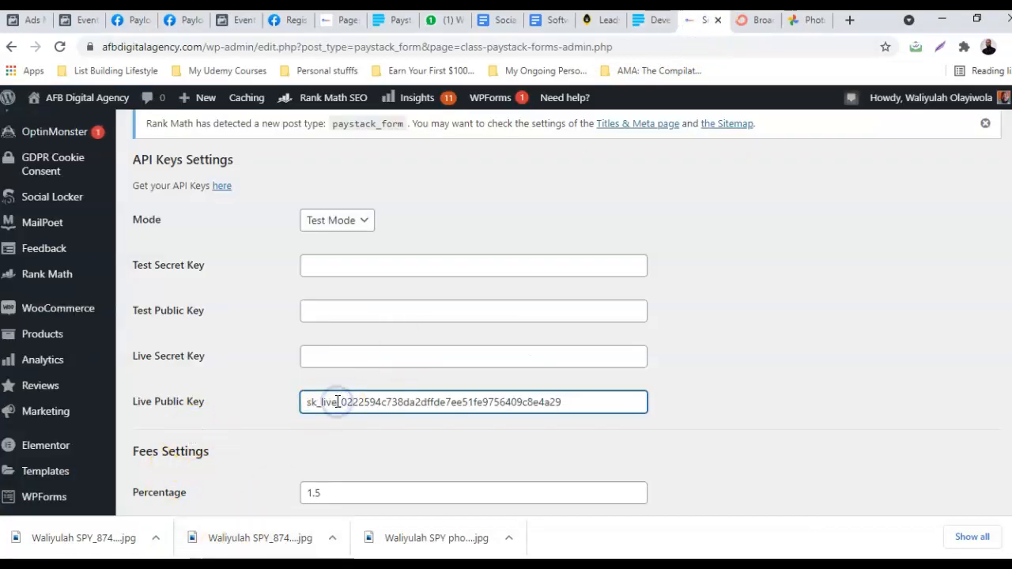
pyautogui.doubleClick(338, 401)
pyautogui.hotkey('ctrl', 'v')
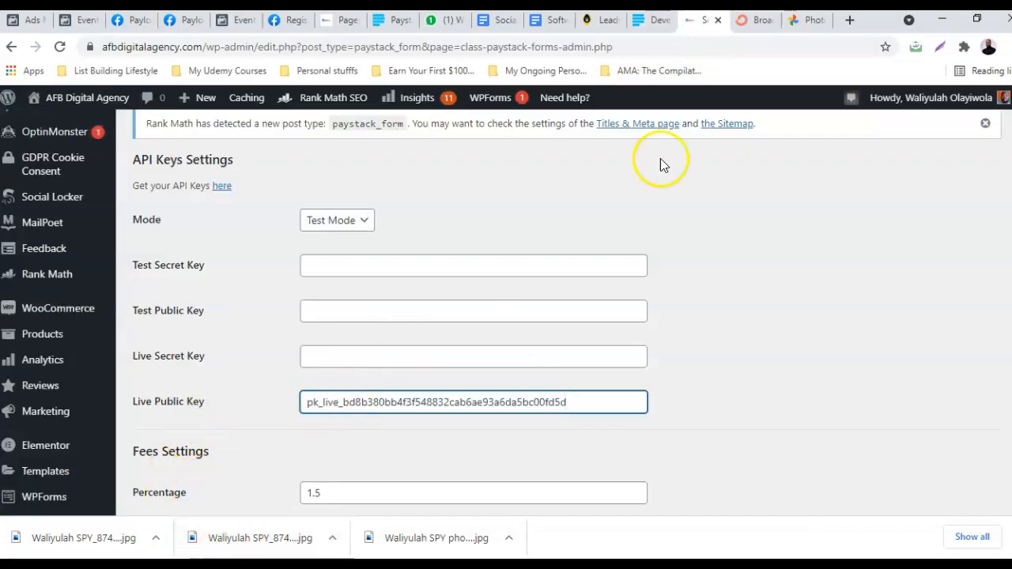
# Reveal the live secret key in Paystack with the saved account password and paste it as the Live Secret Key in the WordPress form settings.
pyautogui.click(650, 20)
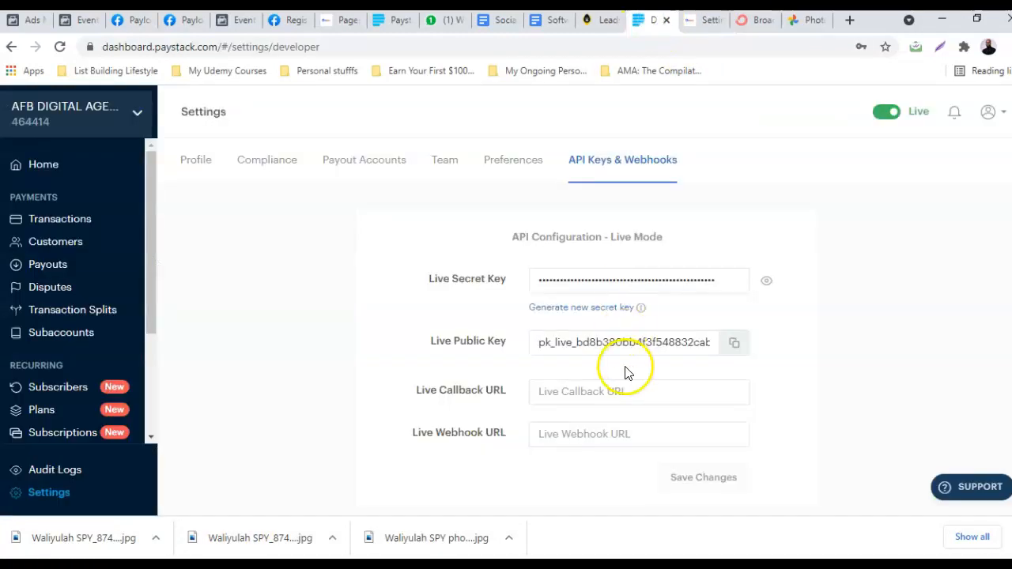
pyautogui.click(762, 283)
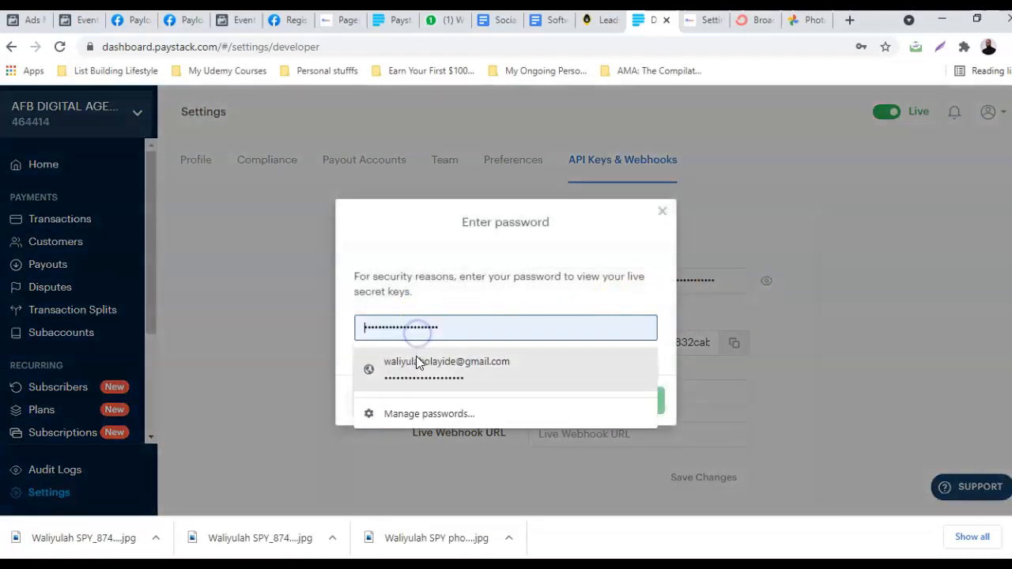
pyautogui.click(415, 357)
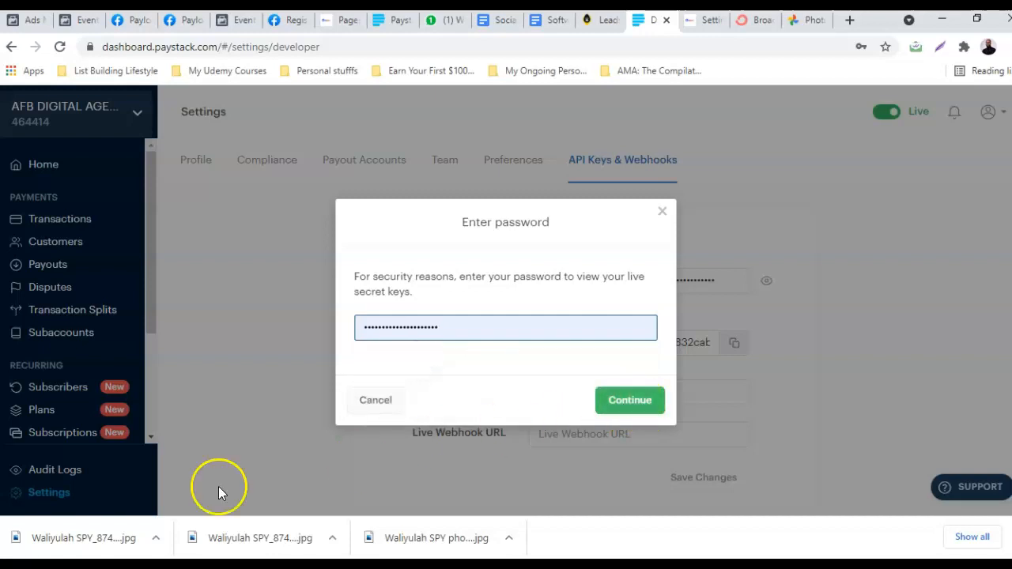
pyautogui.click(30, 531)
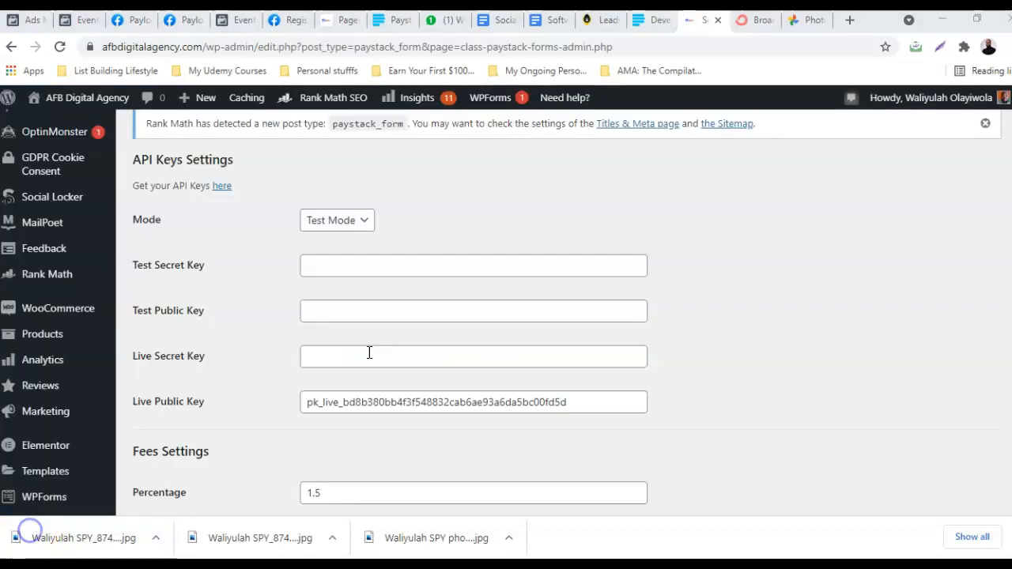
pyautogui.click(369, 353)
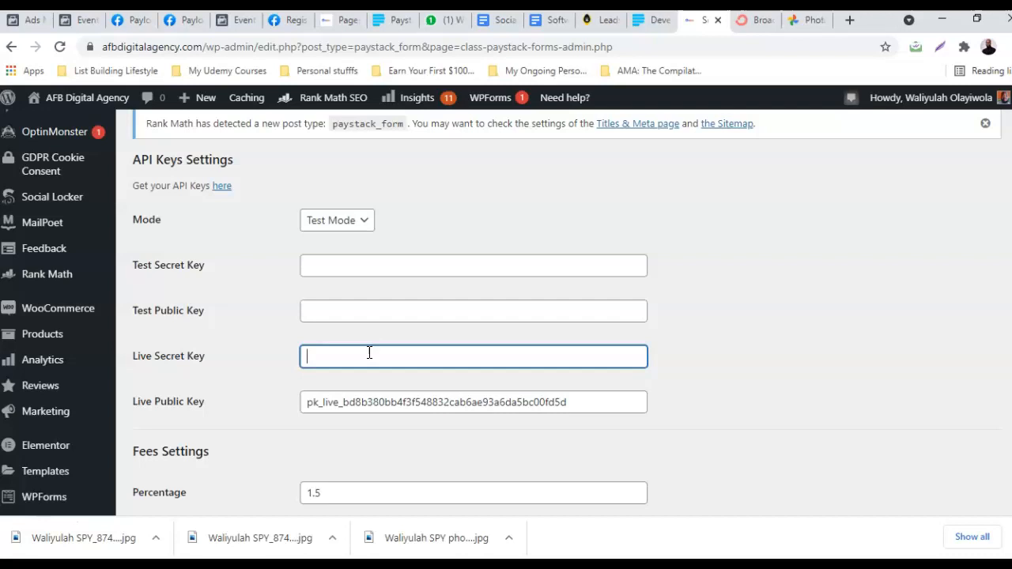
pyautogui.hotkey('ctrl', 'v')
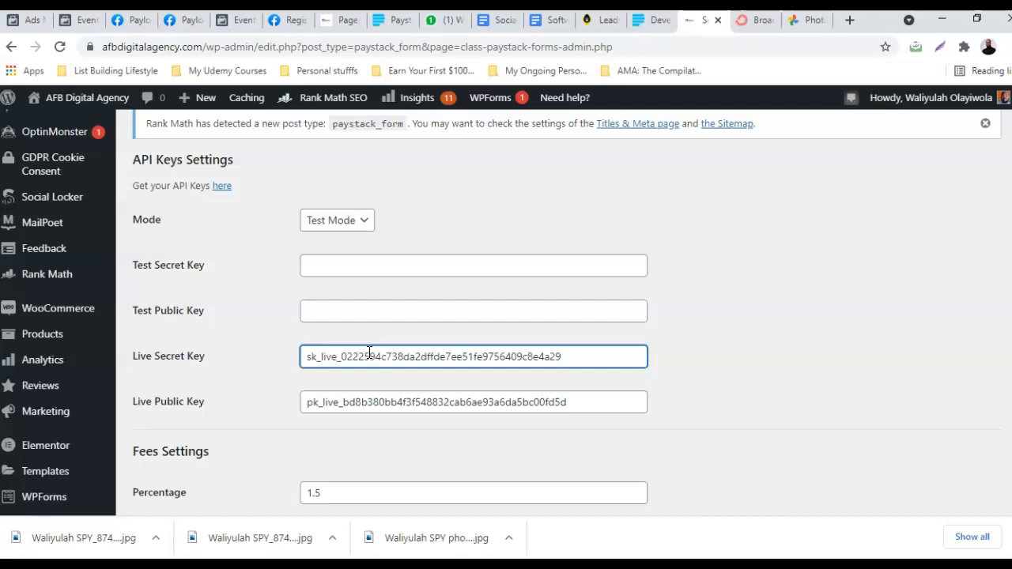
# Copy the test public key from Paystack's test mode configuration and paste it as the Test Public Key in the WordPress form settings.
pyautogui.click(652, 21)
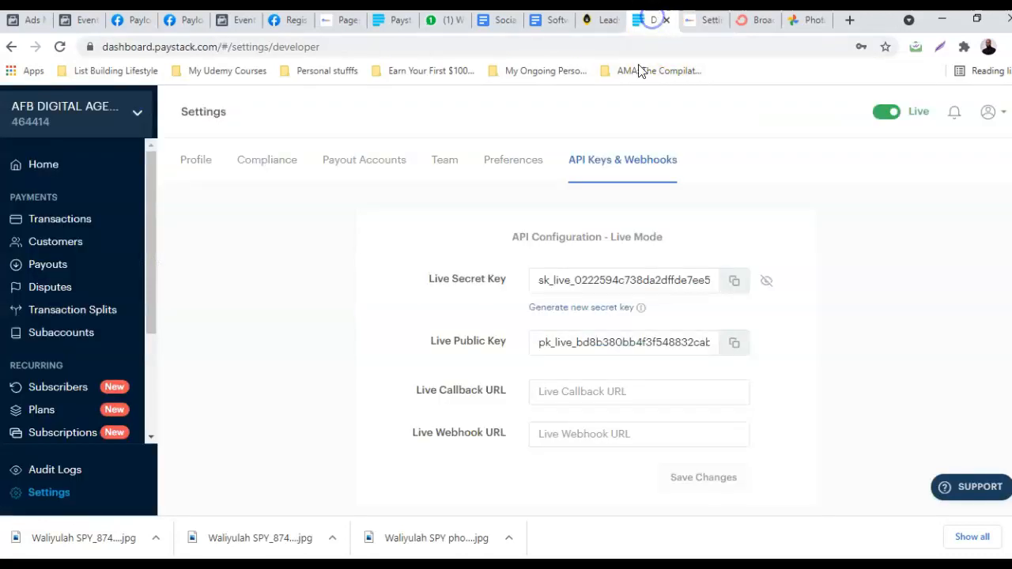
pyautogui.scroll(-3, 591, 345)
pyautogui.scroll(-2, 592, 345)
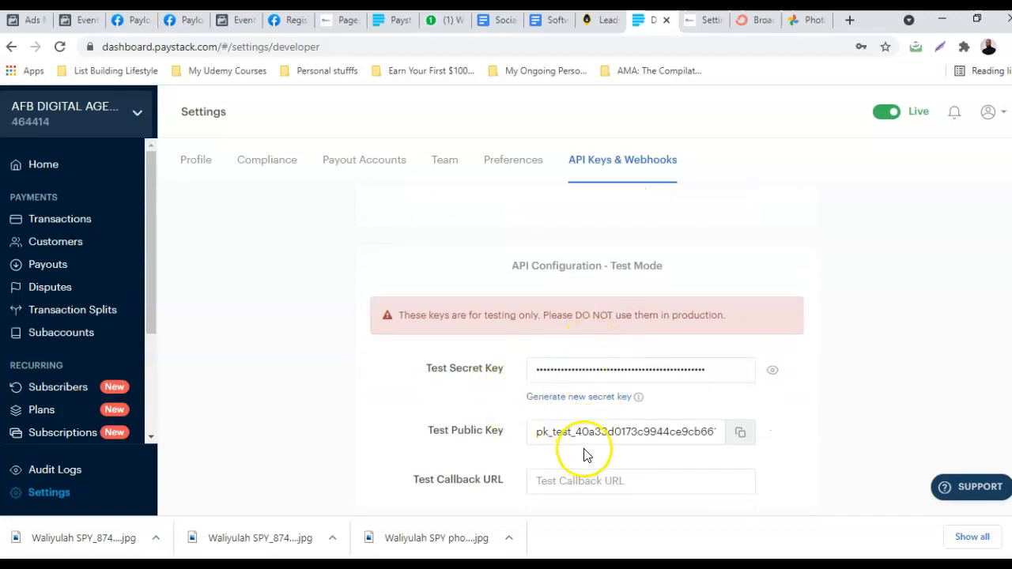
pyautogui.click(741, 438)
pyautogui.click(705, 19)
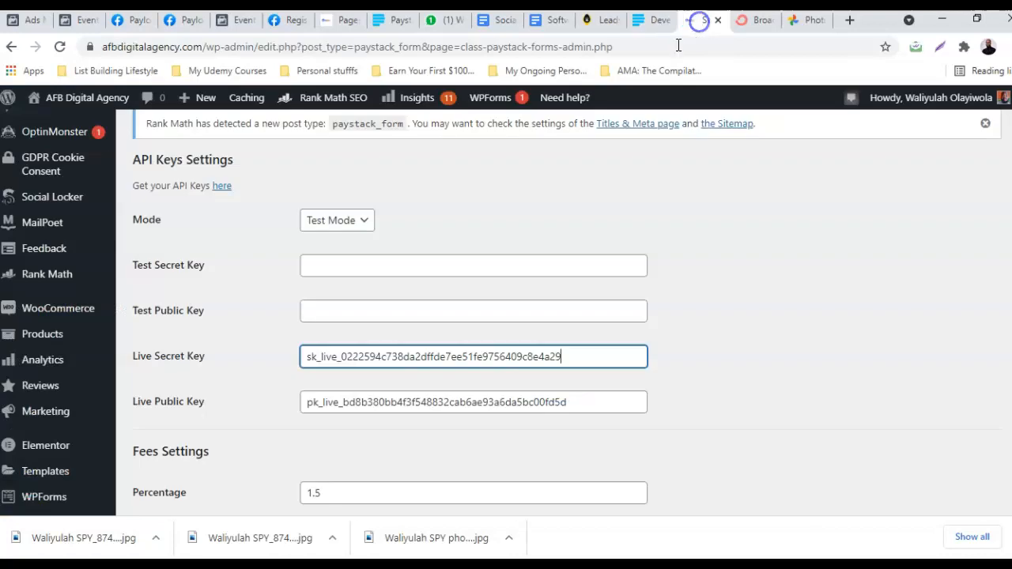
pyautogui.scroll(-1, 340, 480)
pyautogui.scroll(1, 336, 427)
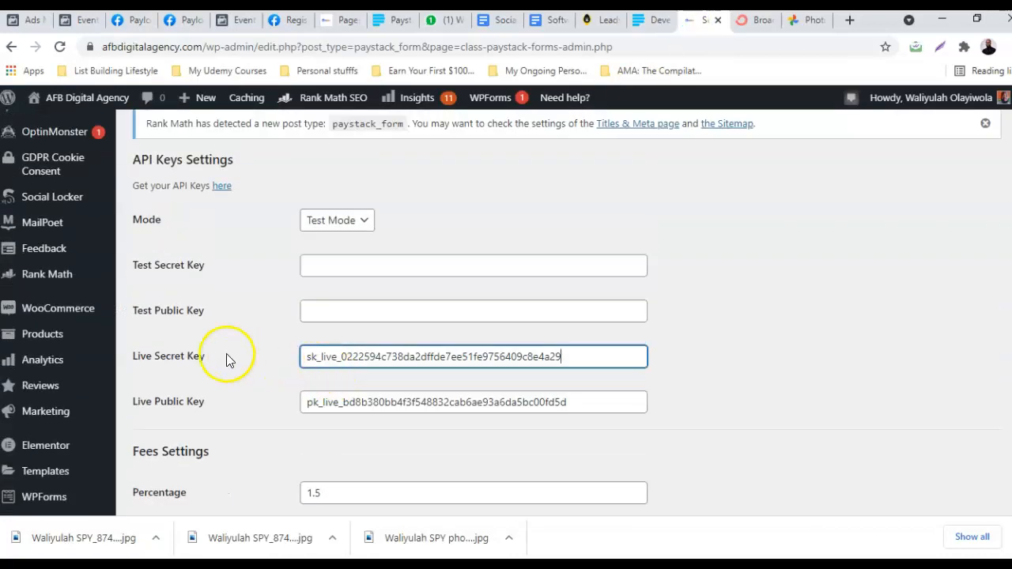
pyautogui.click(330, 313)
pyautogui.hotkey('ctrl', 'v')
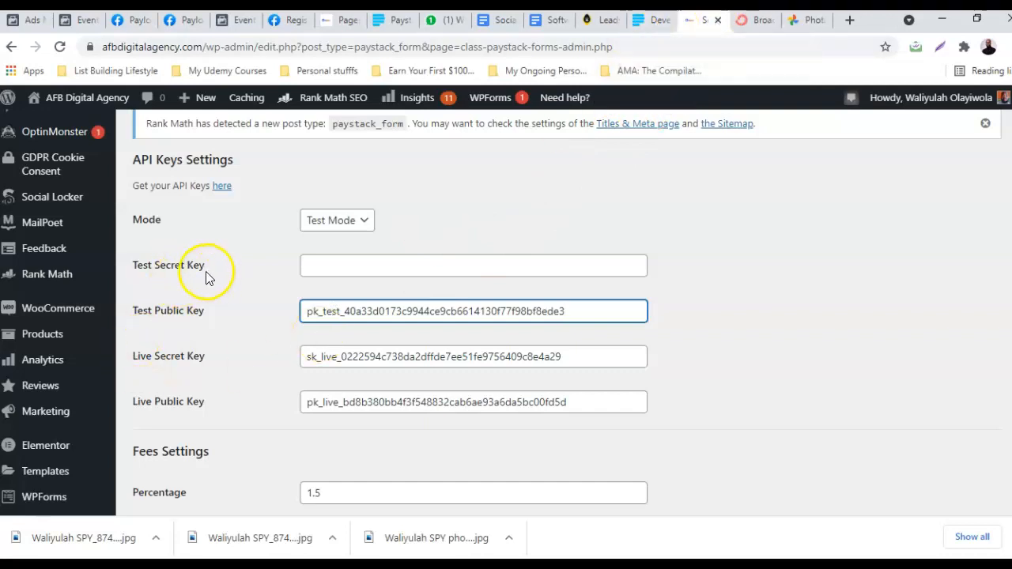
# Review the Fees Settings and save the Paystack form settings.
pyautogui.scroll(-1, 419, 353)
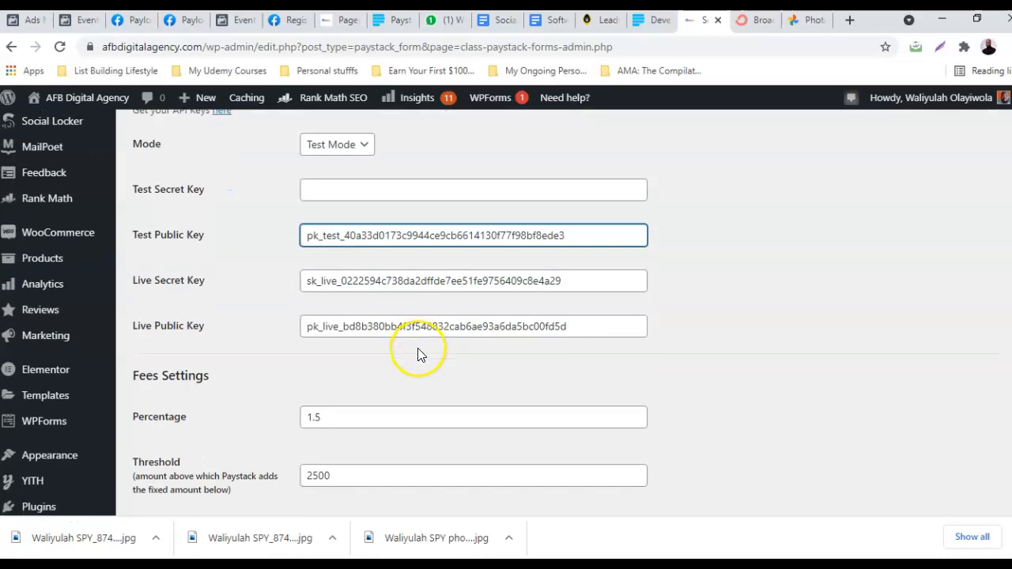
pyautogui.scroll(-2, 419, 356)
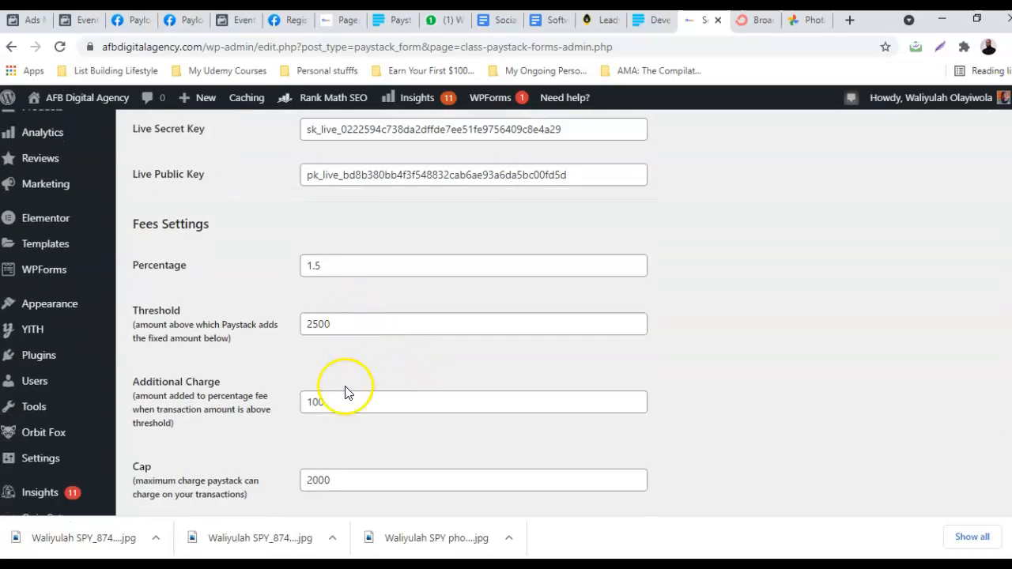
pyautogui.scroll(3, 439, 257)
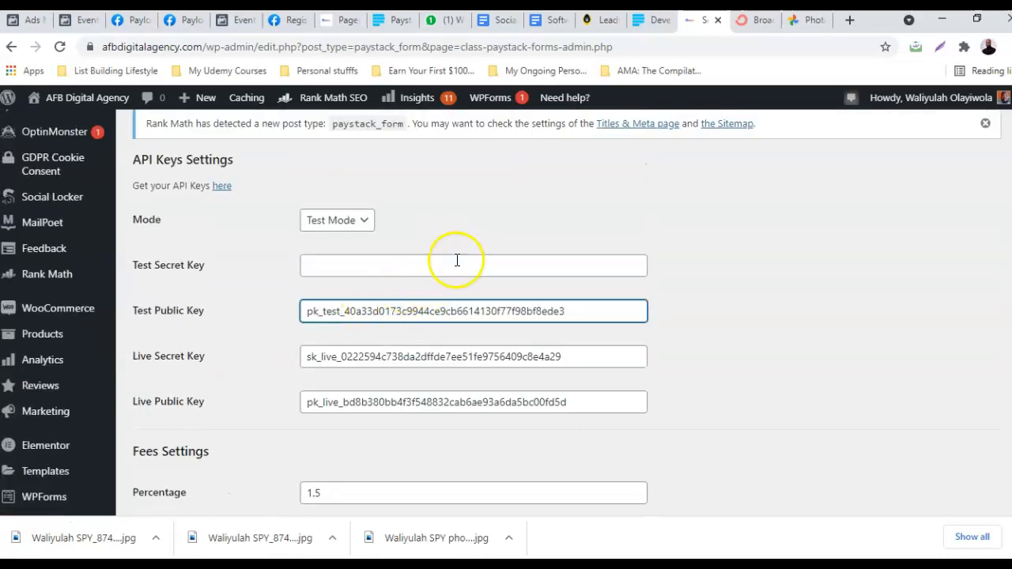
pyautogui.scroll(-3, 456, 300)
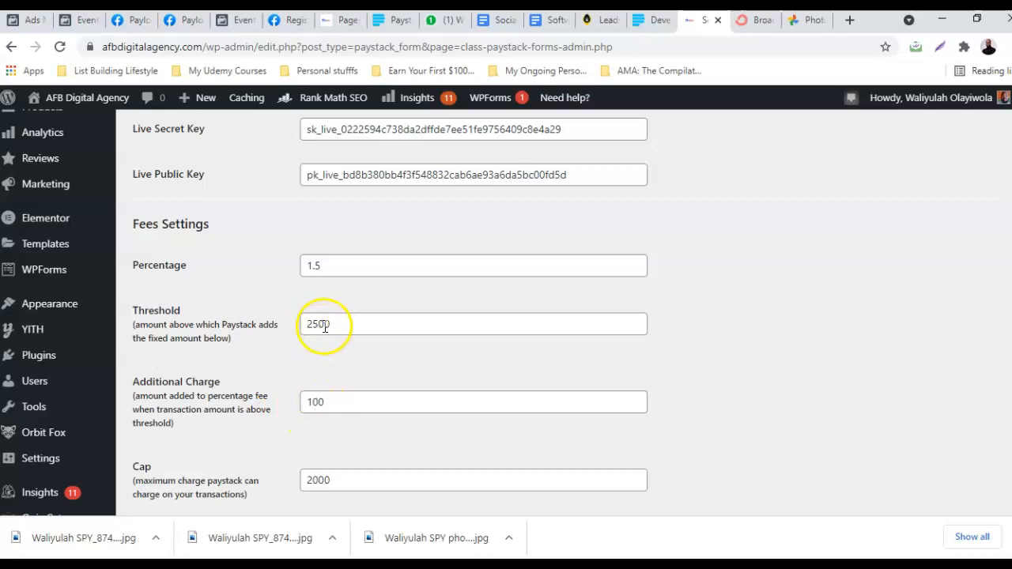
pyautogui.scroll(-1, 324, 391)
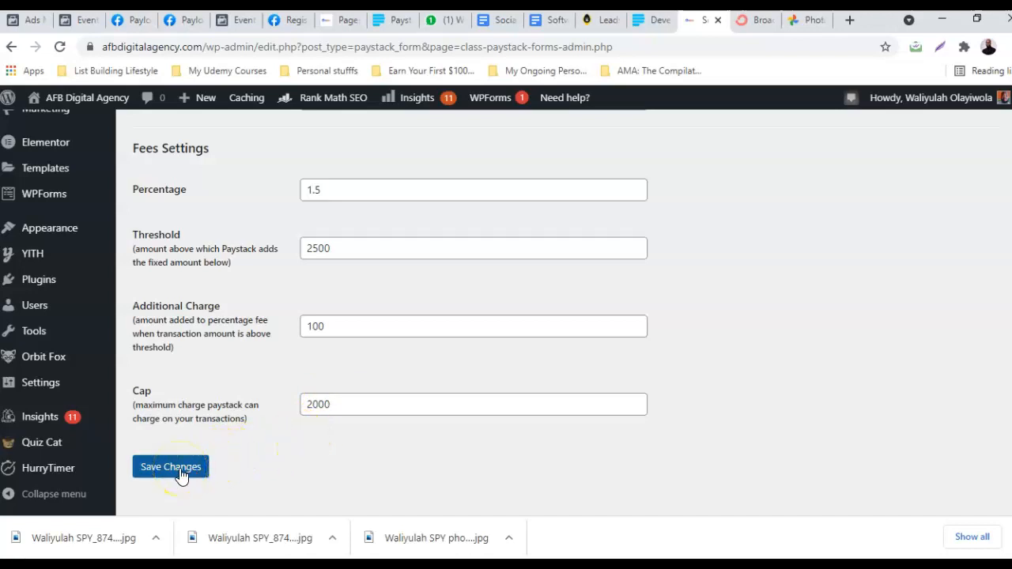
pyautogui.scroll(5, 362, 450)
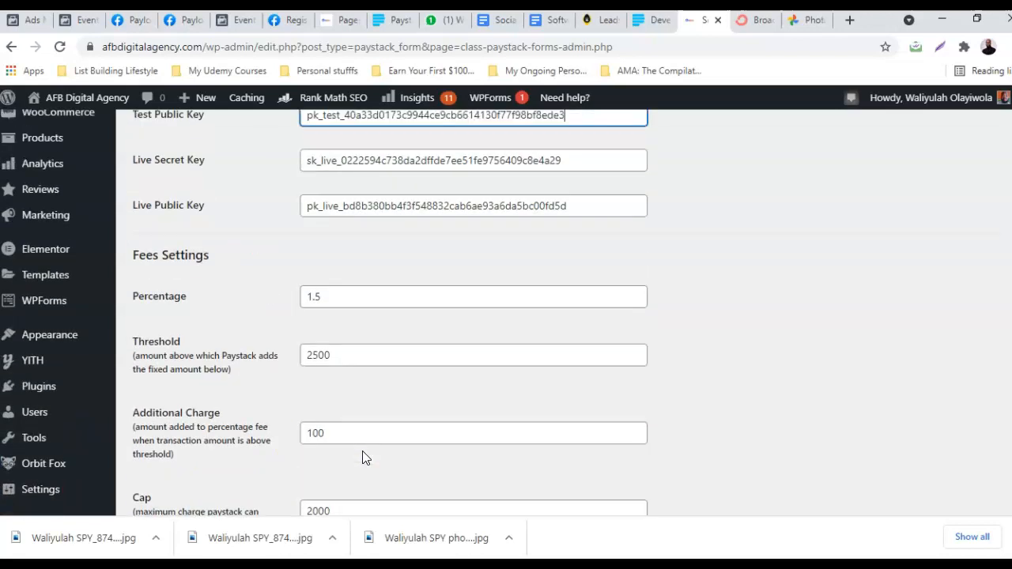
pyautogui.scroll(-5, 363, 463)
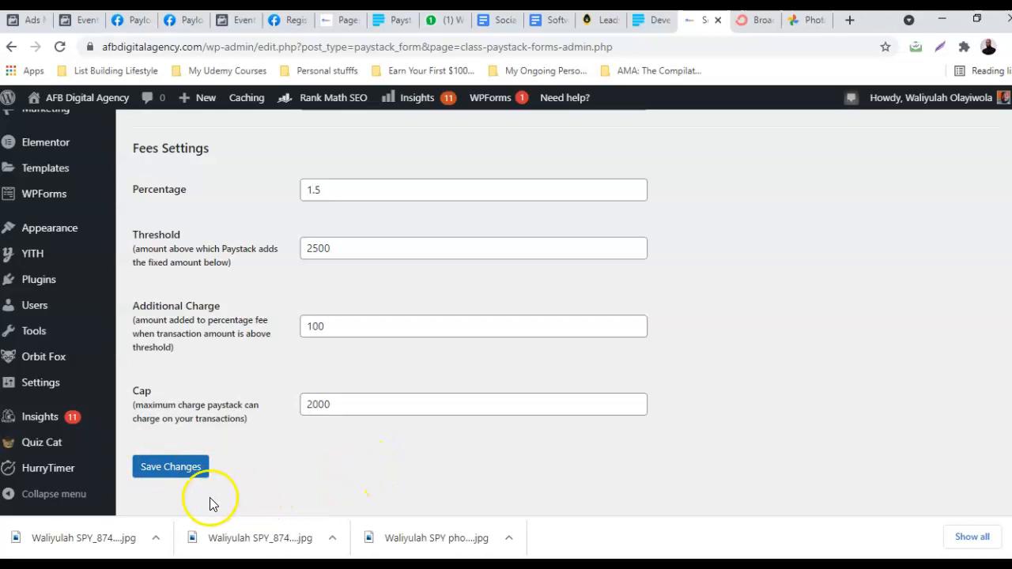
pyautogui.scroll(-1, 174, 475)
pyautogui.click(187, 425)
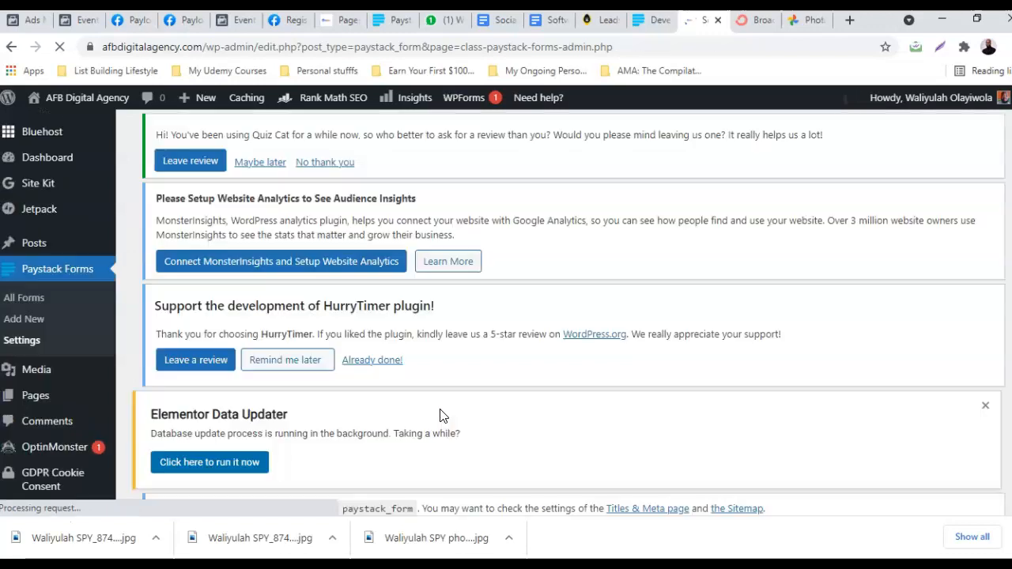
pyautogui.scroll(-2, 440, 409)
pyautogui.scroll(-9, 440, 415)
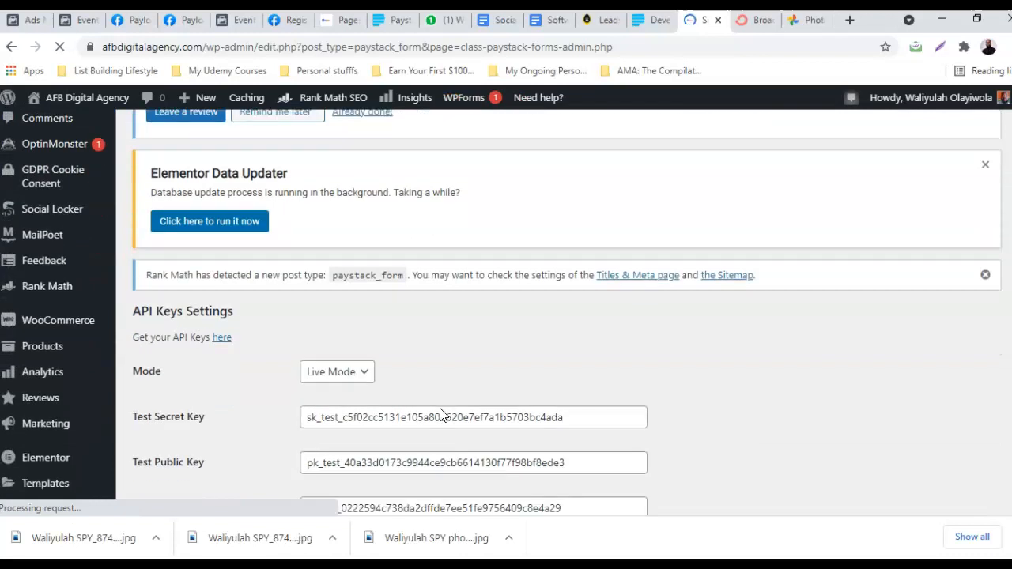
pyautogui.scroll(-2, 442, 413)
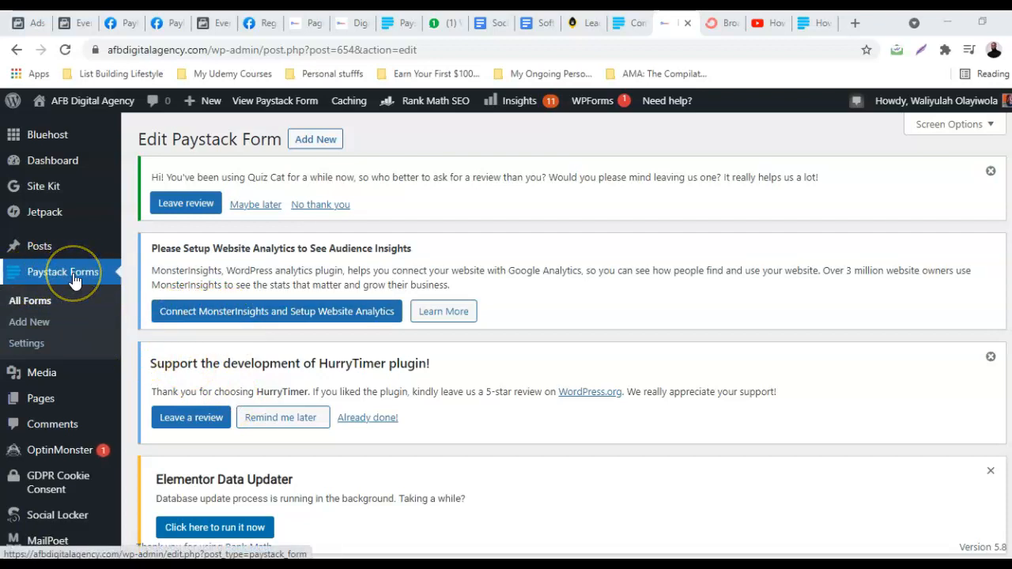
# Examine the WordPress admin navigation, including the Plugins entries and the Paystack Forms entries.
pyautogui.scroll(-3, 63, 411)
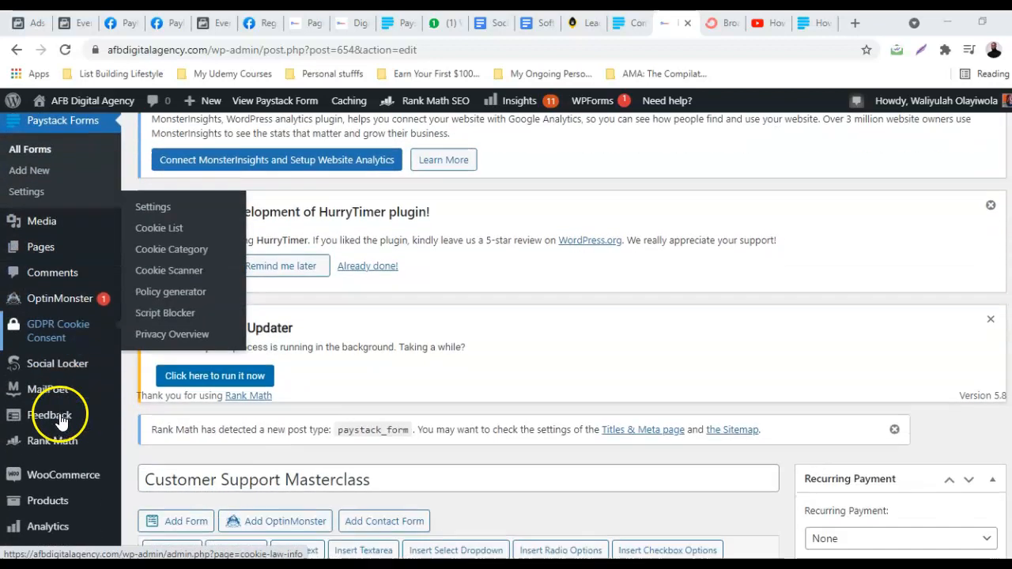
pyautogui.scroll(-5, 59, 427)
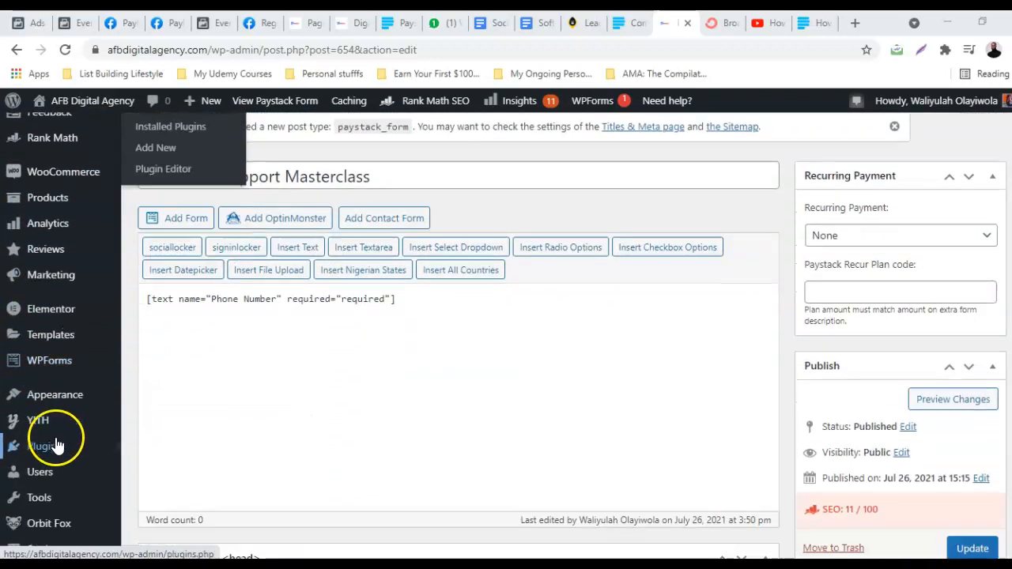
pyautogui.scroll(-1, 56, 445)
pyautogui.scroll(2, 56, 445)
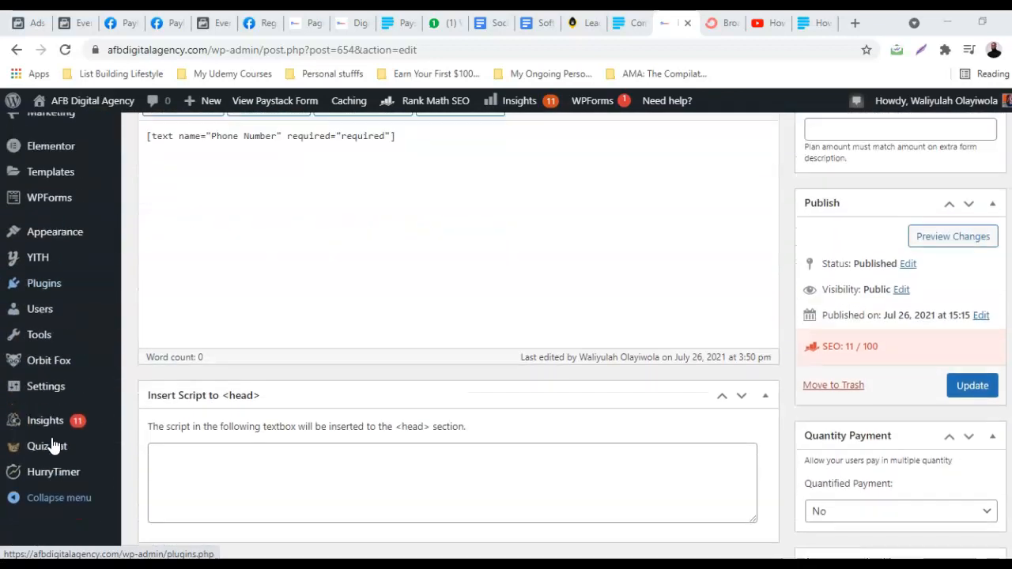
pyautogui.moveTo(45, 370)
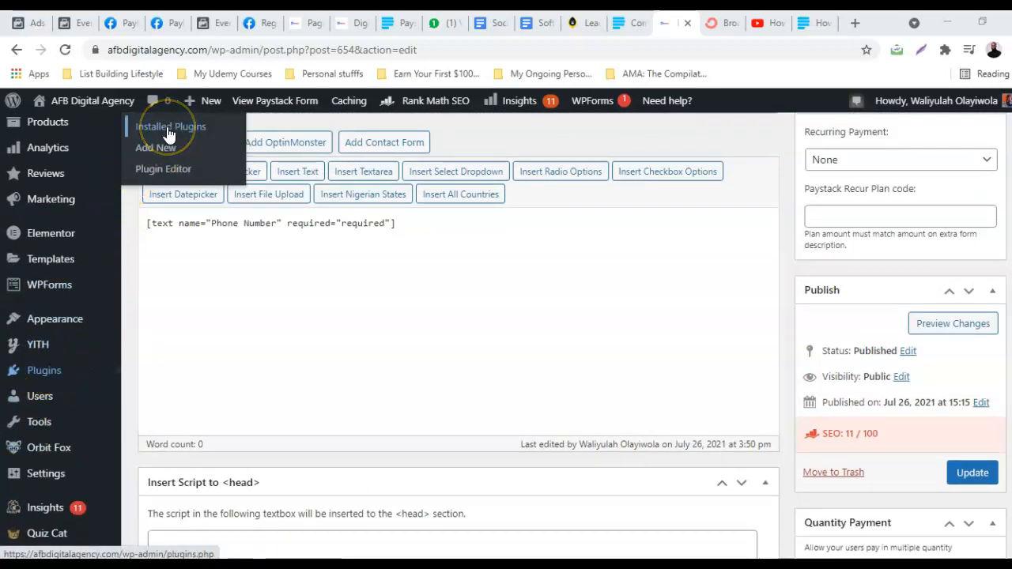
pyautogui.scroll(3, 68, 266)
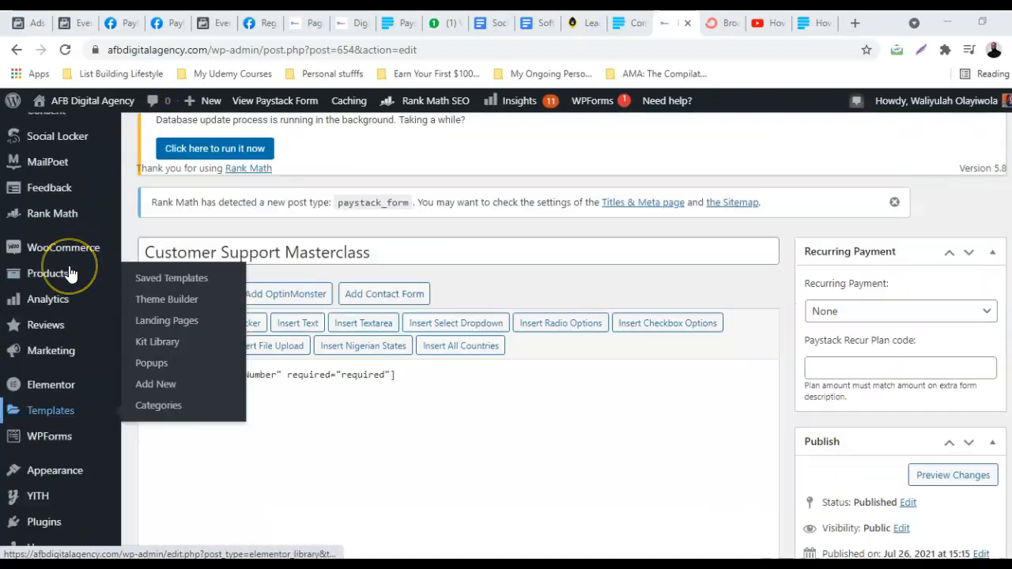
pyautogui.moveTo(53, 203)
pyautogui.scroll(2, 51, 202)
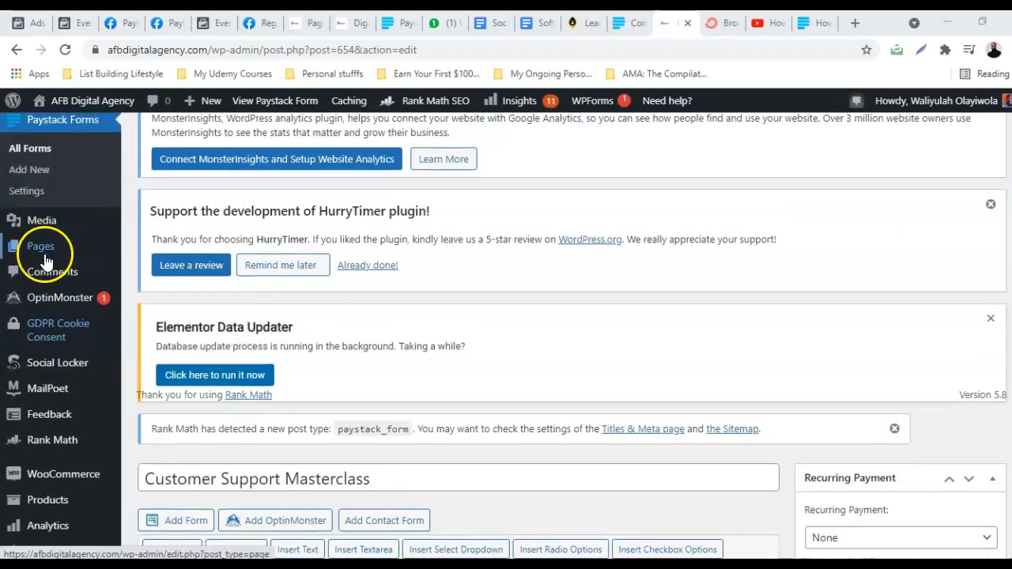
pyautogui.scroll(-1, 42, 273)
pyautogui.scroll(-1, 45, 407)
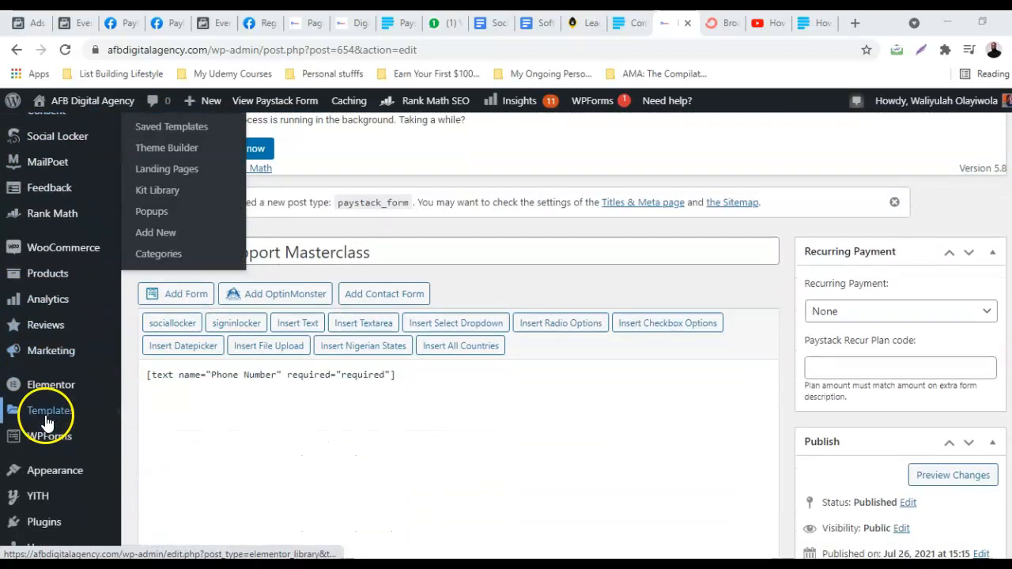
pyautogui.scroll(4, 45, 418)
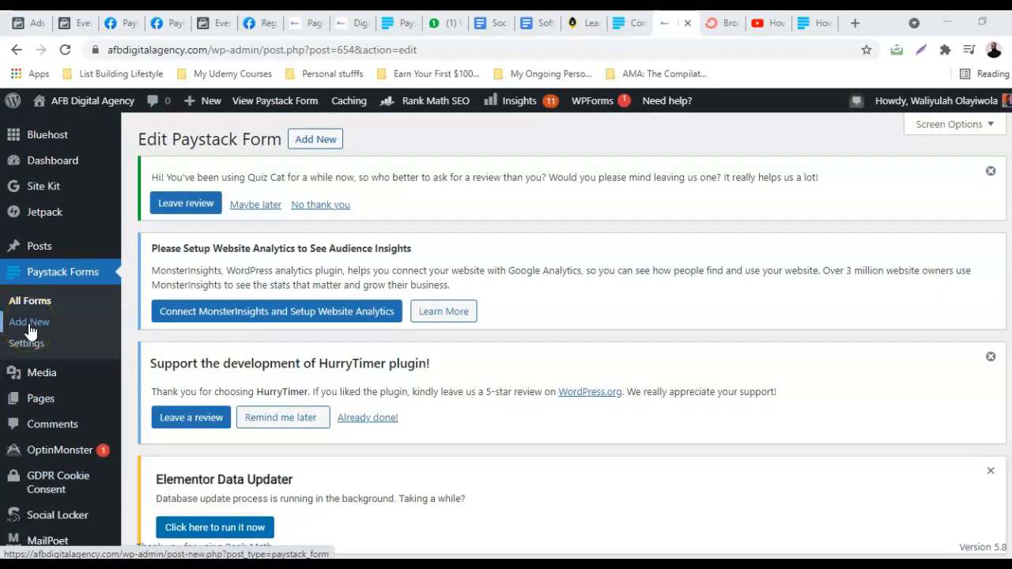
# Create a new Paystack form with the title Webinar.
pyautogui.click(312, 145)
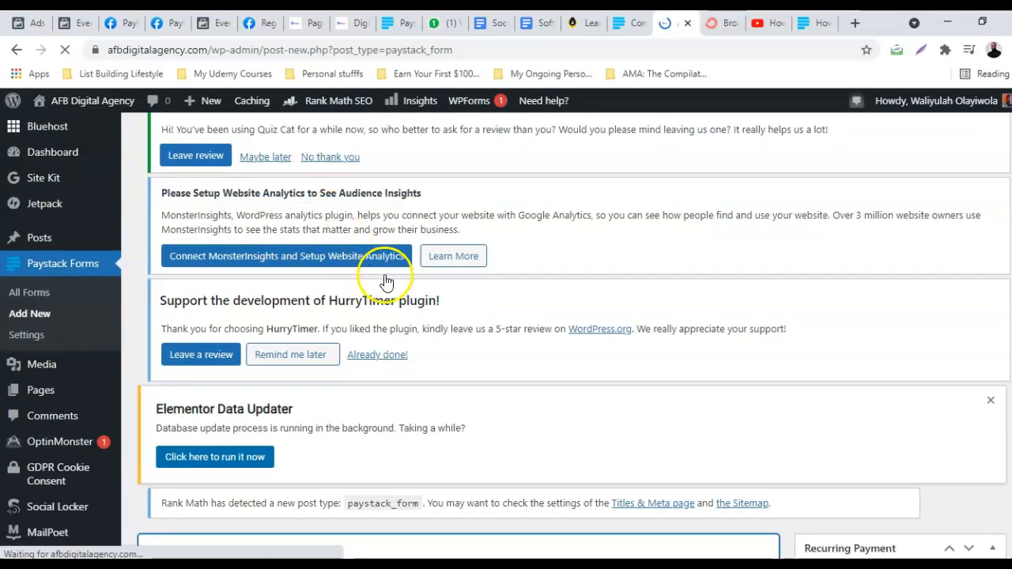
pyautogui.scroll(-4, 388, 282)
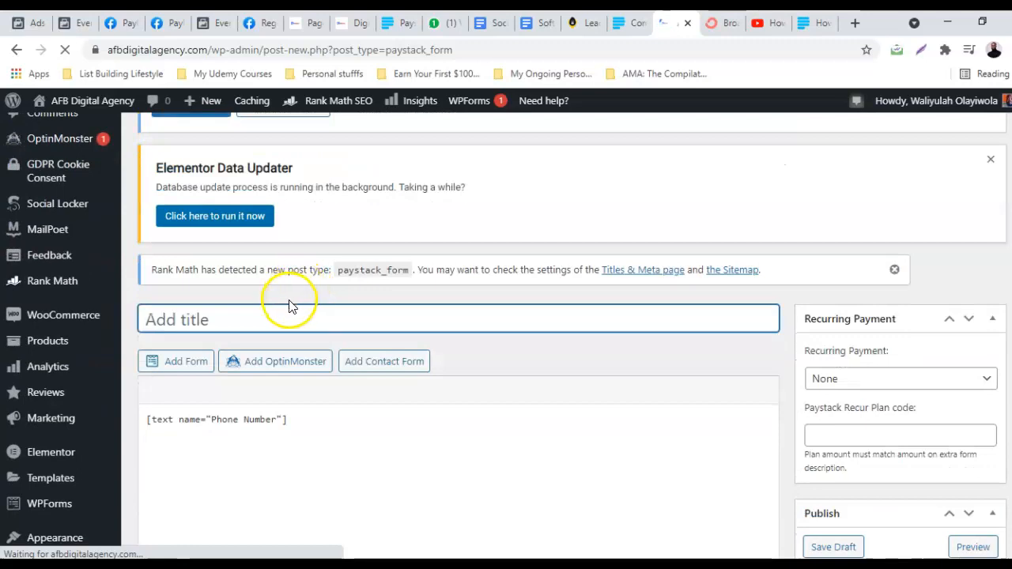
pyautogui.scroll(-3, 294, 362)
pyautogui.scroll(-1, 299, 387)
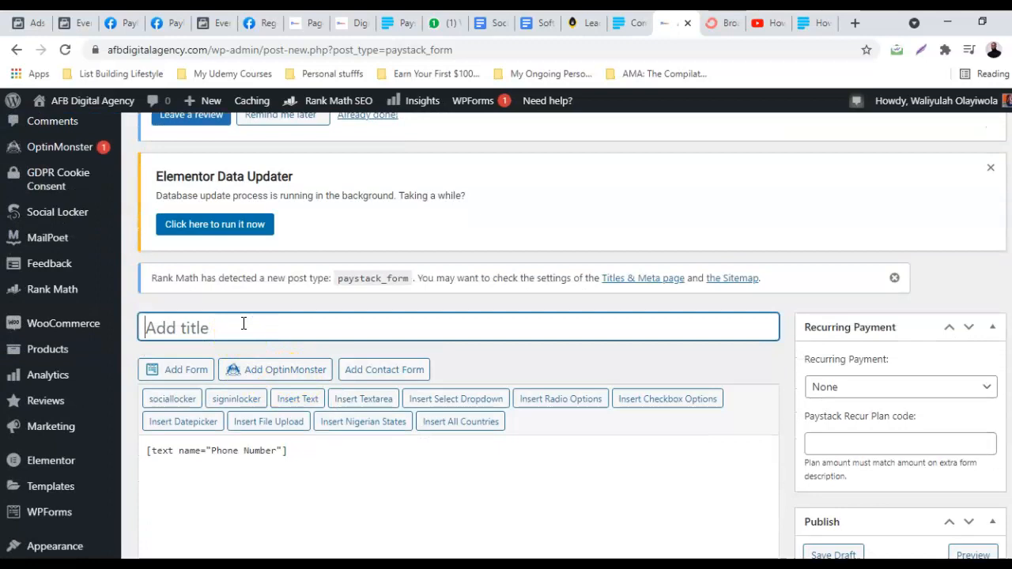
pyautogui.click(243, 323)
pyautogui.write('Webinar')
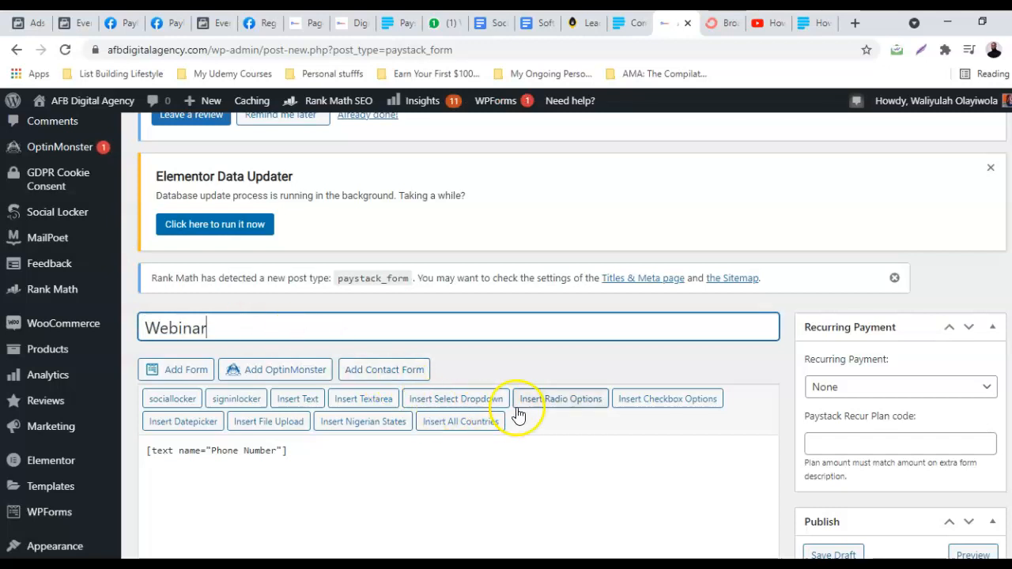
pyautogui.scroll(-1, 520, 430)
pyautogui.scroll(-1, 520, 430)
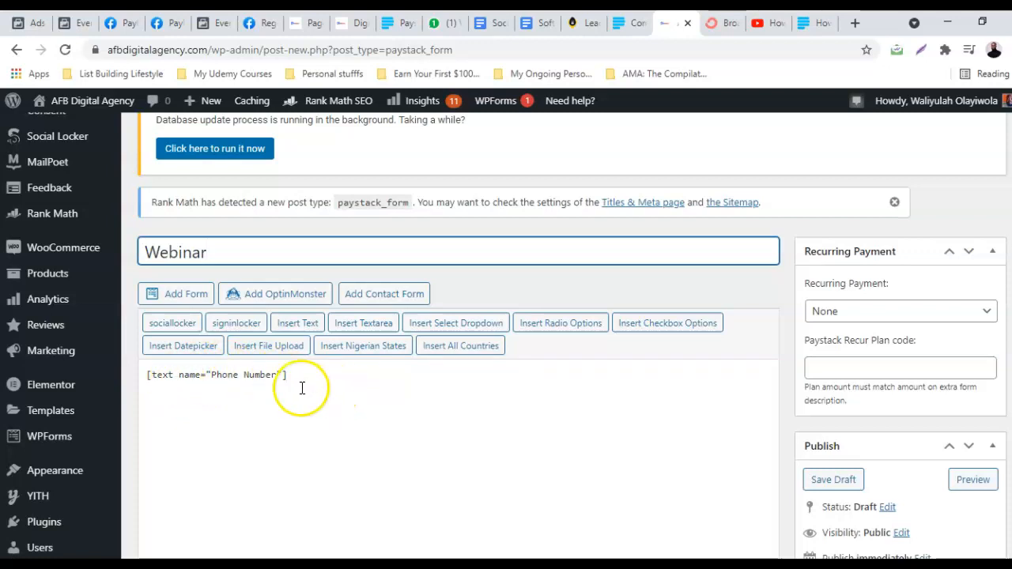
pyautogui.scroll(2, 352, 362)
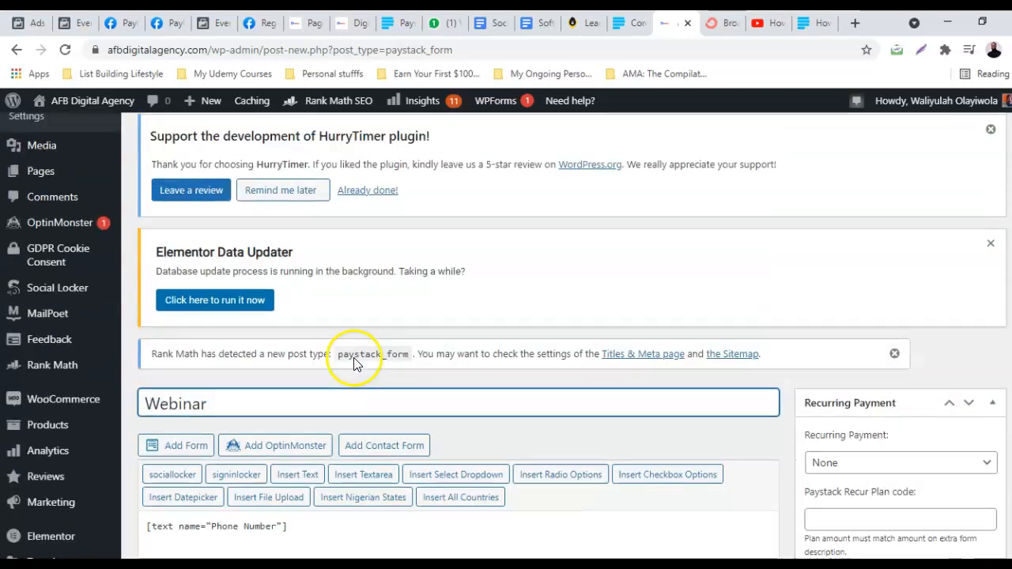
# Copy the Phone Number text shortcode in the Webinar form's content.
pyautogui.scroll(-2, 351, 366)
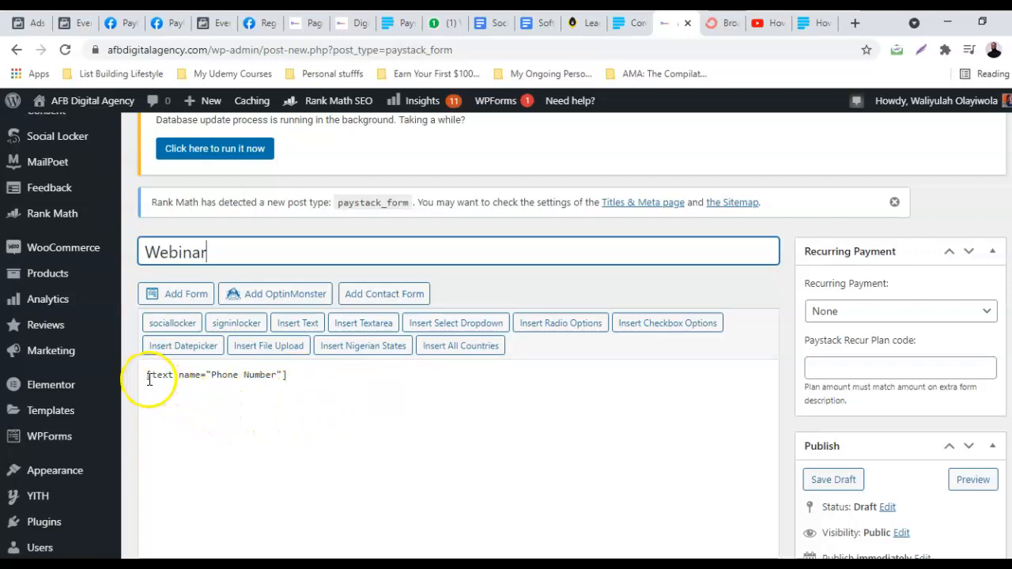
pyautogui.moveTo(148, 377); pyautogui.dragTo(295, 377)
pyautogui.hotkey('ctrl', 'c')
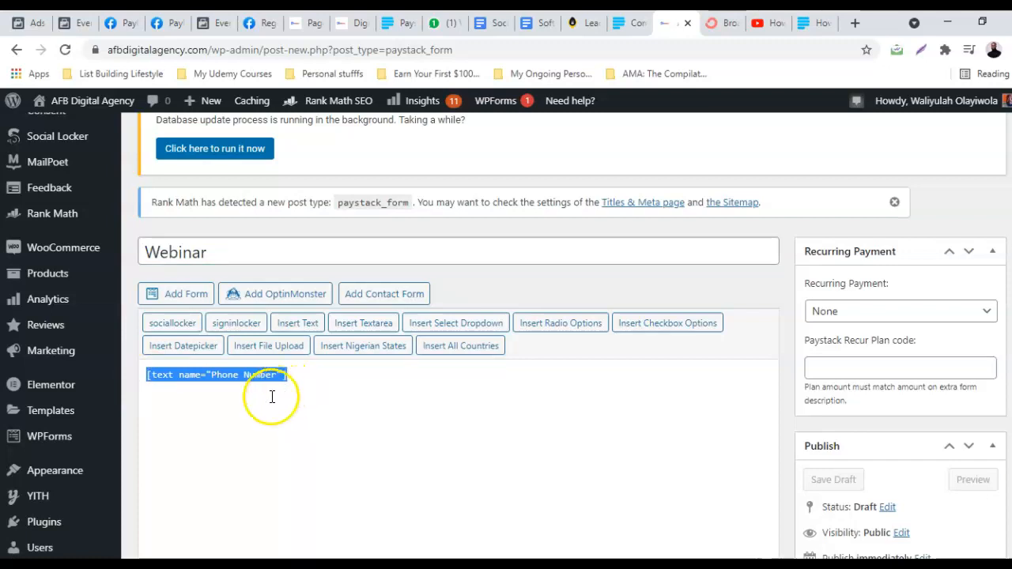
pyautogui.click(269, 397)
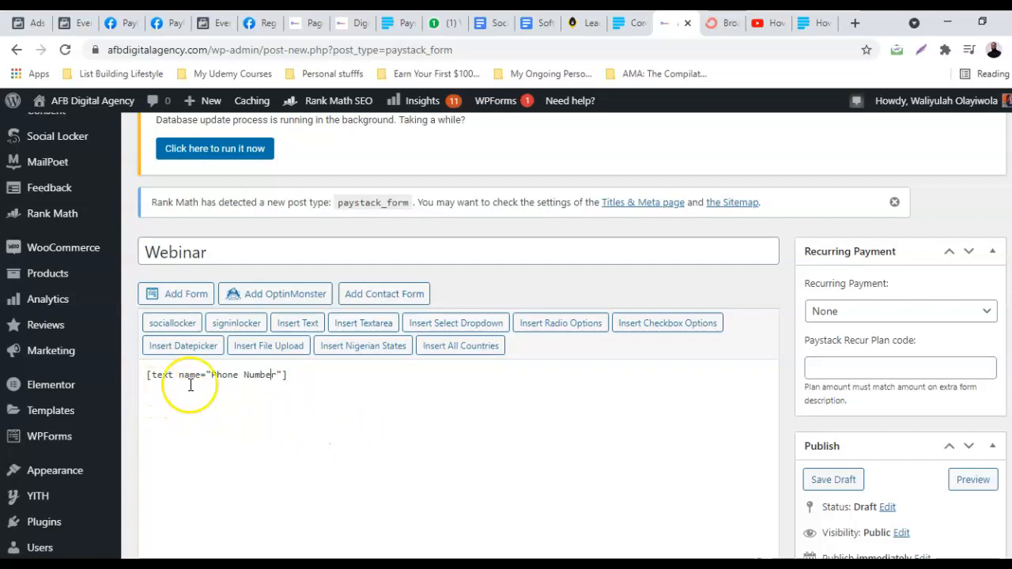
# Add the attribute required="required" to the Phone Number shortcode, before its closing bracket.
pyautogui.click(284, 374)
pyautogui.write('require')
pyautogui.write('d')
pyautogui.write('=')
pyautogui.write('""')
pyautogui.write('required')
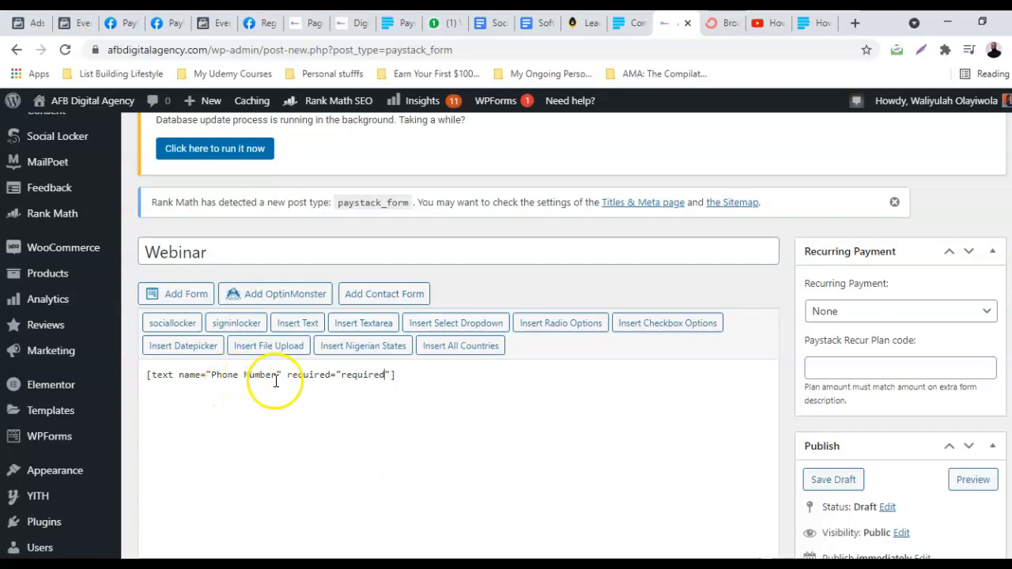
# Remove the required attribute from the Phone Number shortcode.
pyautogui.moveTo(287, 375); pyautogui.dragTo(389, 375)
pyautogui.press('BackSpace')
pyautogui.press('BackSpace')
# Paste the copied Phone Number shortcode on a new line below the original.
pyautogui.click(318, 375)
pyautogui.press('Return')
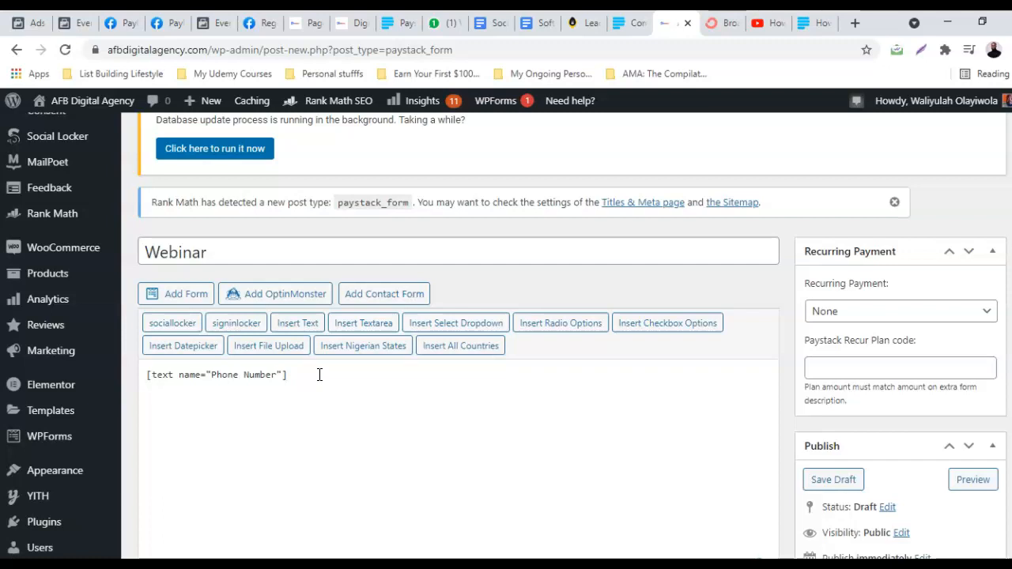
pyautogui.hotkey('ctrl', 'v')
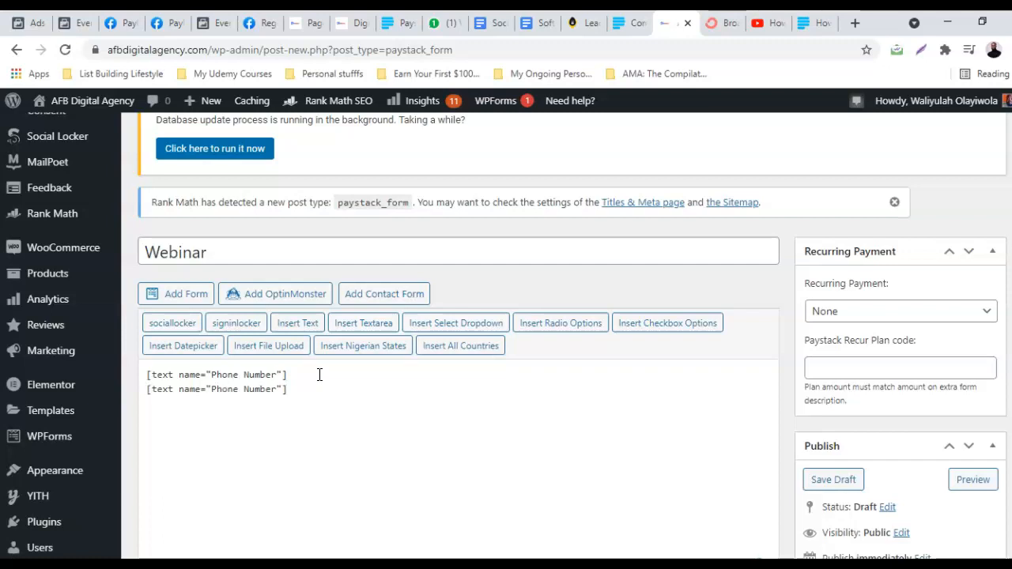
# Replace the attribute word name with address in the second shortcode line.
pyautogui.press('Left')
pyautogui.press('Left')
pyautogui.press('Left')
pyautogui.press('Left')
pyautogui.press('Left')
pyautogui.press('Left')
pyautogui.press('Left')
pyautogui.press('Left')
pyautogui.press('Left')
pyautogui.press('Left')
pyautogui.press('Left')
pyautogui.press('Left')
pyautogui.press('Left')
pyautogui.press('Left')
pyautogui.press('Left')
pyautogui.press('Left')
pyautogui.press('Left')
pyautogui.press('Left')
pyautogui.press('Left')
pyautogui.press('Left')
pyautogui.press('BackSpace')
pyautogui.press('BackSpace')
pyautogui.press('BackSpace')
pyautogui.press('BackSpace')
pyautogui.write('address')
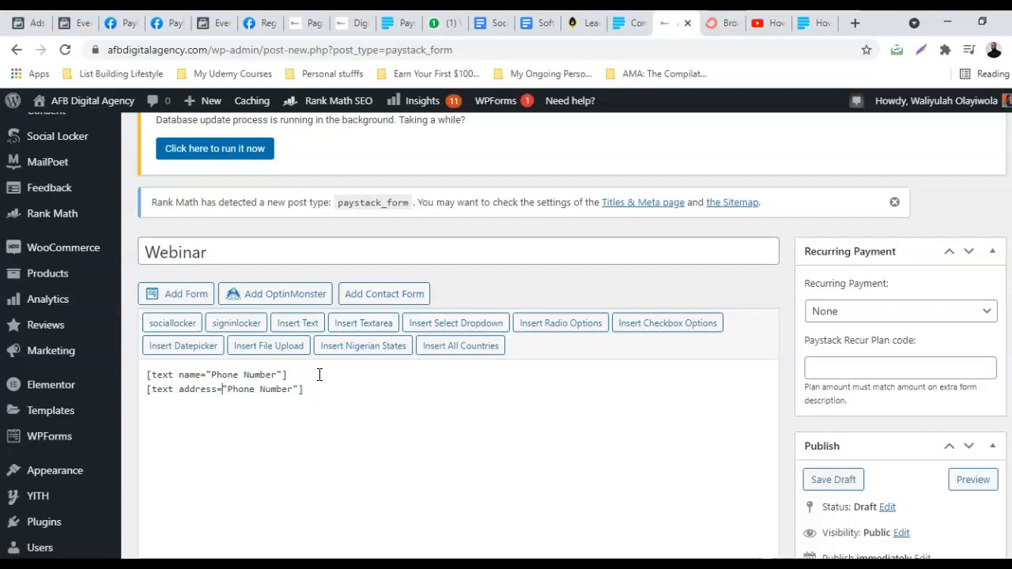
# Add required="required" after "Phone Number" in the second shortcode line.
pyautogui.press('Right')
pyautogui.press('Right')
pyautogui.press('Right')
pyautogui.write('required')
pyautogui.write('=')
pyautogui.write('""')
pyautogui.write('required')
pyautogui.moveTo(147, 389); pyautogui.dragTo(441, 391)
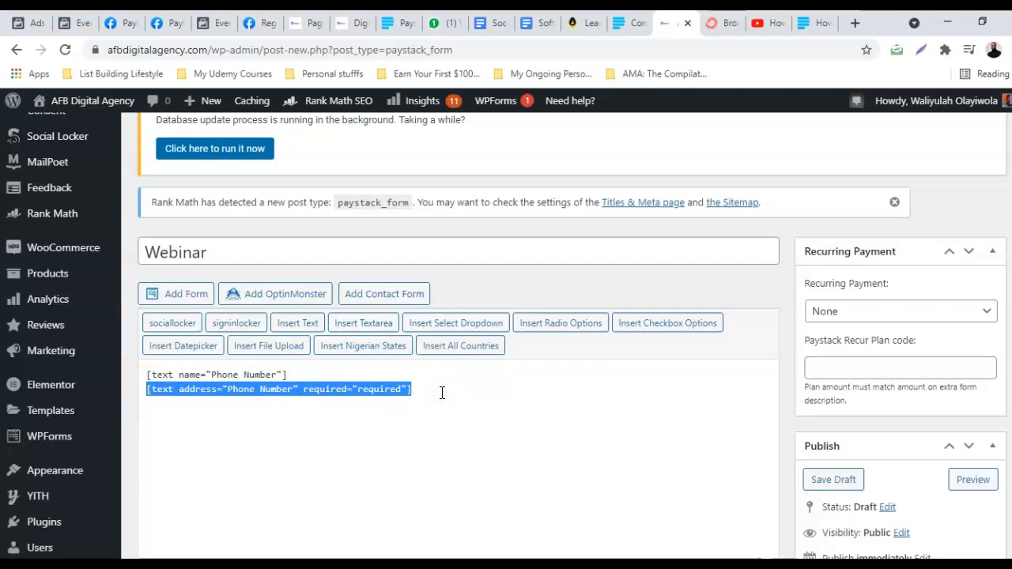
pyautogui.click(442, 393)
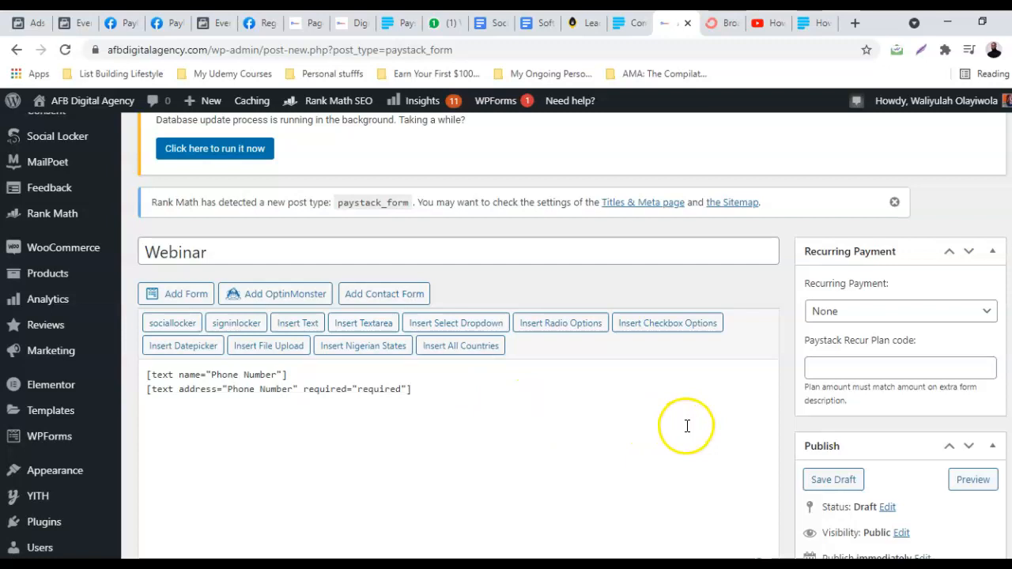
# Examine the Recurring Payment options and the Paystack Recur Plan code field.
pyautogui.scroll(-1, 687, 426)
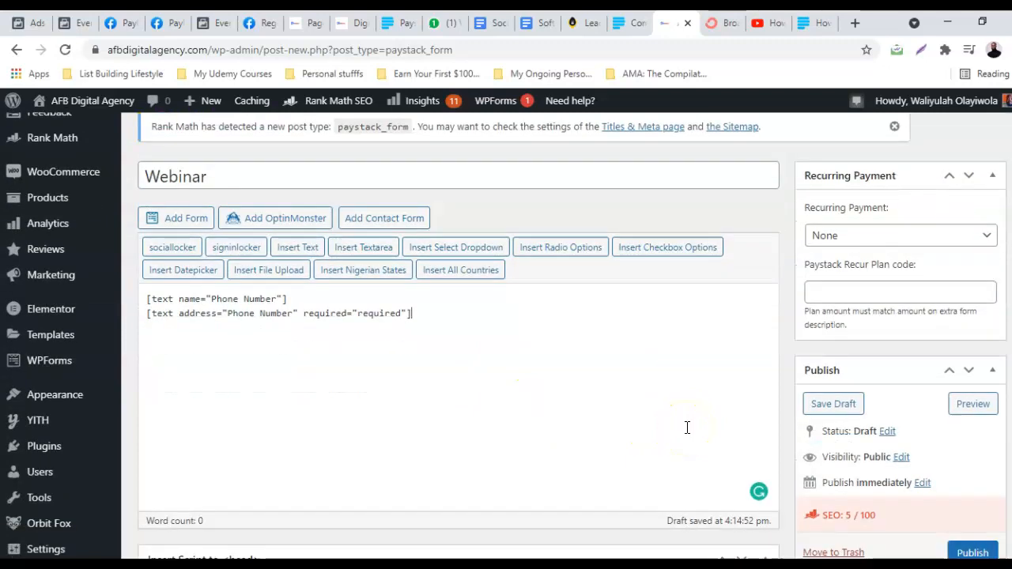
pyautogui.scroll(-1, 687, 427)
pyautogui.scroll(2, 687, 427)
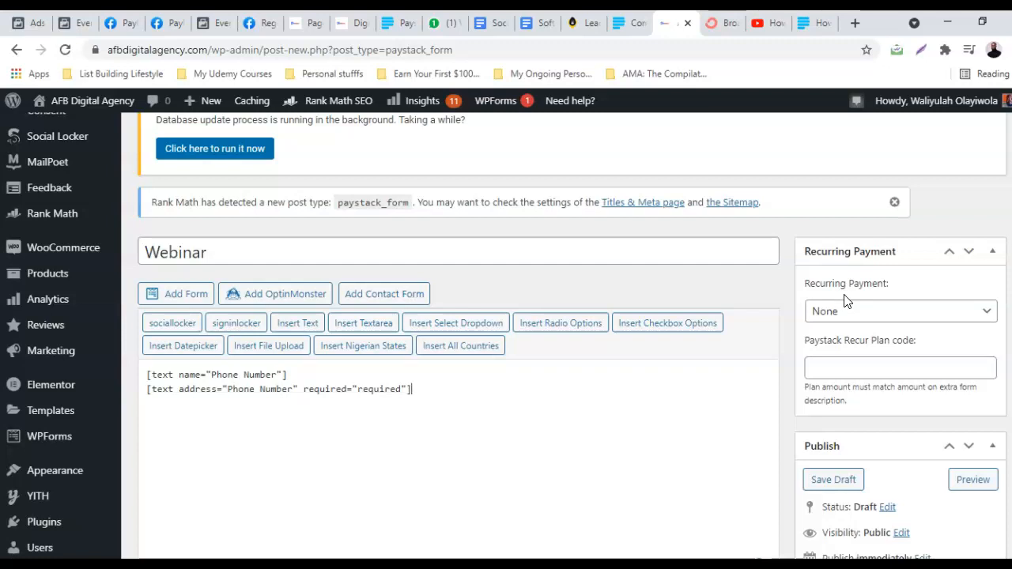
pyautogui.click(928, 313)
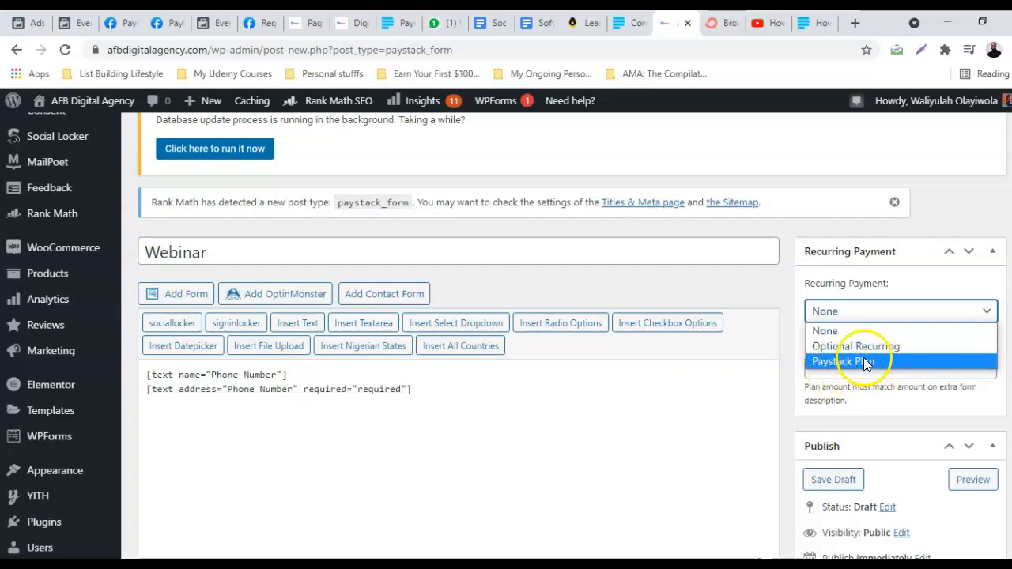
pyautogui.click(879, 402)
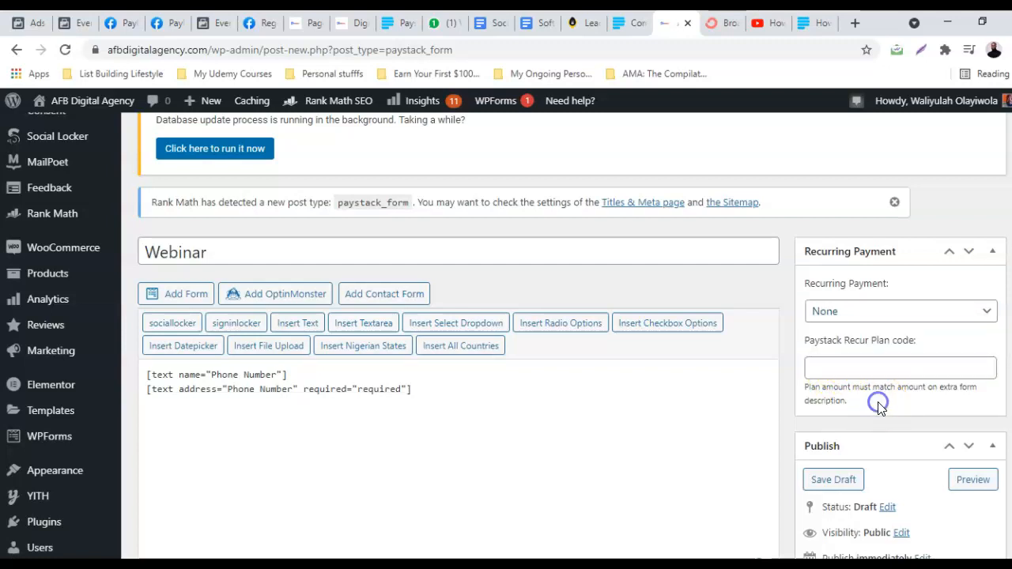
pyautogui.scroll(-1, 877, 411)
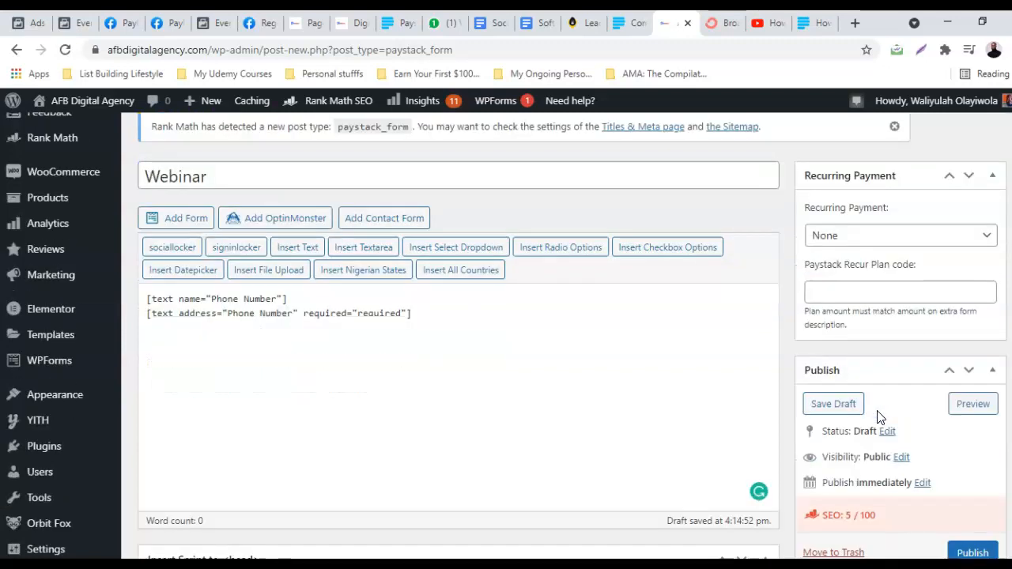
pyautogui.click(842, 294)
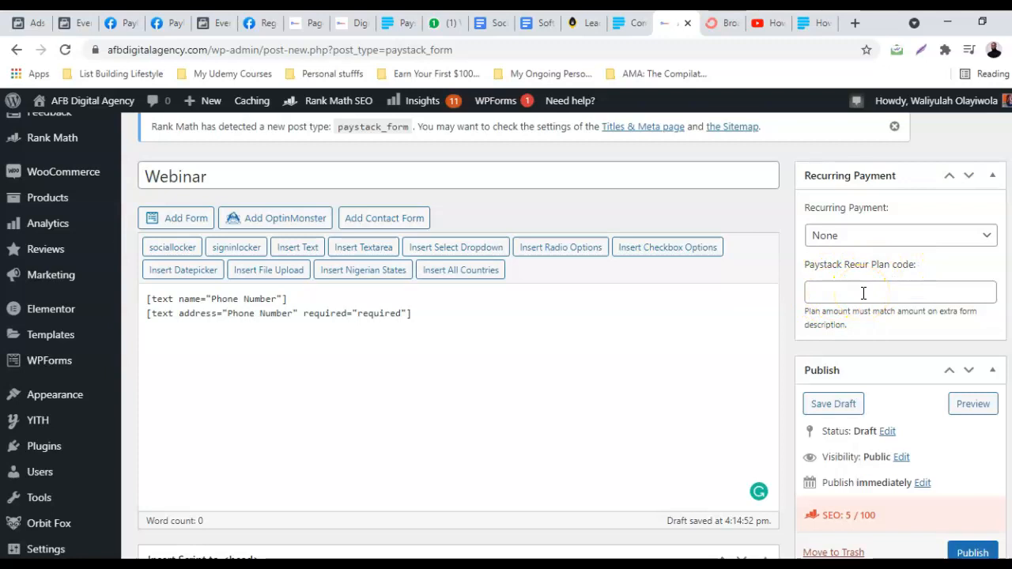
# Move the Quantity Payment box up above the Publish and Recurring Payment boxes.
pyautogui.scroll(-1, 870, 348)
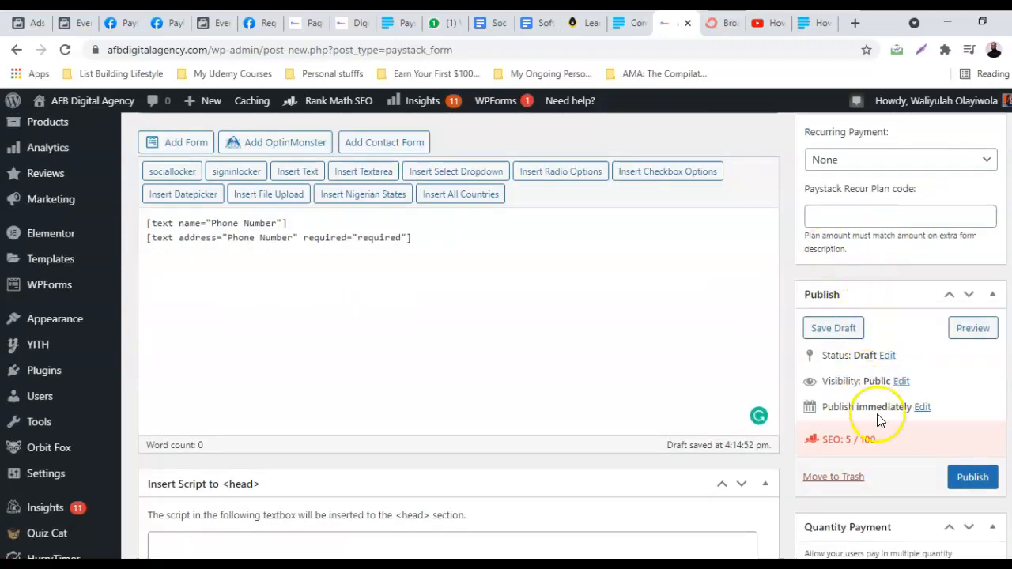
pyautogui.scroll(-2, 880, 421)
pyautogui.scroll(-1, 878, 423)
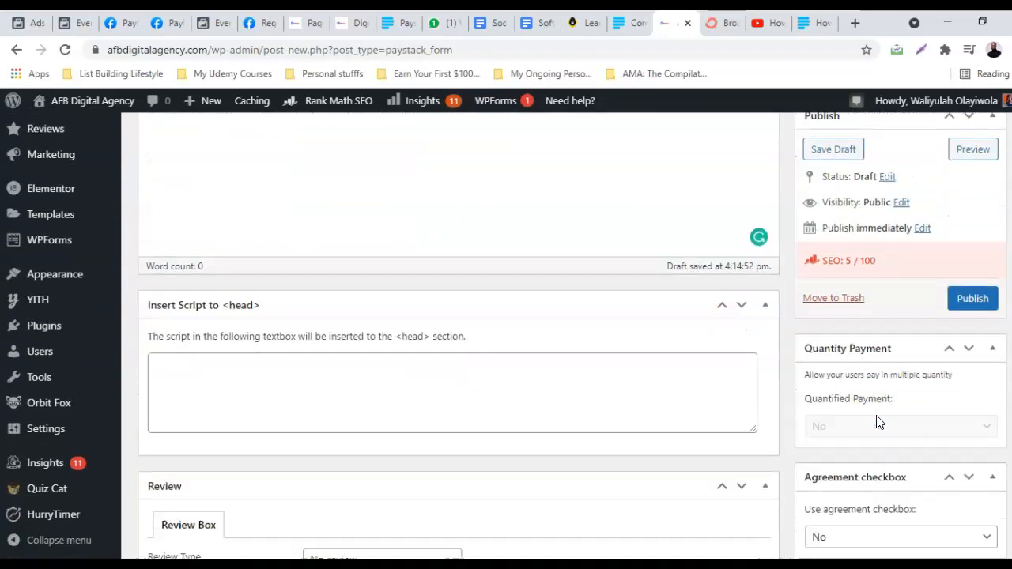
pyautogui.scroll(-1, 878, 423)
pyautogui.scroll(-1, 876, 415)
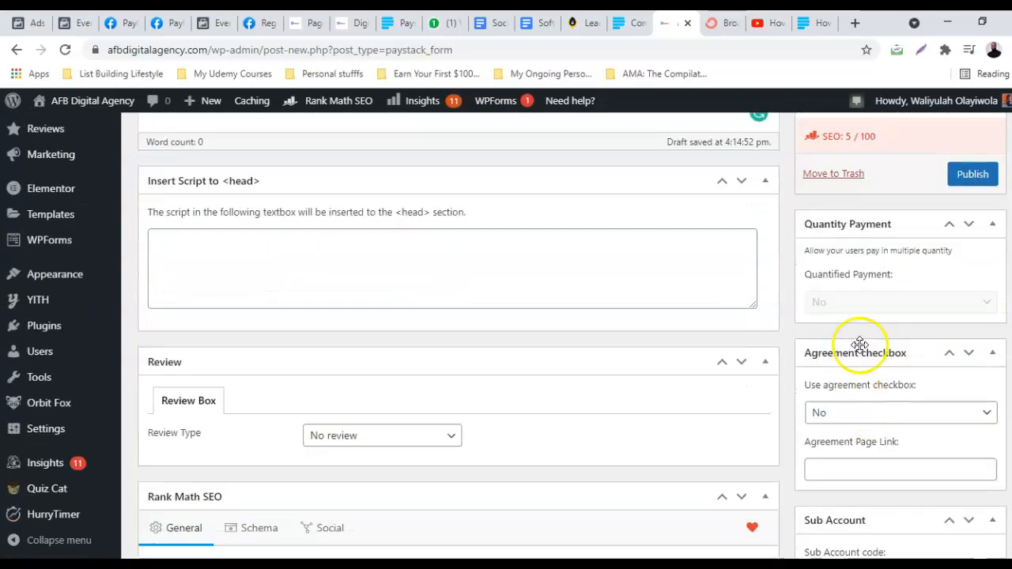
pyautogui.click(948, 225)
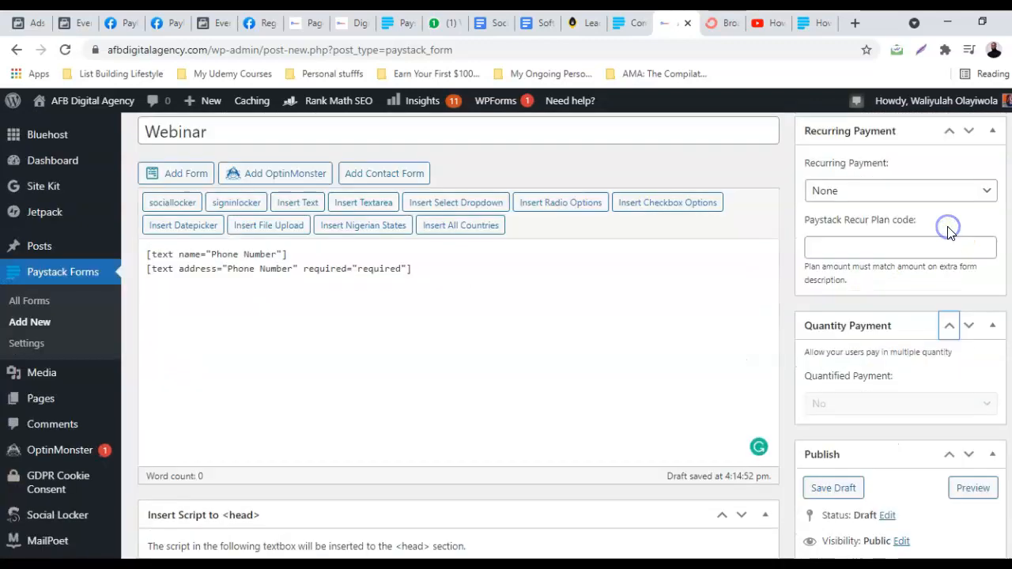
pyautogui.click(948, 326)
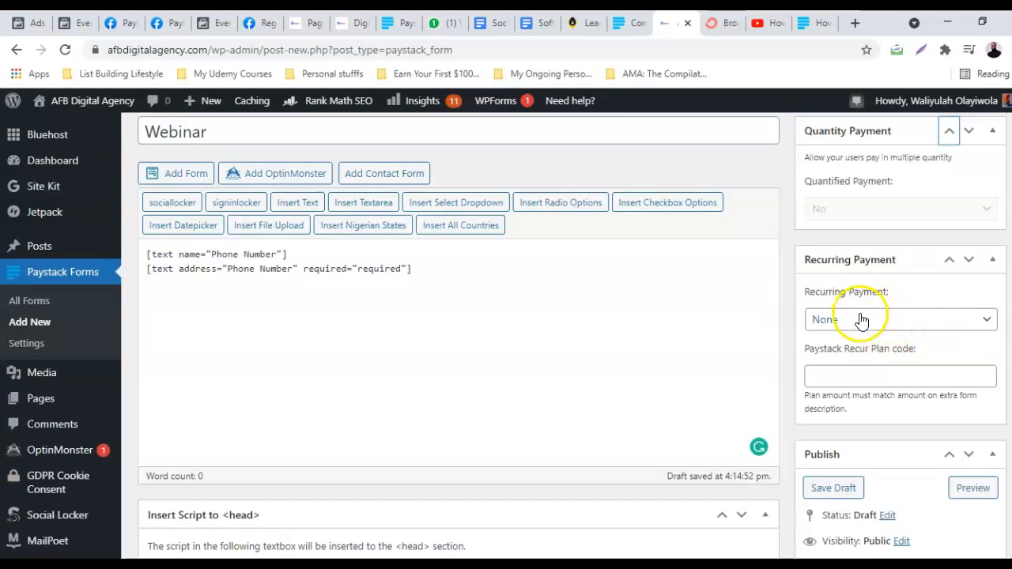
# Examine the Quantity Payment, Recurring Payment, Publish and Agreement checkbox settings of the form.
pyautogui.scroll(-1, 917, 346)
pyautogui.scroll(-1, 917, 362)
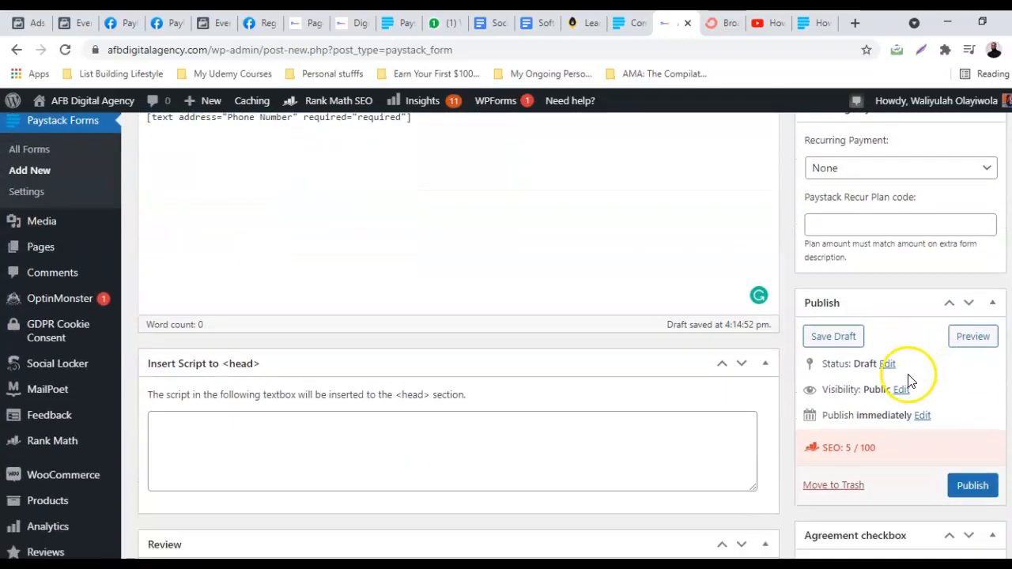
pyautogui.scroll(-4, 905, 385)
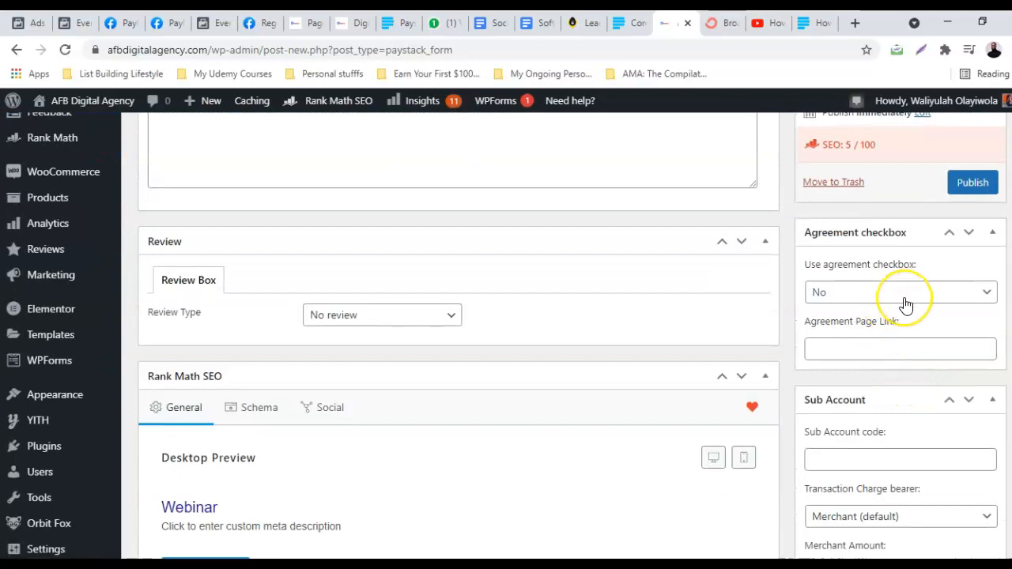
pyautogui.scroll(4, 905, 306)
pyautogui.scroll(2, 906, 306)
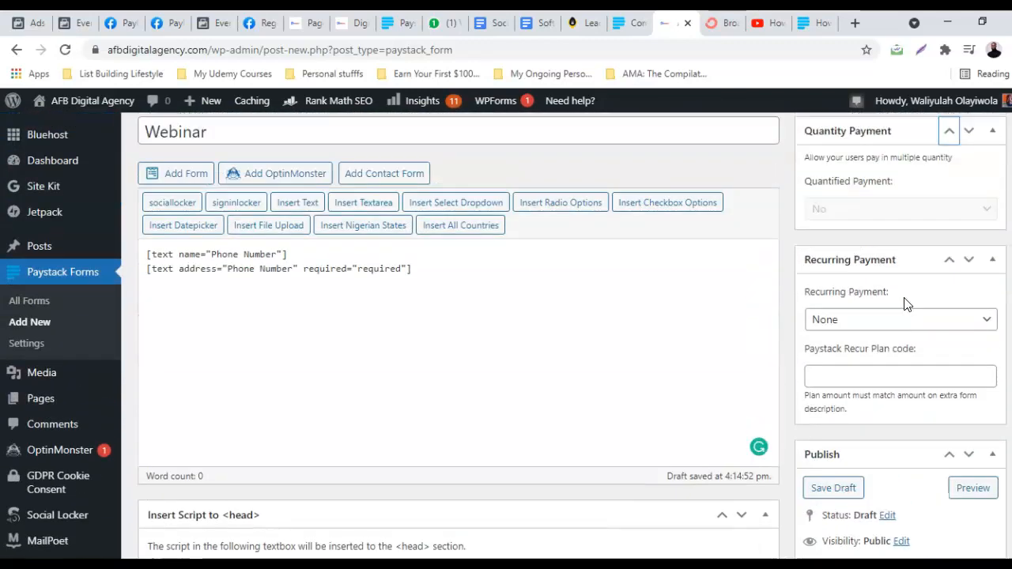
pyautogui.scroll(1, 906, 303)
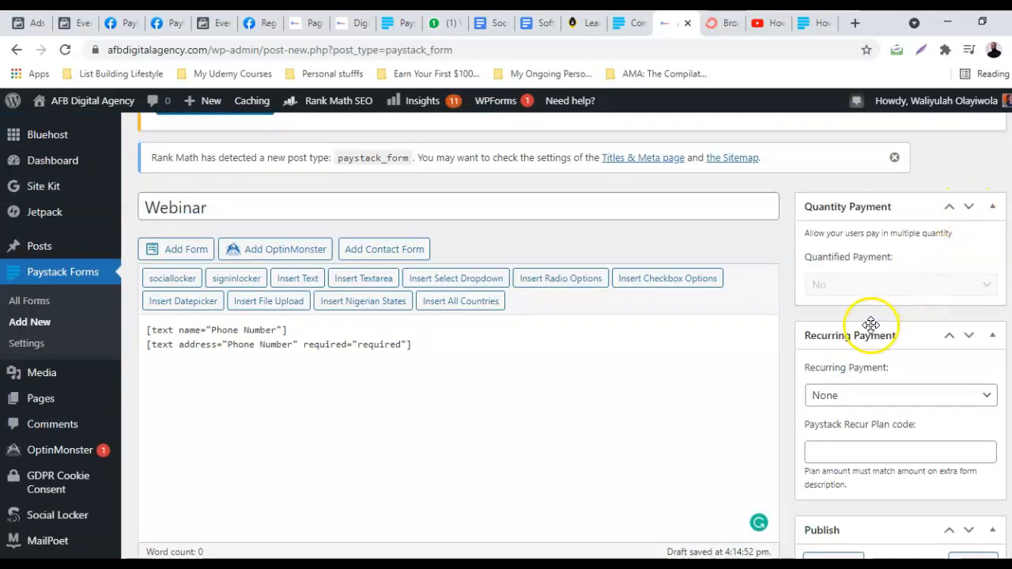
pyautogui.scroll(-4, 873, 332)
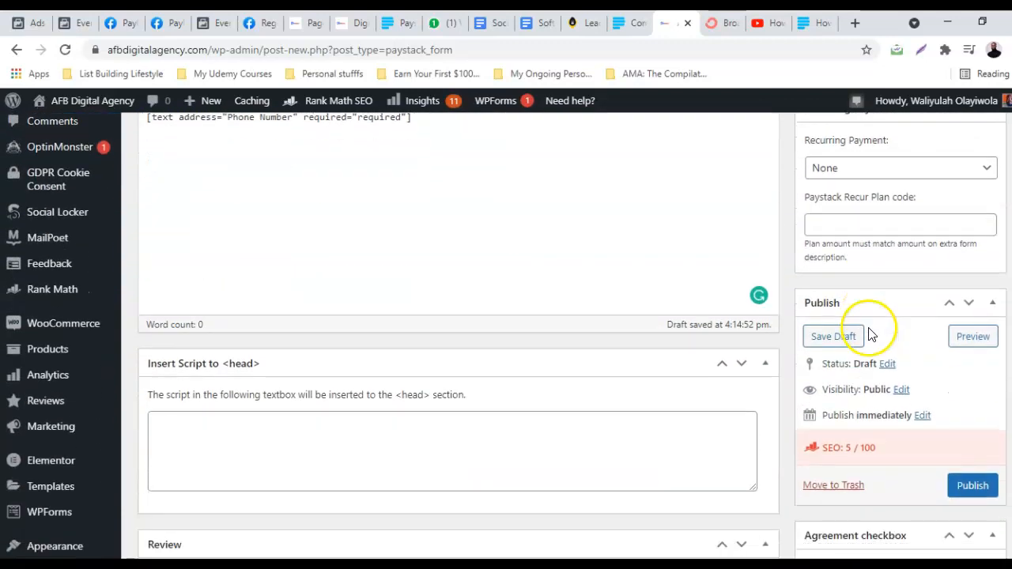
pyautogui.scroll(-2, 870, 333)
pyautogui.scroll(3, 869, 336)
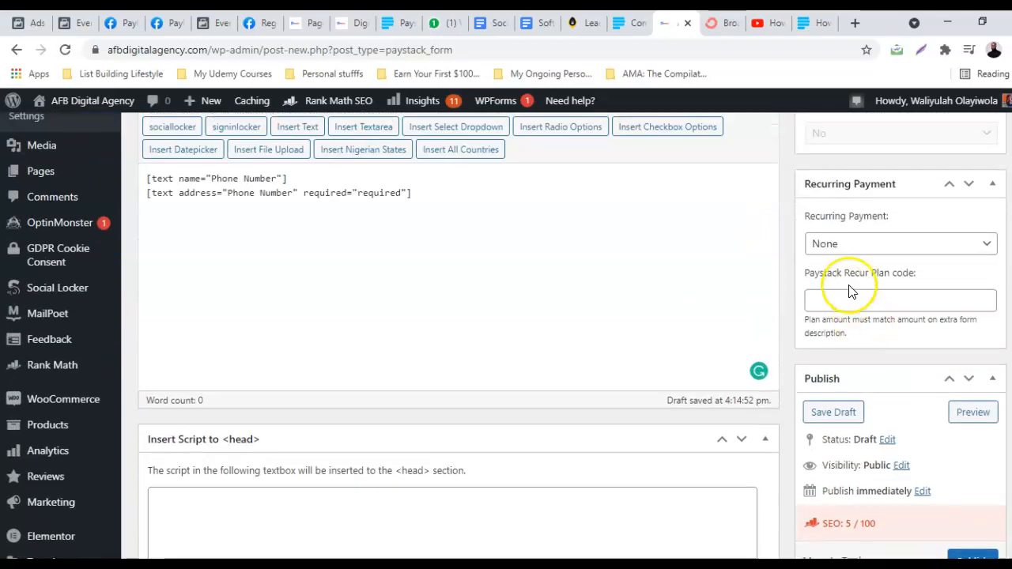
pyautogui.scroll(-4, 858, 343)
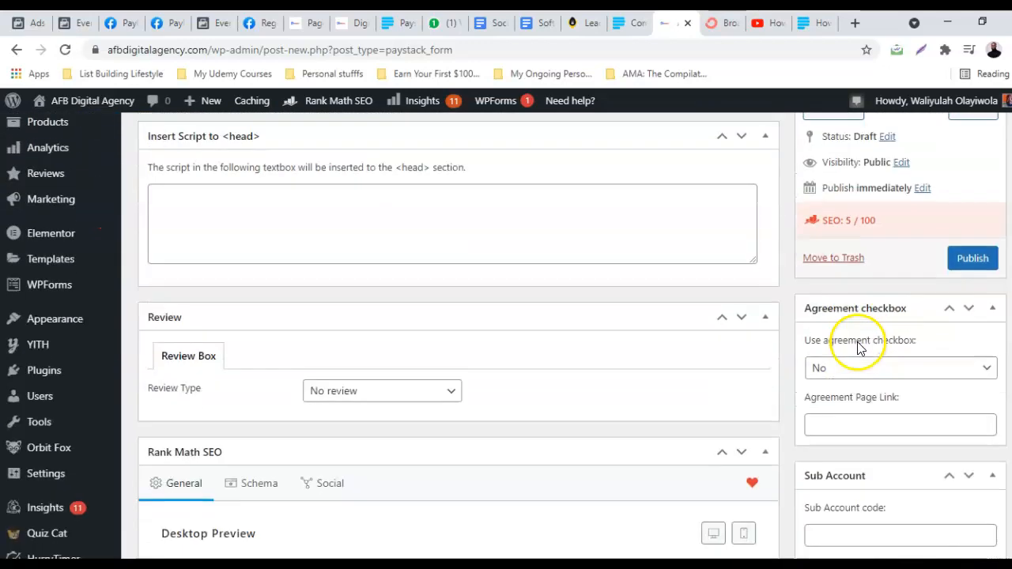
# Try enabling the agreement checkbox with its Agreement Page Link field, and set the option back to No.
pyautogui.click(967, 368)
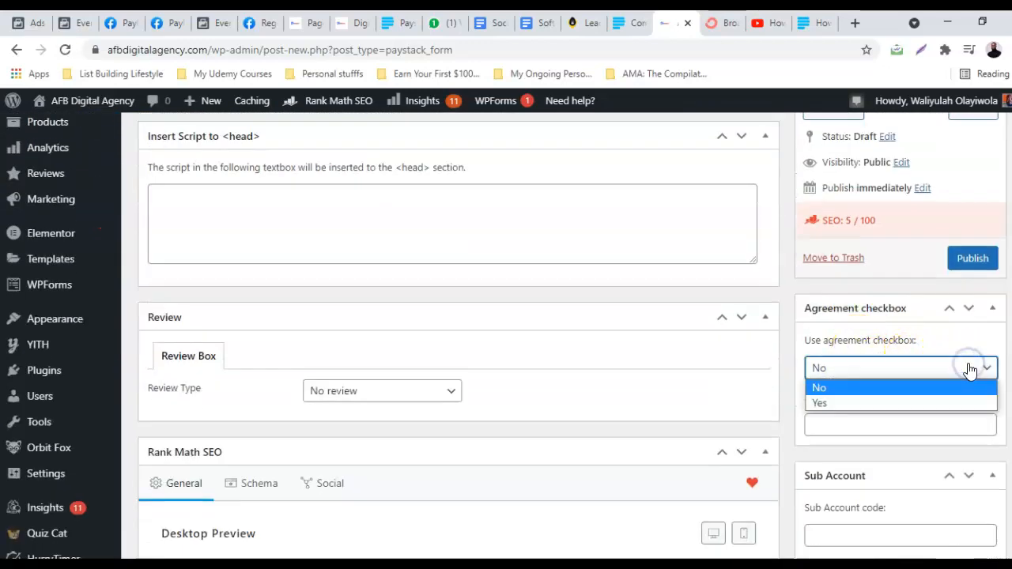
pyautogui.click(888, 401)
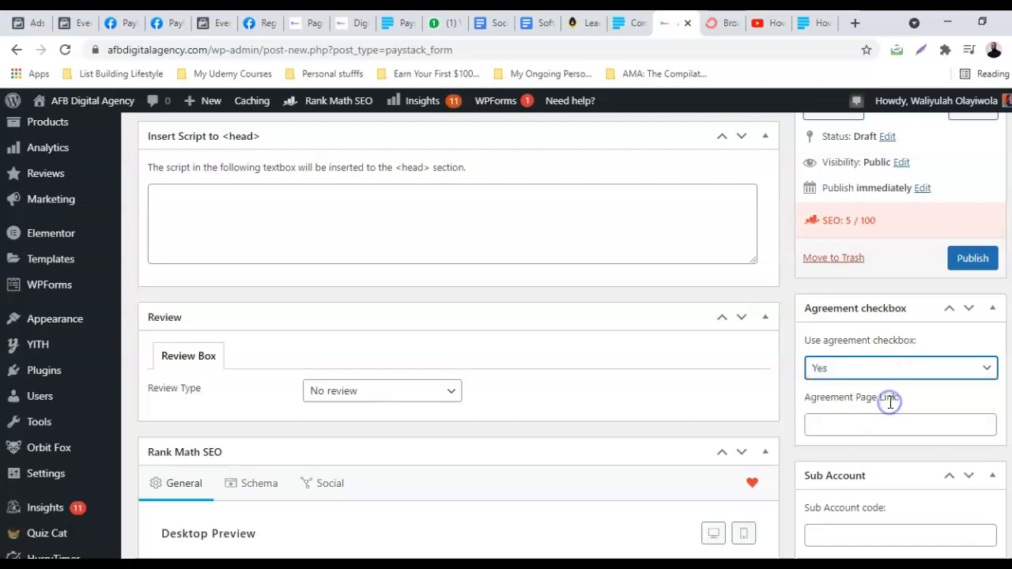
pyautogui.click(850, 421)
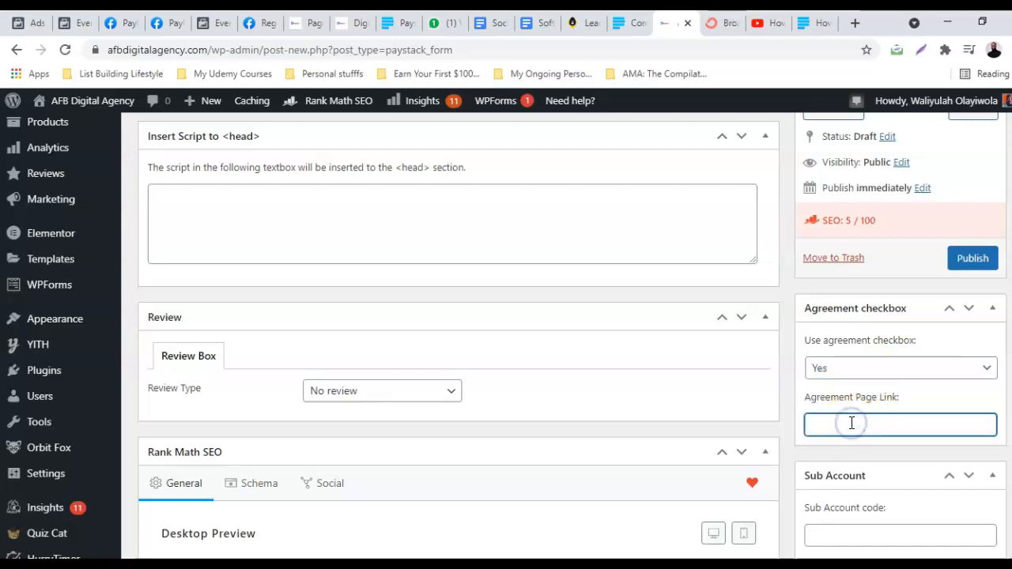
pyautogui.click(848, 413)
pyautogui.click(831, 424)
pyautogui.click(831, 421)
pyautogui.click(823, 426)
pyautogui.click(942, 368)
pyautogui.click(869, 384)
# Review the Sub Account and plan subscription settings and go to the Extra Form Description section.
pyautogui.scroll(-1, 843, 407)
pyautogui.click(841, 408)
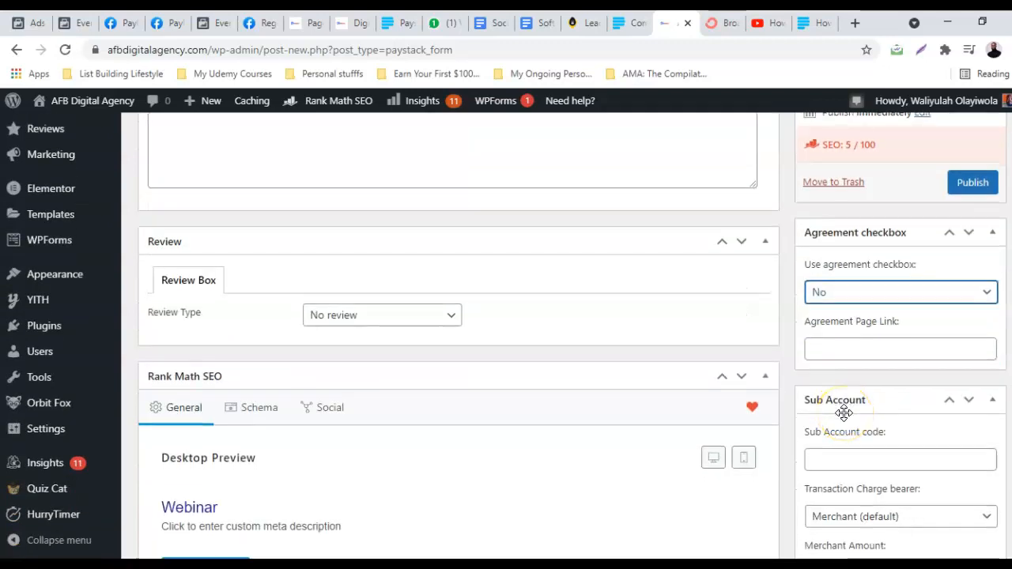
pyautogui.scroll(-1, 898, 407)
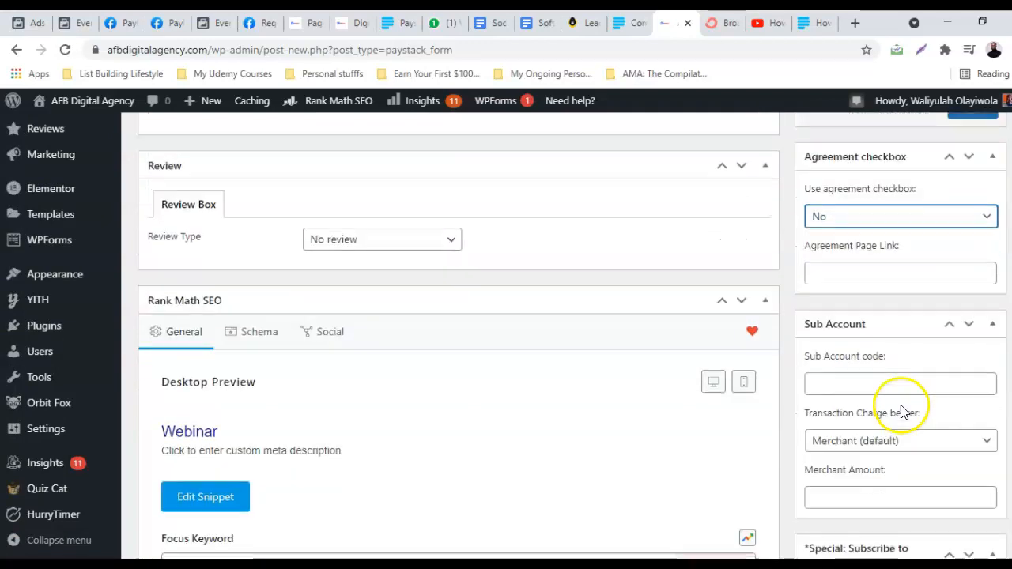
pyautogui.scroll(-2, 343, 364)
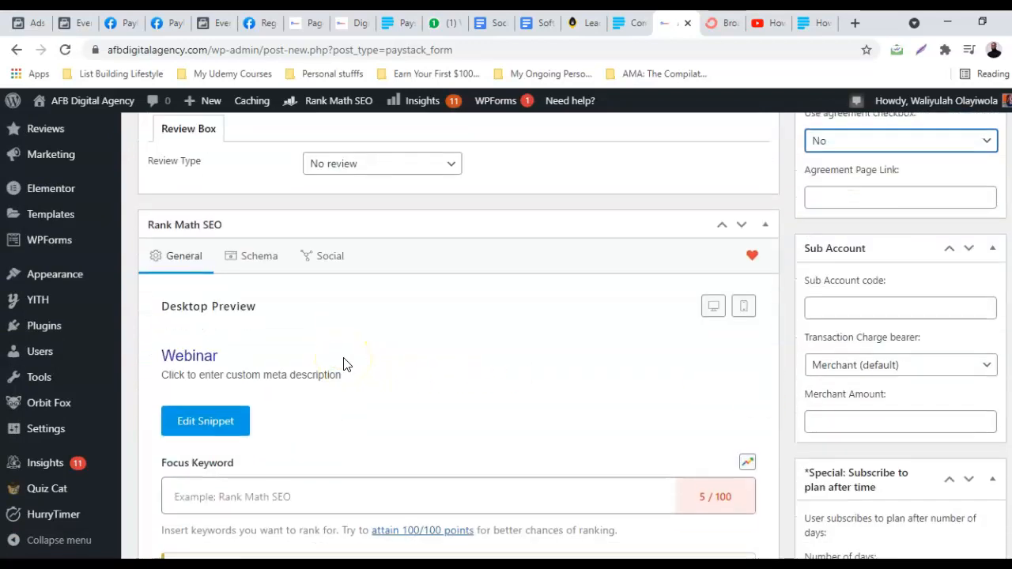
pyautogui.scroll(-6, 343, 365)
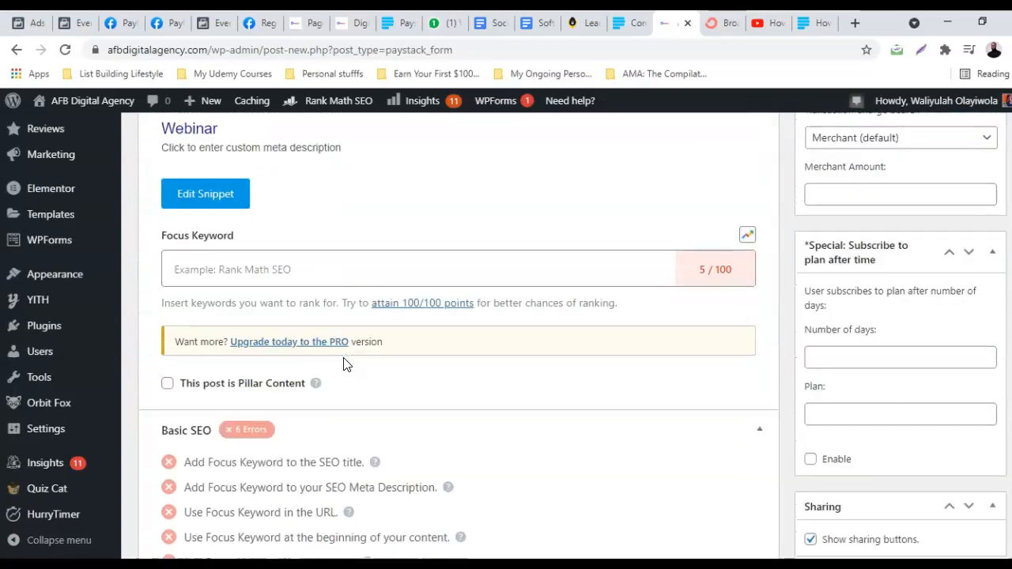
pyautogui.scroll(-2, 343, 364)
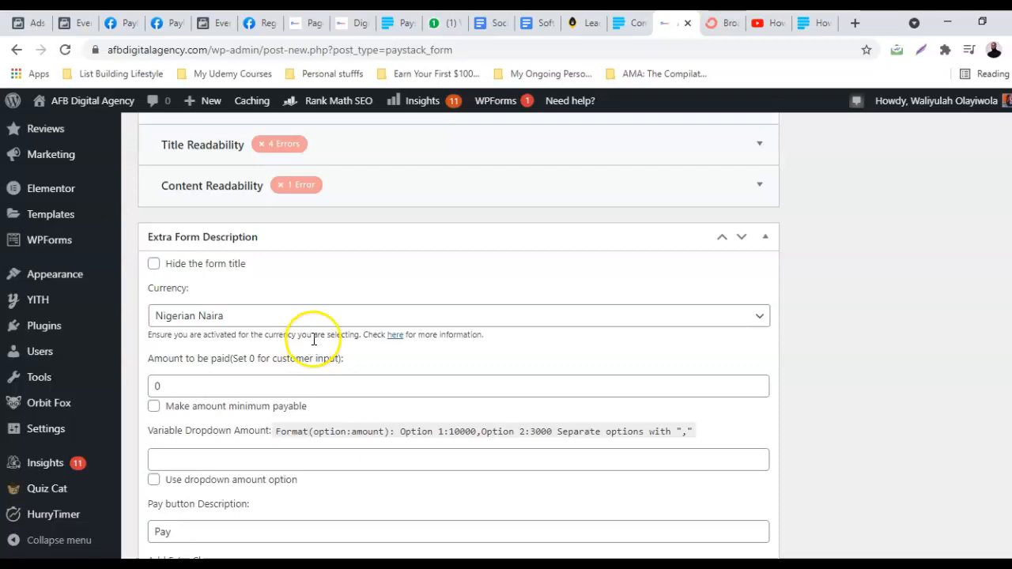
# Compare with the title on the published Digital Skill Goldmine payment page, and enable hiding the form title in the Extra Form Description.
pyautogui.click(349, 23)
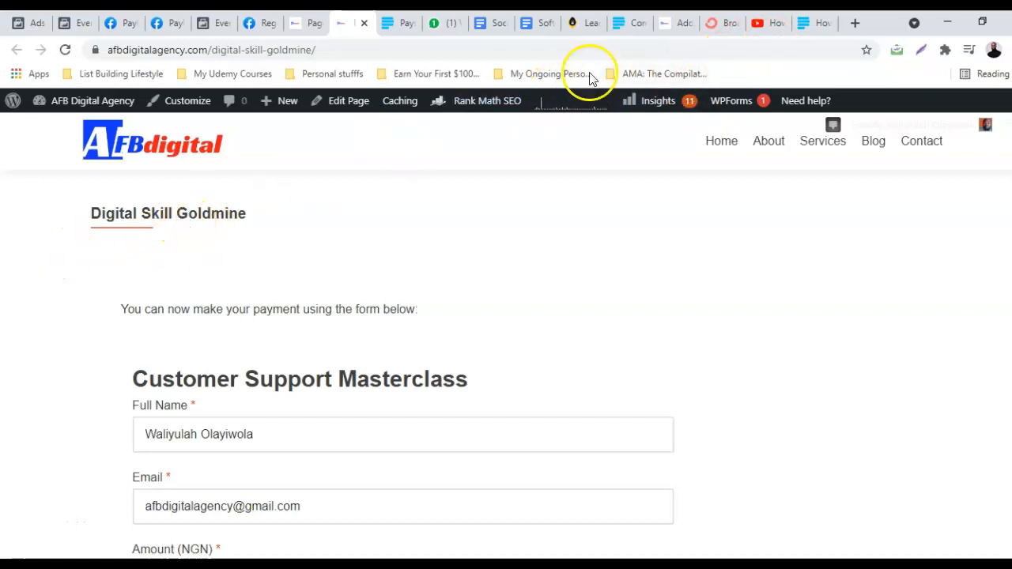
pyautogui.click(671, 26)
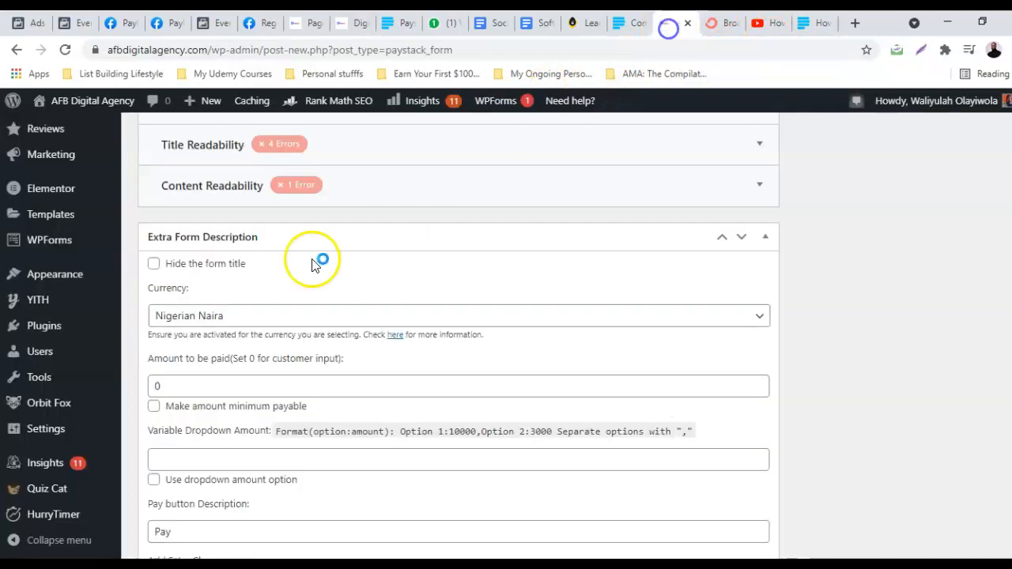
pyautogui.click(154, 265)
pyautogui.click(340, 20)
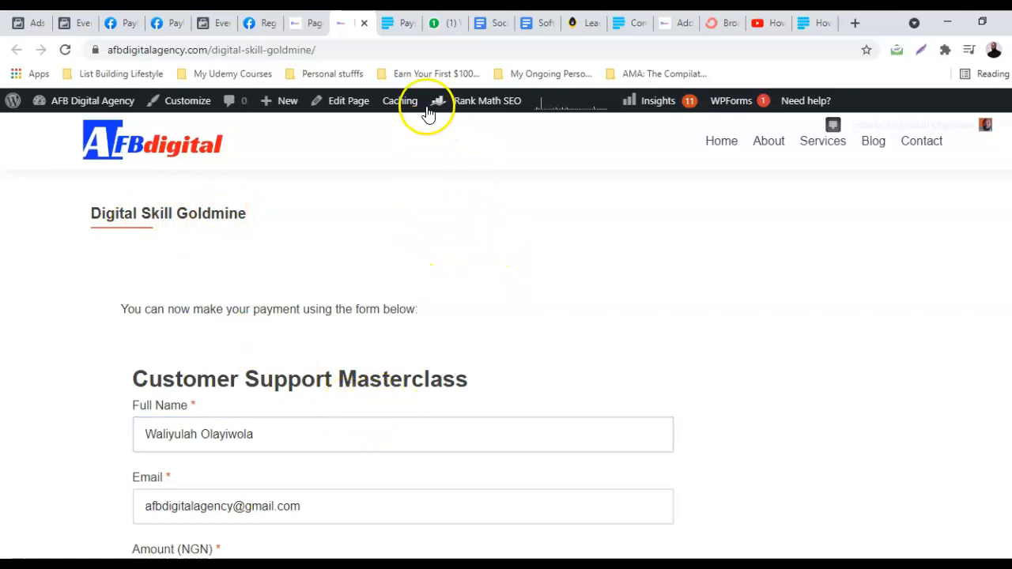
pyautogui.click(669, 20)
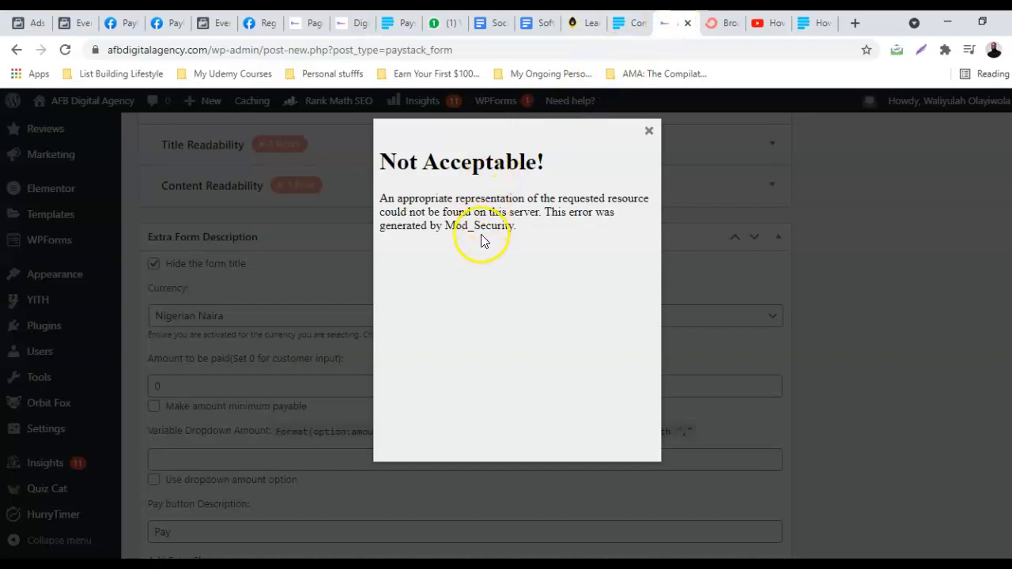
pyautogui.click(648, 131)
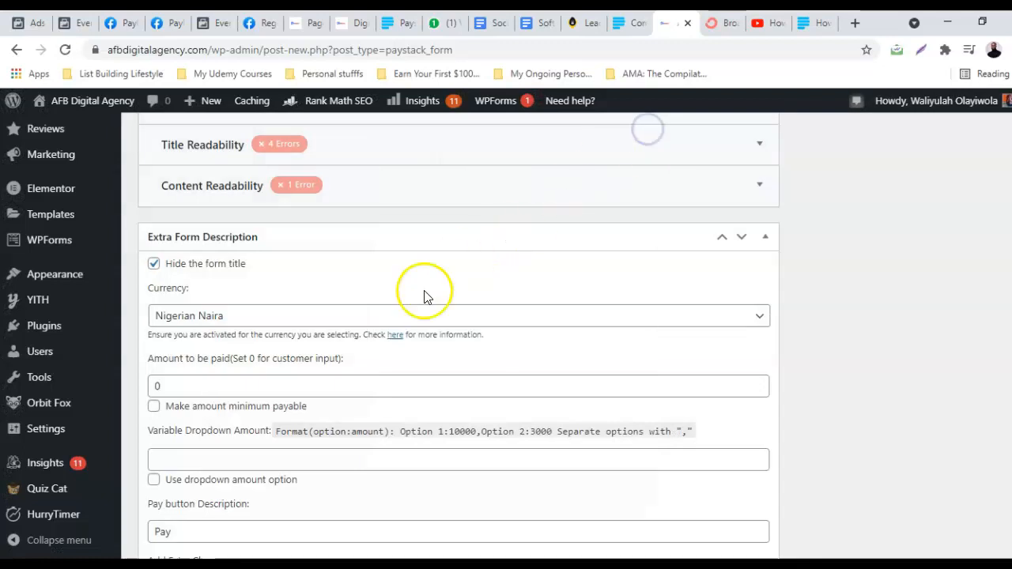
# Keep Nigerian Naira as the form's currency and set the amount to be paid to 10000.
pyautogui.click(336, 320)
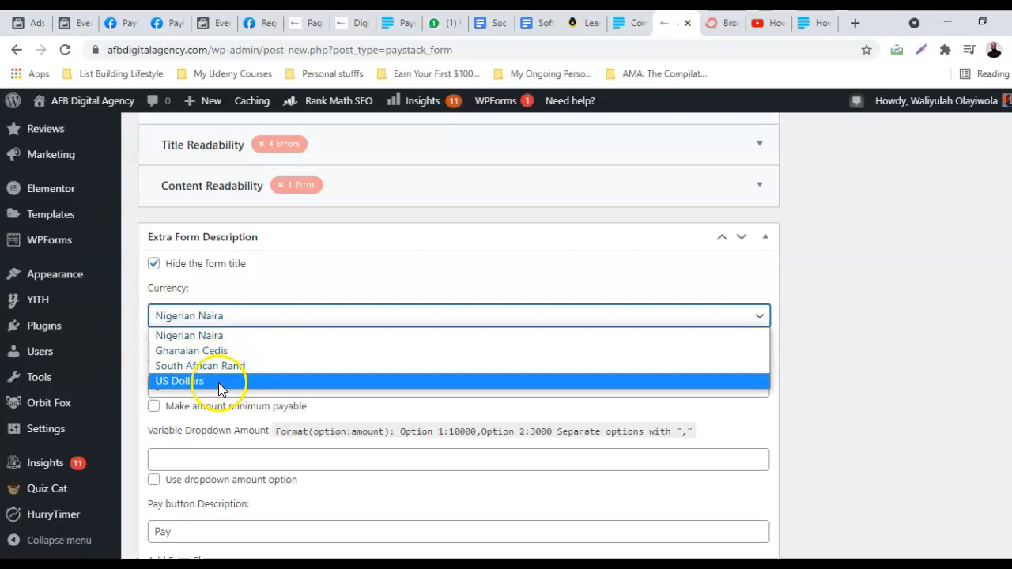
pyautogui.click(253, 337)
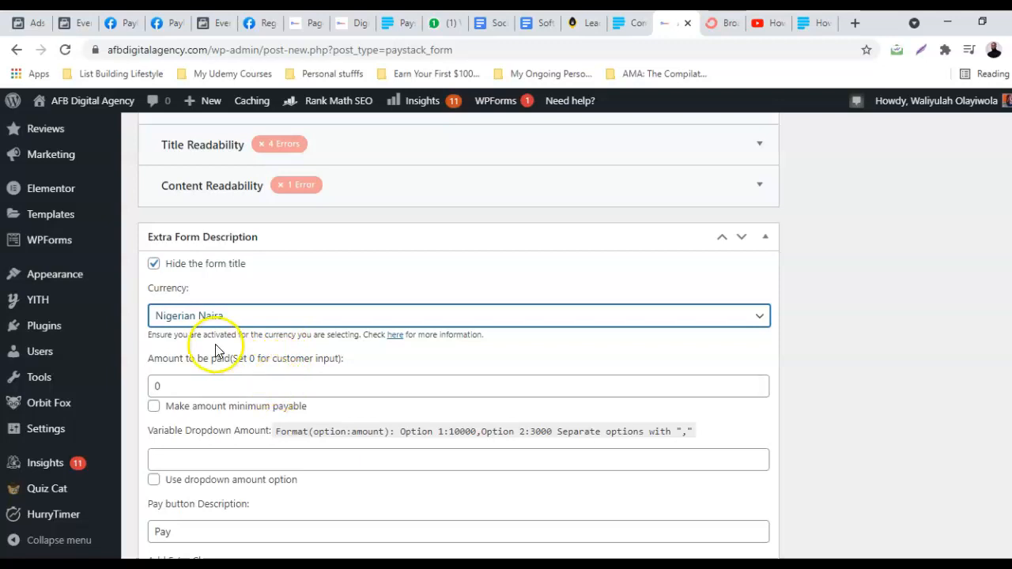
pyautogui.click(233, 386)
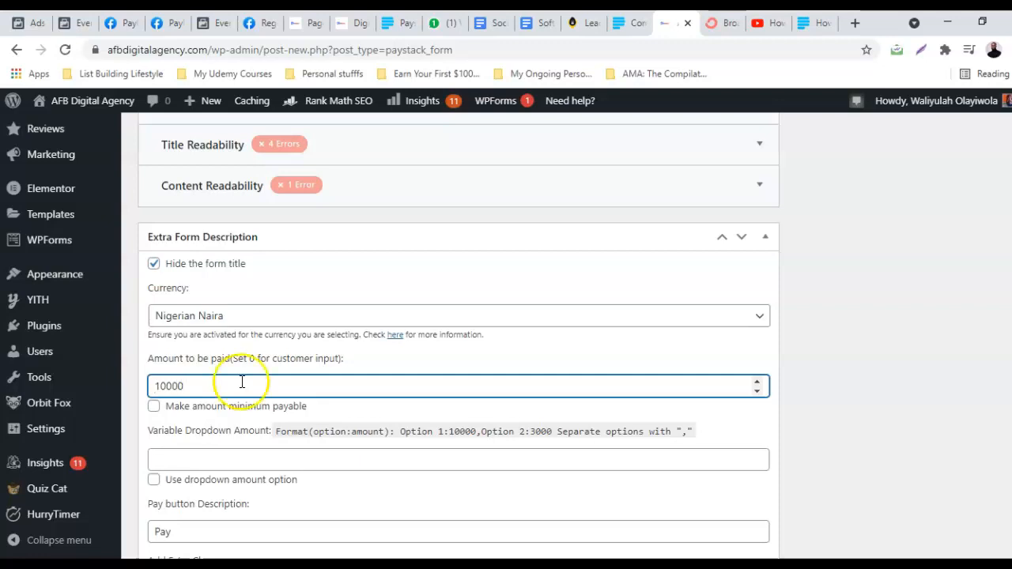
pyautogui.scroll(6, 242, 384)
pyautogui.scroll(-8, 244, 388)
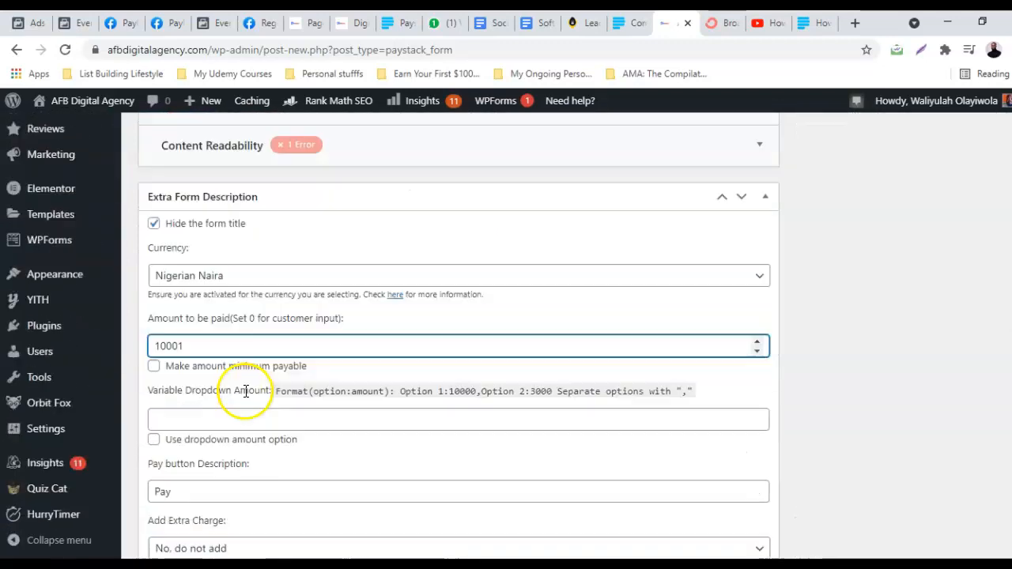
pyautogui.scroll(1, 241, 365)
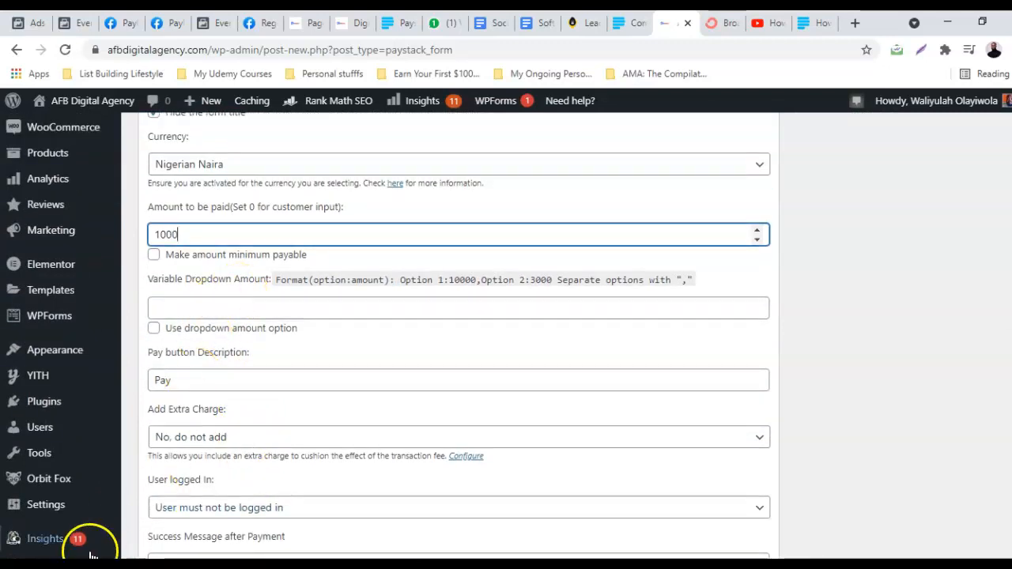
pyautogui.click(36, 528)
pyautogui.click(206, 236)
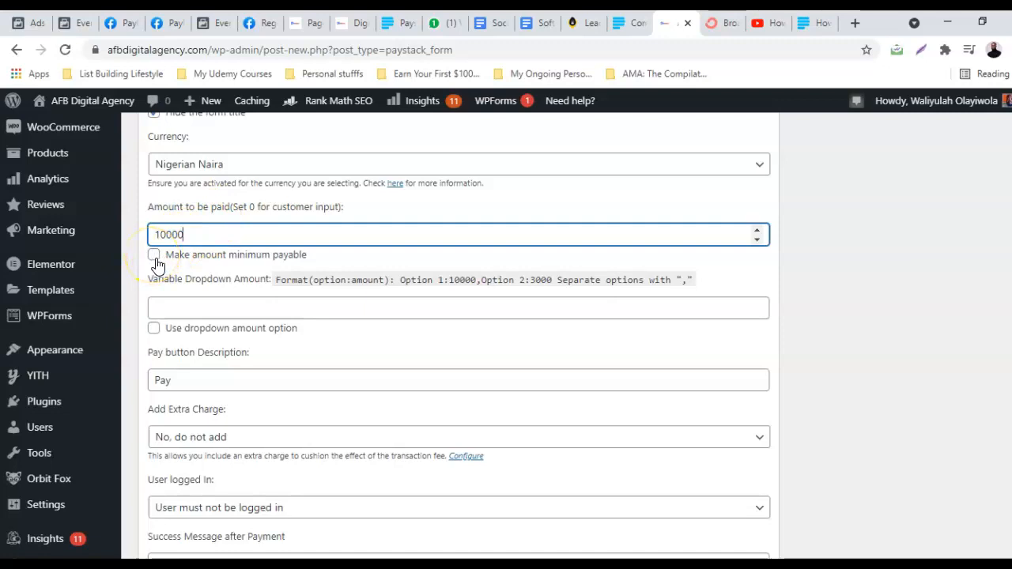
# Try making the 10000 amount the minimum payable, and turn the option off again.
pyautogui.click(170, 234)
pyautogui.click(180, 235)
pyautogui.press('BackSpace')
pyautogui.click(153, 255)
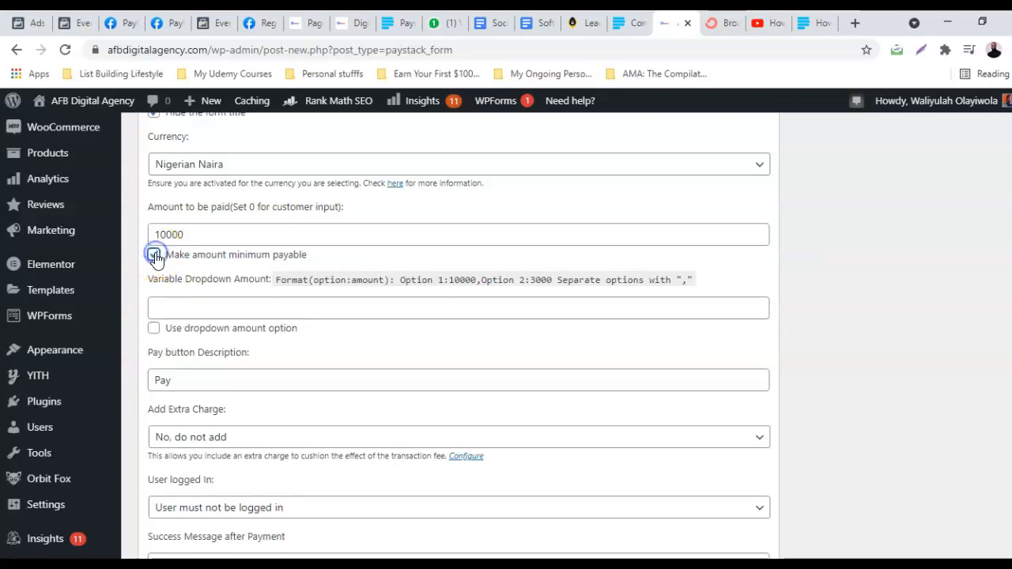
pyautogui.click(153, 255)
# Set the amount to be paid to 1000, try it as the minimum payable, and turn that option off again.
pyautogui.click(194, 238)
pyautogui.moveTo(178, 234); pyautogui.dragTo(154, 237)
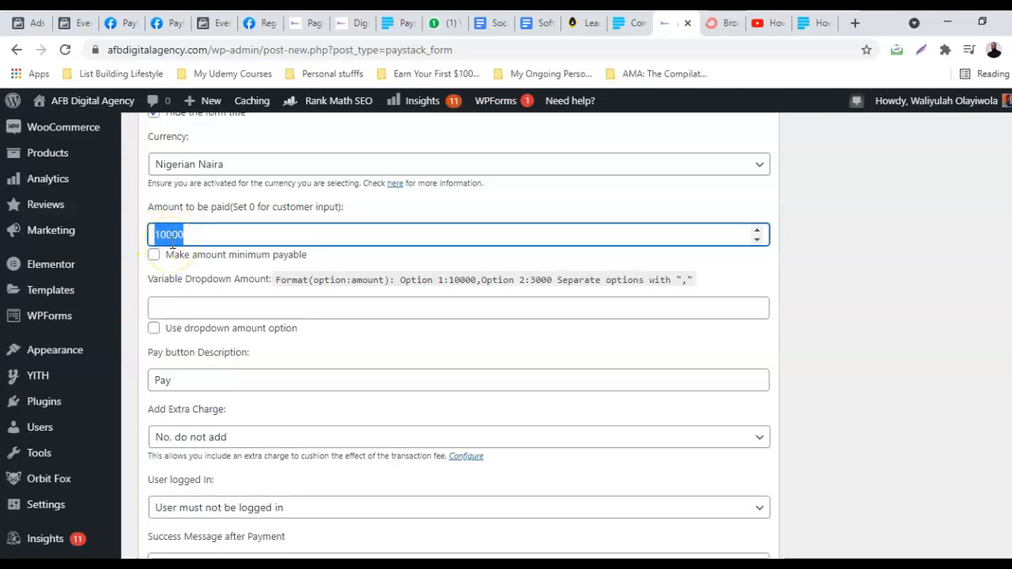
pyautogui.press('BackSpace')
pyautogui.click(172, 238)
pyautogui.click(155, 255)
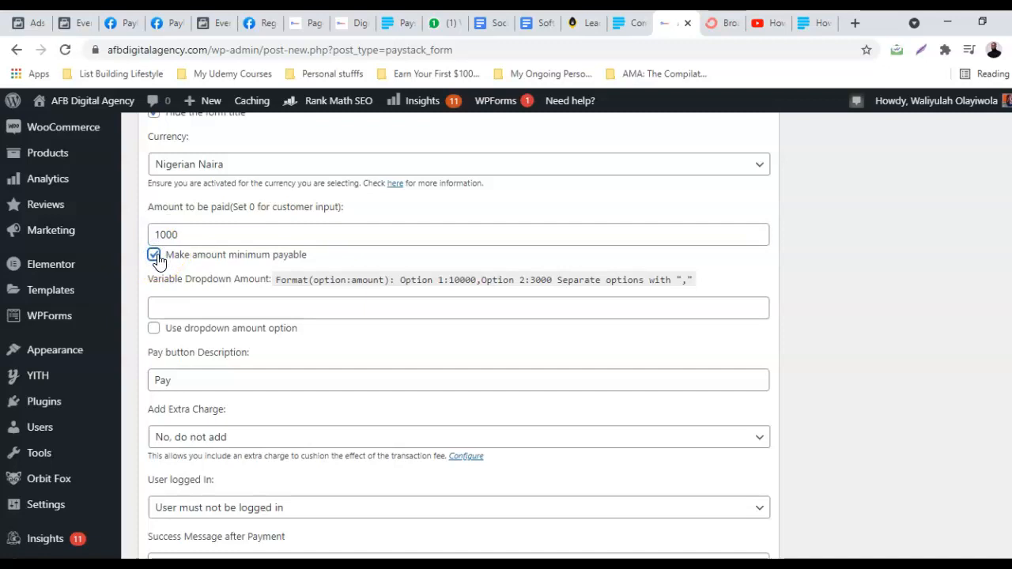
pyautogui.click(154, 255)
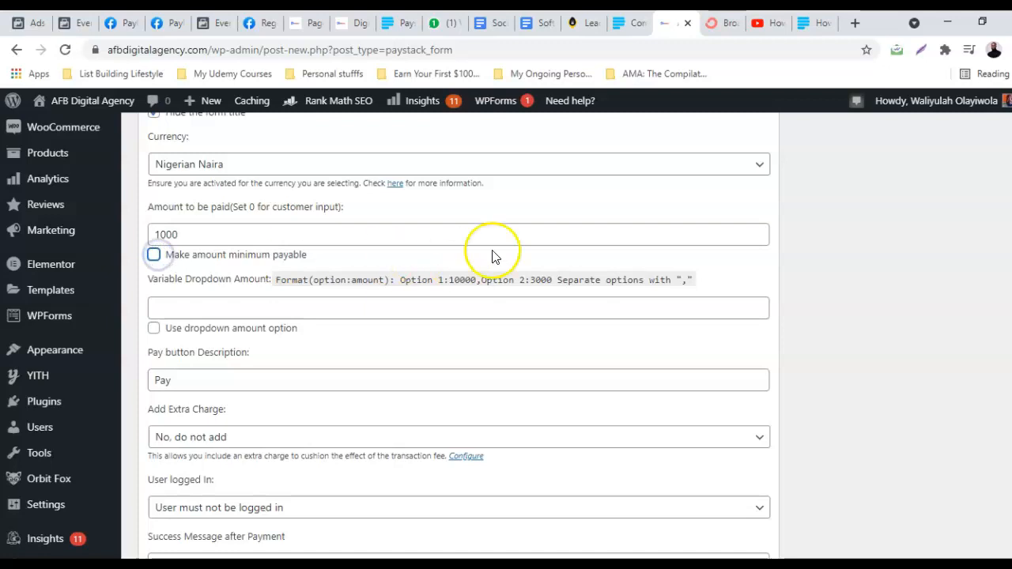
# Try stepping the amount to be paid down and up, and set it back to 10000.
pyautogui.click(755, 240)
pyautogui.click(755, 230)
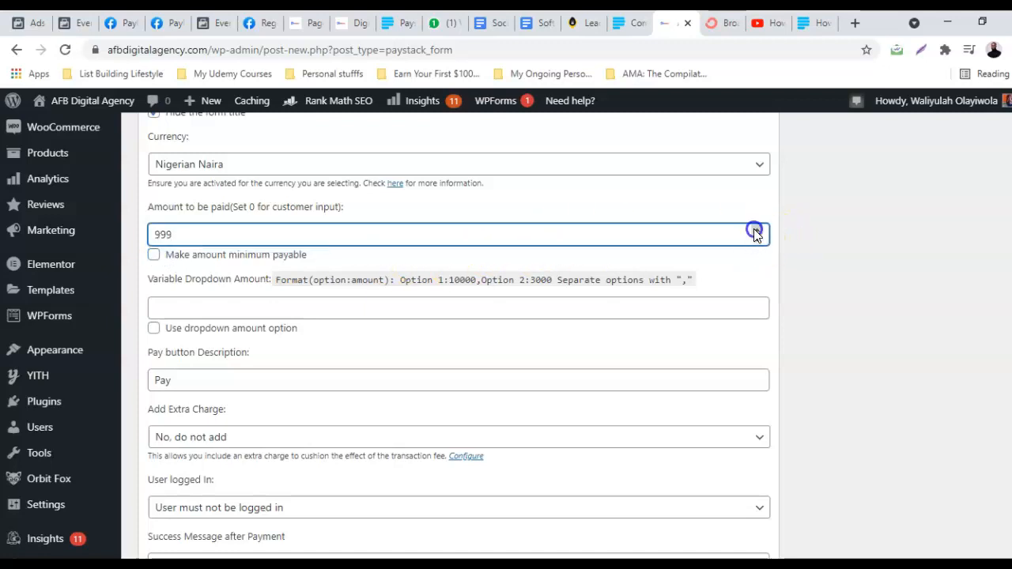
pyautogui.click(756, 240)
pyautogui.click(187, 234)
pyautogui.write('0000')
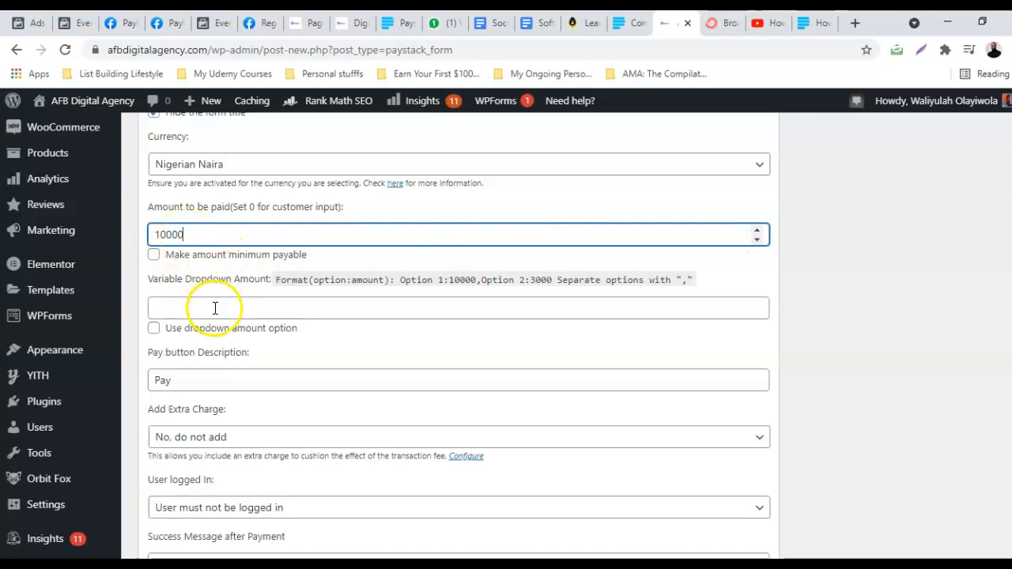
# Review the dropdown amount, pay button, extra charge, login, success message, upload limit and redirect settings of the form.
pyautogui.click(42, 539)
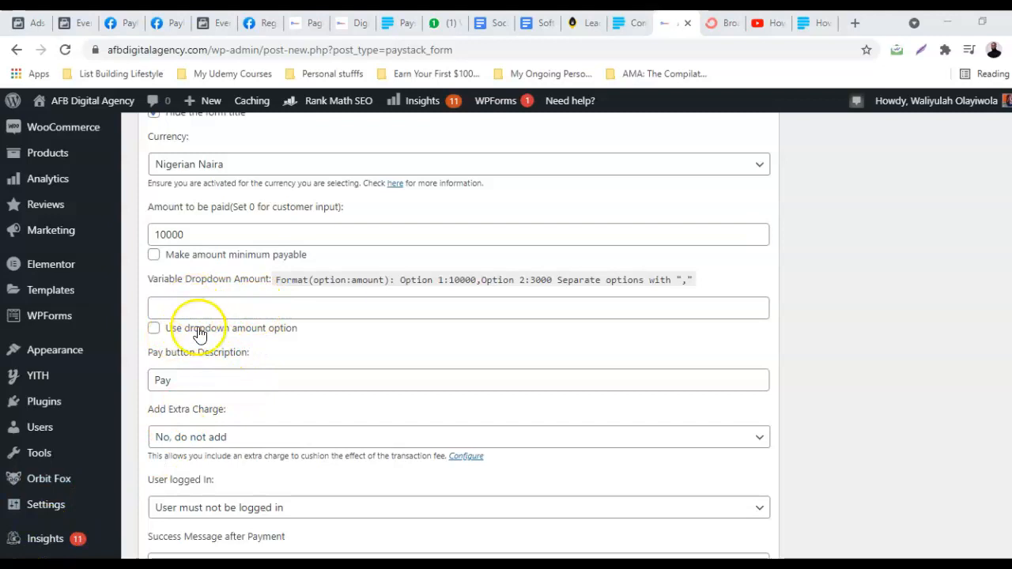
pyautogui.scroll(-4, 205, 485)
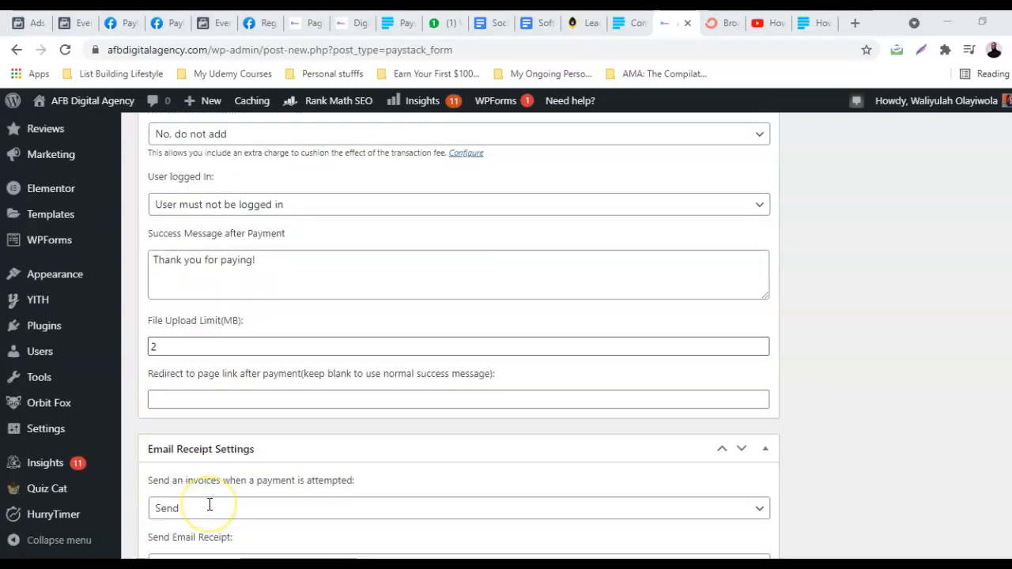
pyautogui.scroll(6, 209, 504)
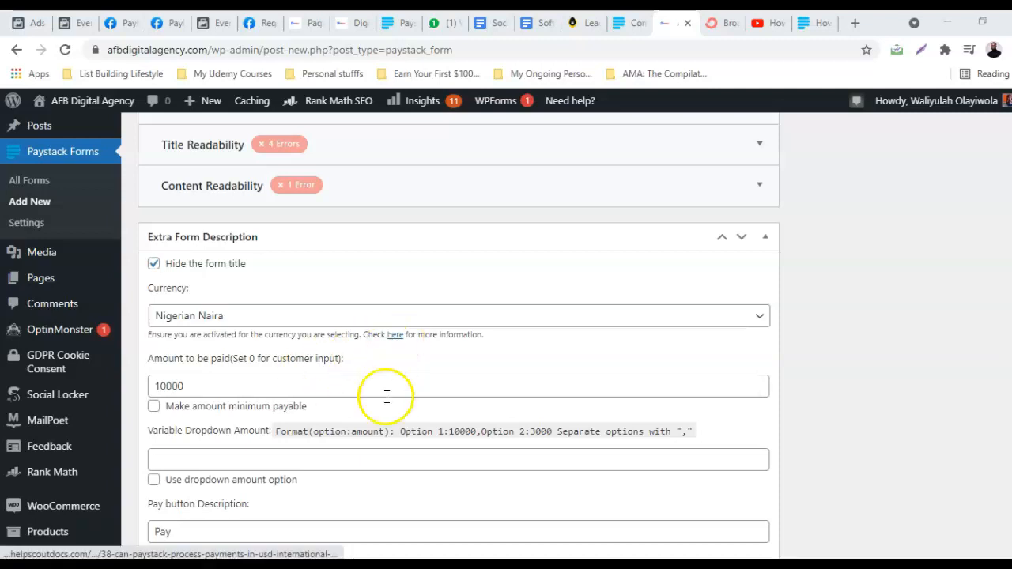
pyautogui.scroll(-2, 388, 458)
pyautogui.scroll(-7, 392, 502)
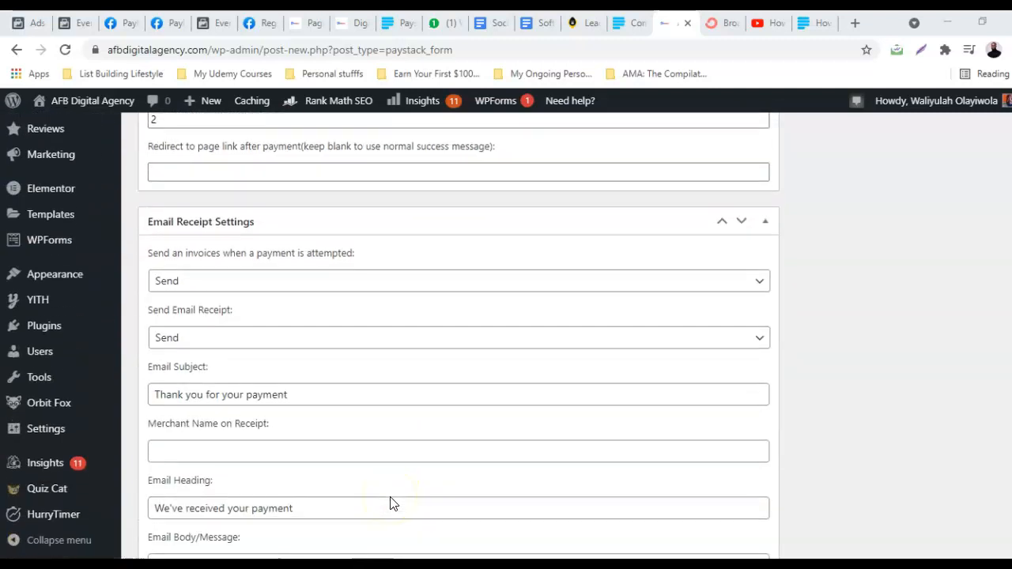
pyautogui.scroll(9, 309, 350)
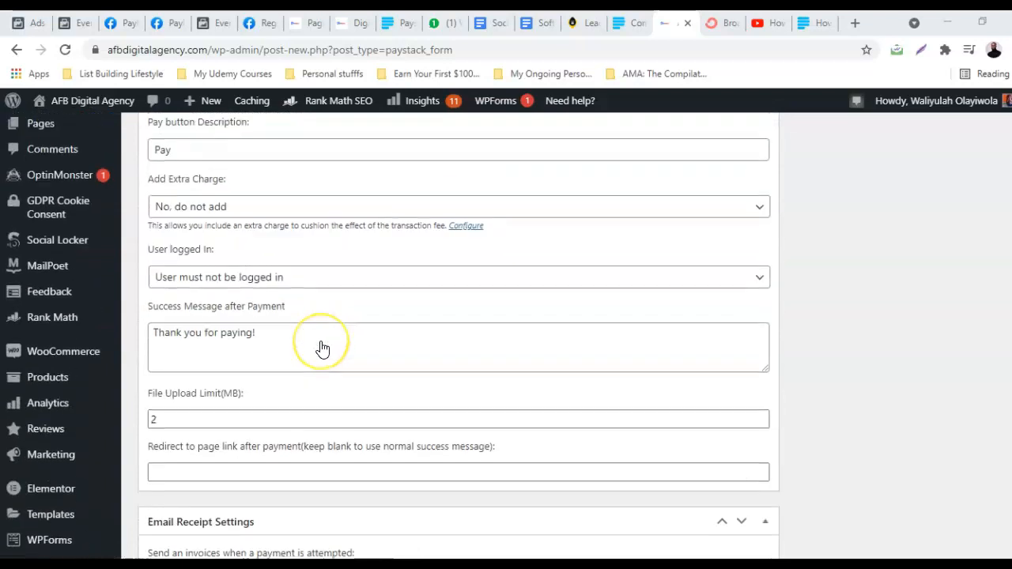
pyautogui.scroll(-5, 198, 479)
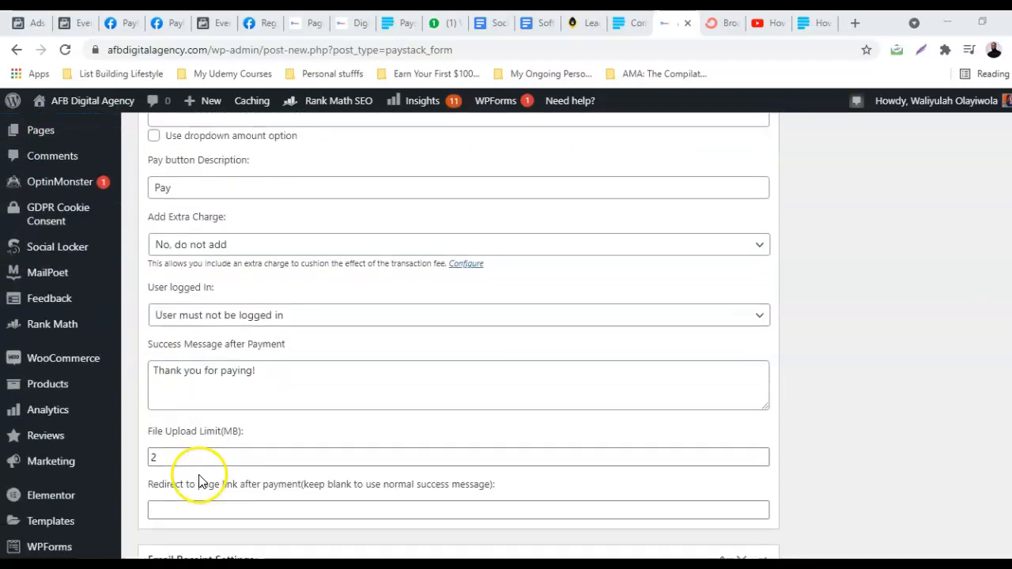
pyautogui.scroll(-1, 253, 481)
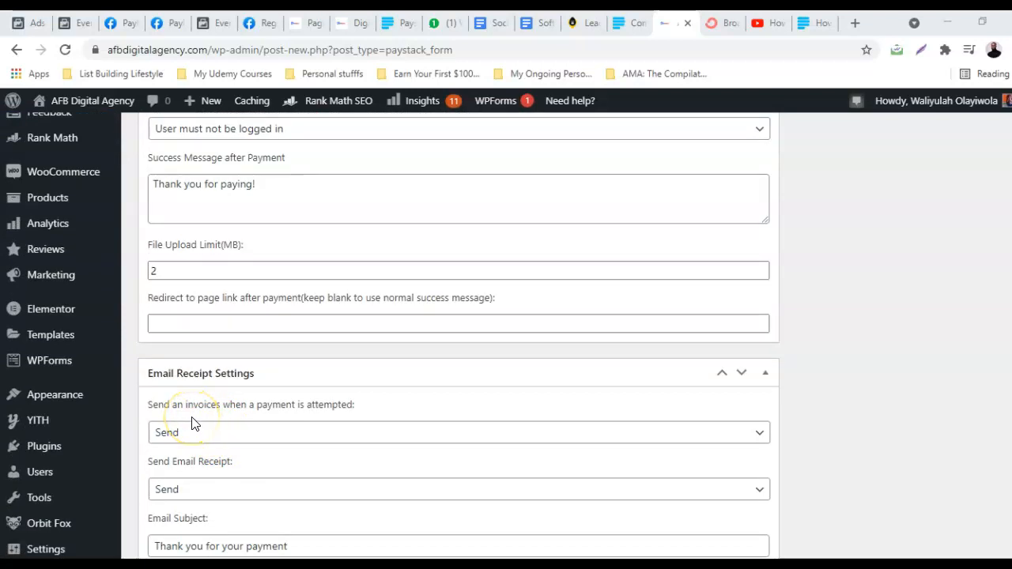
pyautogui.scroll(1, 193, 425)
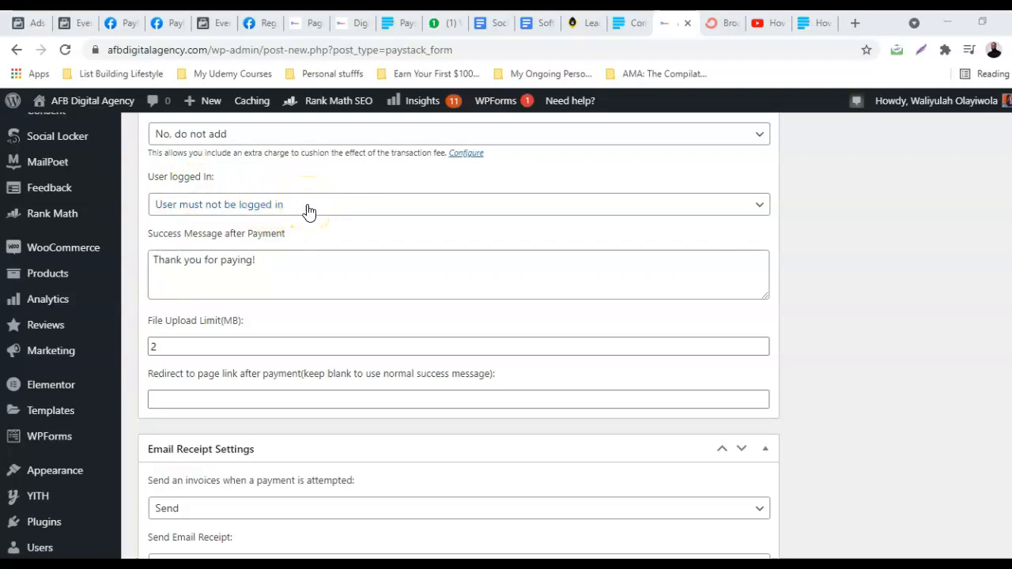
pyautogui.scroll(-2, 292, 309)
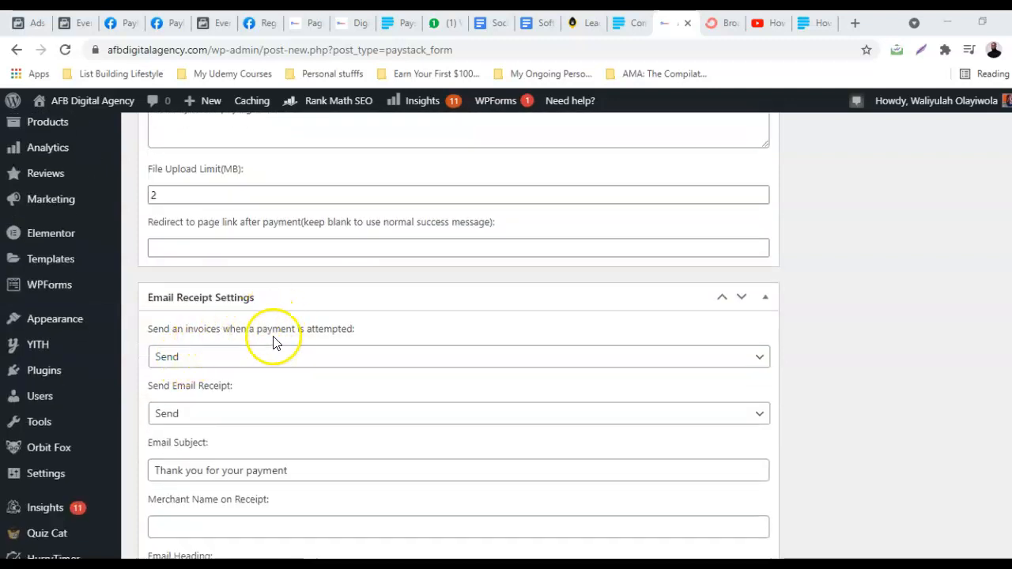
pyautogui.scroll(3, 276, 332)
pyautogui.scroll(2, 279, 344)
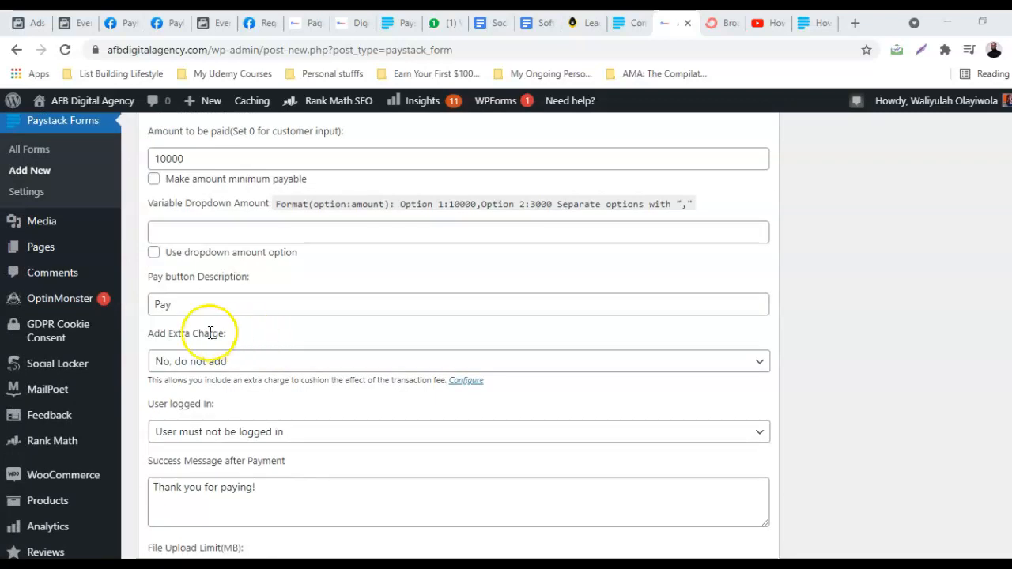
pyautogui.click(180, 306)
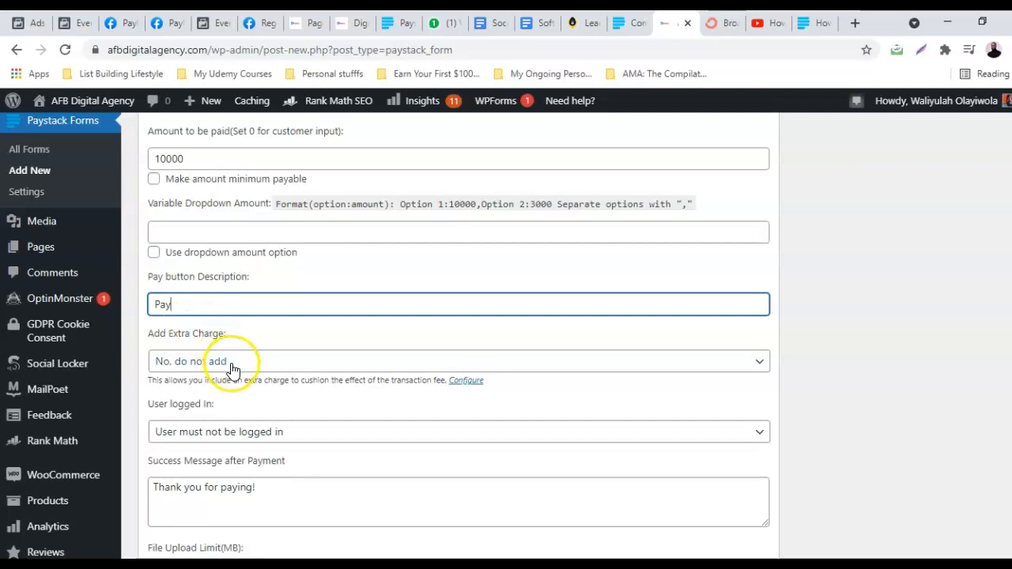
# In the Email Receipt Settings, keep sending the email receipt and set invoices for attempted payments to Don't send.
pyautogui.scroll(-8, 232, 370)
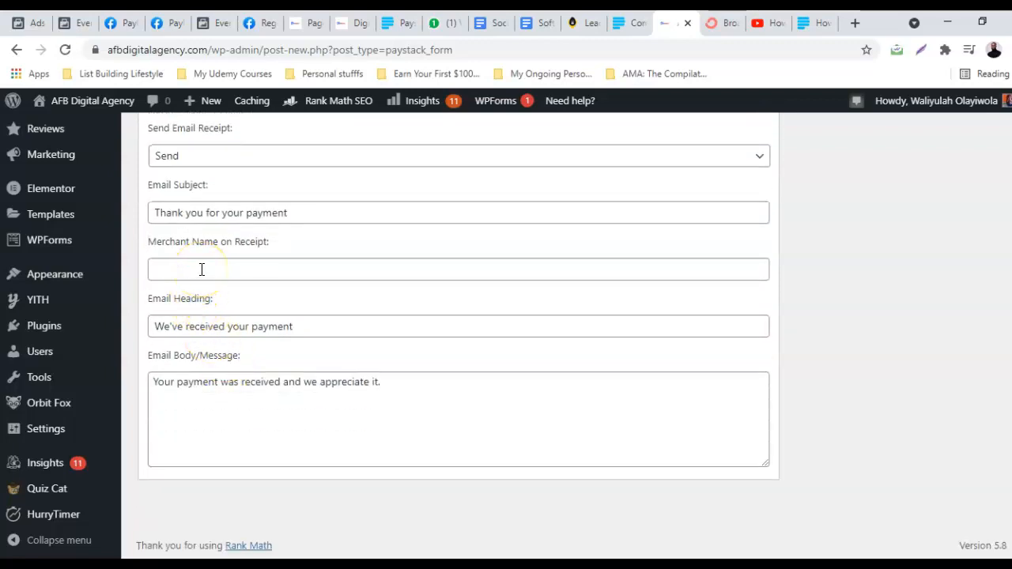
pyautogui.scroll(1, 202, 270)
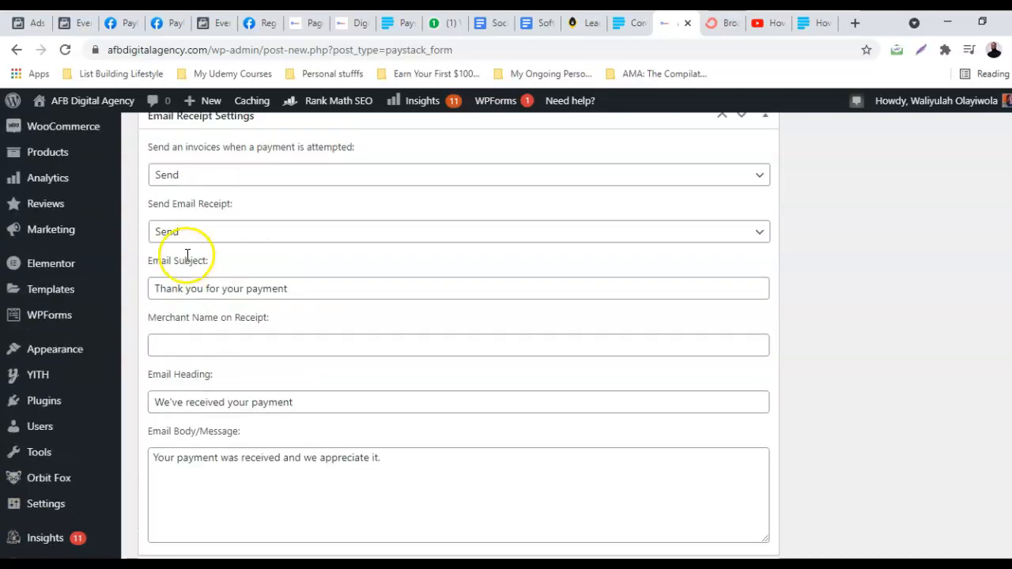
pyautogui.scroll(1, 190, 245)
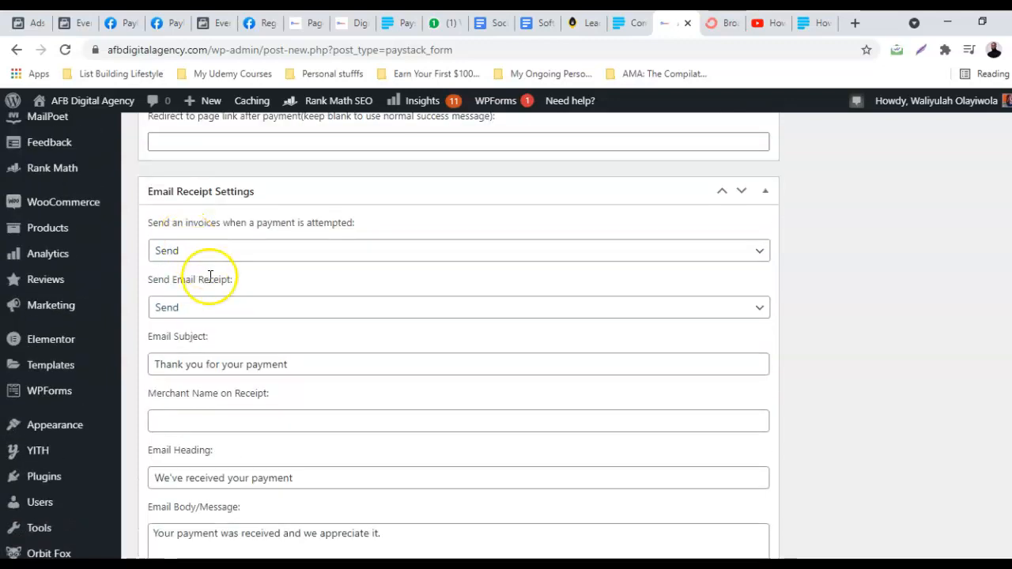
pyautogui.click(253, 308)
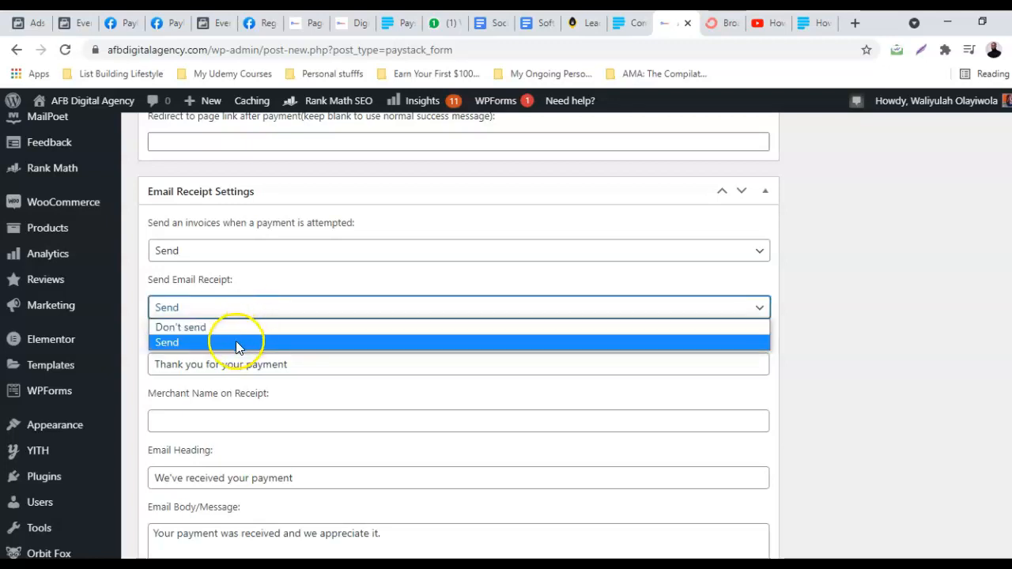
pyautogui.click(256, 287)
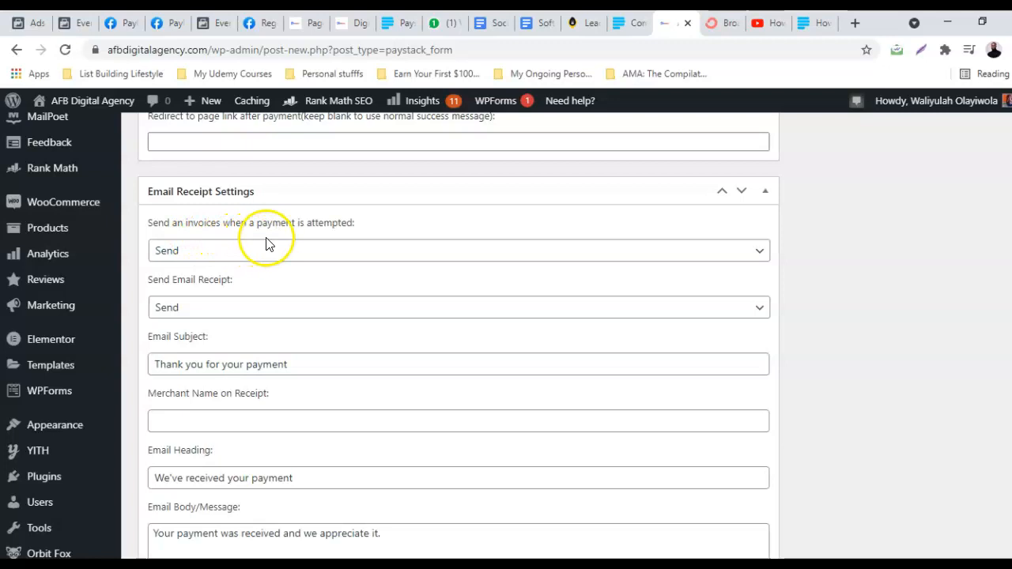
pyautogui.click(350, 258)
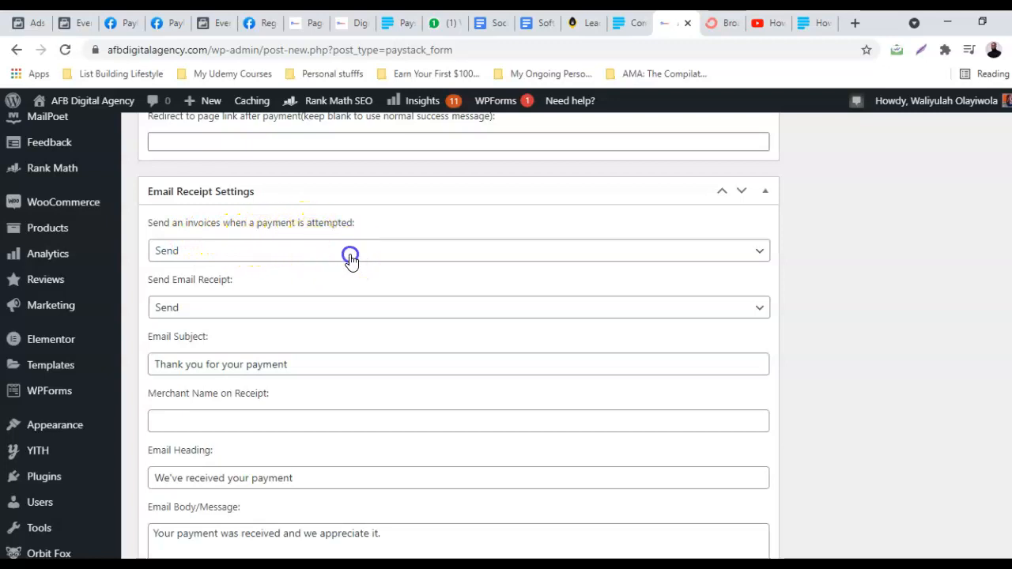
pyautogui.click(275, 270)
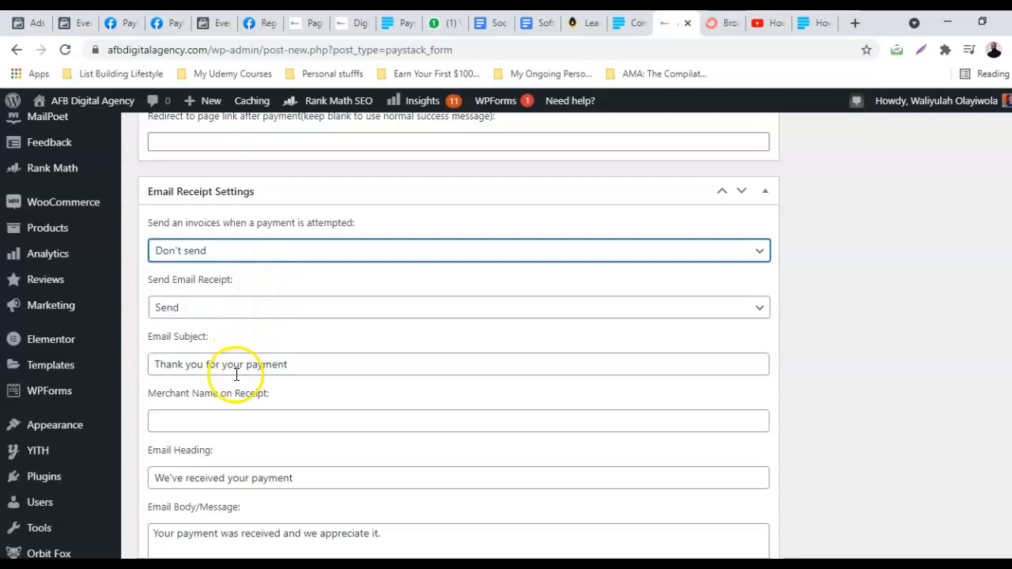
# Check the remaining email receipt fields and publish the Webinar payment form.
pyautogui.scroll(-1, 231, 397)
pyautogui.scroll(-1, 230, 403)
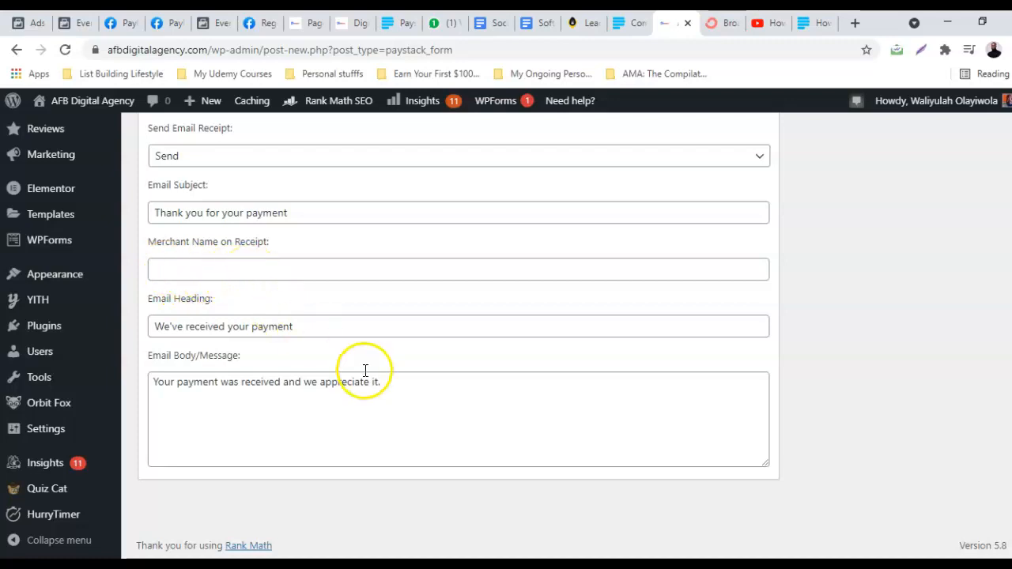
pyautogui.scroll(5, 425, 352)
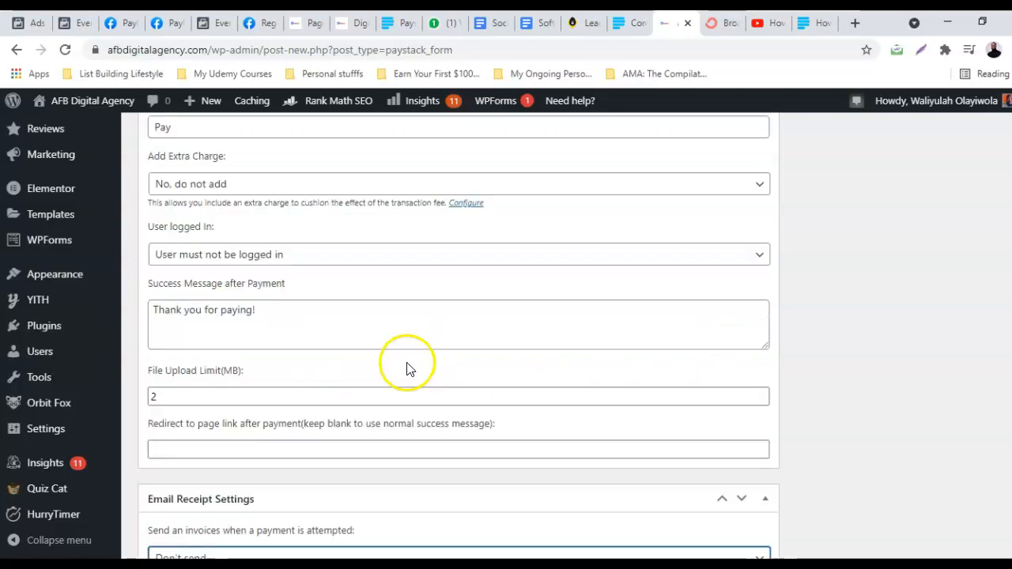
pyautogui.scroll(10, 700, 363)
pyautogui.scroll(2, 701, 364)
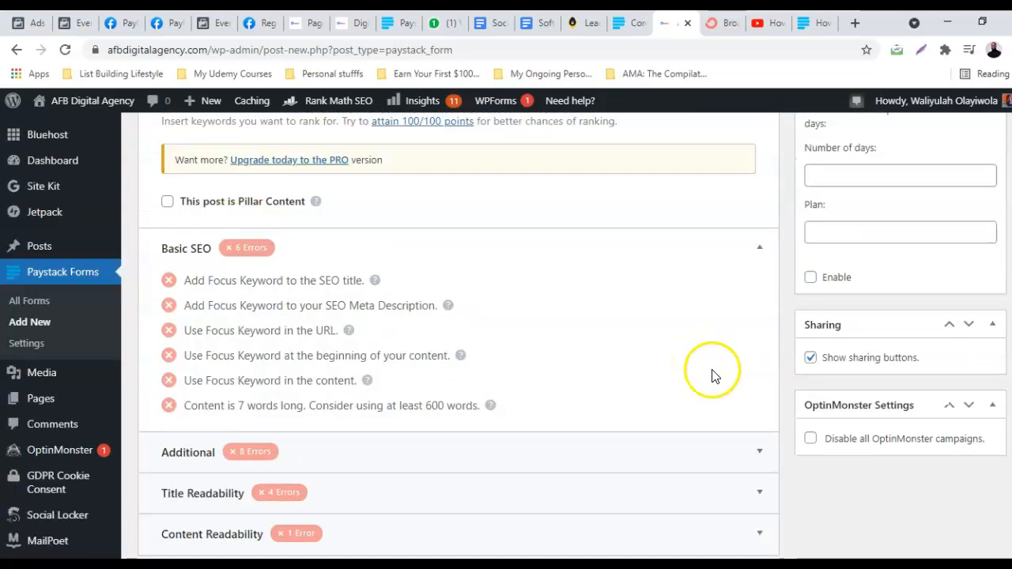
pyautogui.scroll(6, 707, 369)
pyautogui.scroll(5, 806, 344)
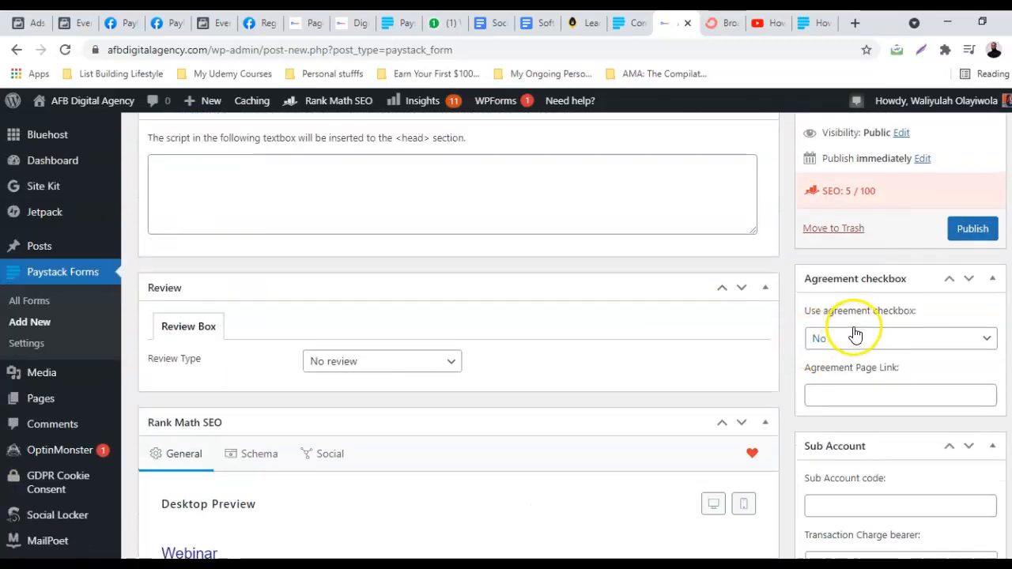
pyautogui.click(992, 380)
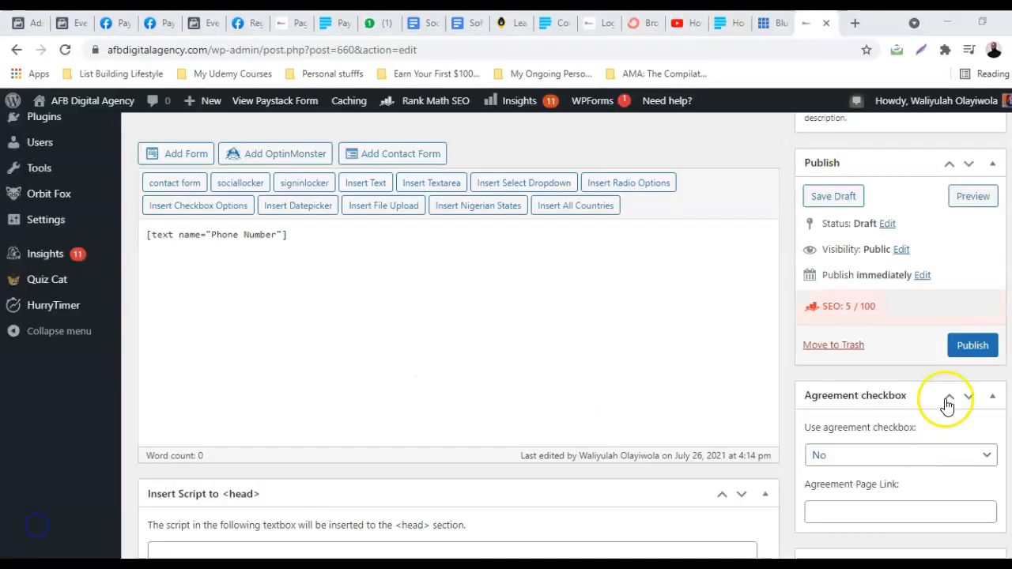
pyautogui.click(973, 344)
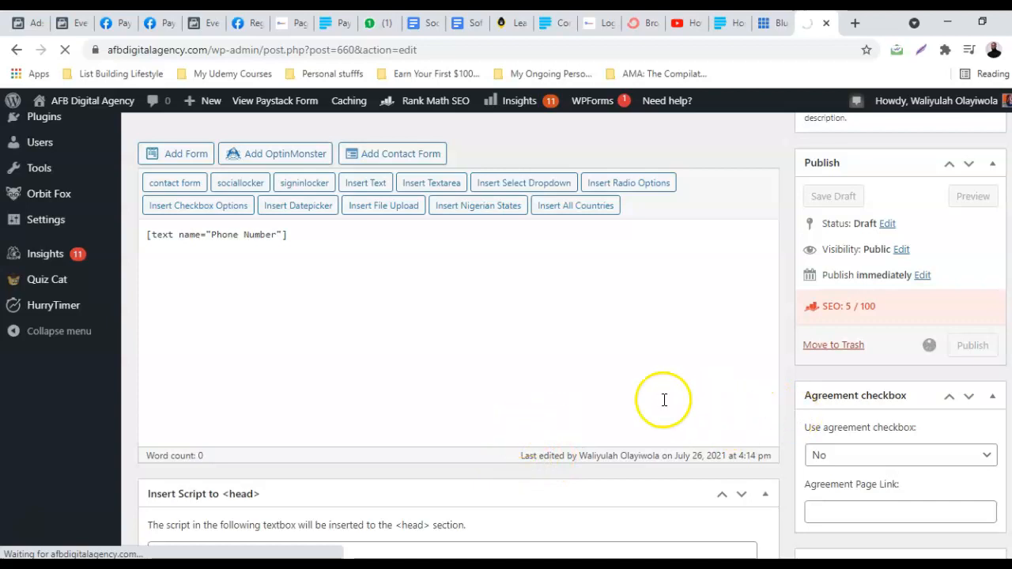
# Copy the shortcode [pff-paystack id="660"] of the published Webinar form.
pyautogui.scroll(3, 529, 370)
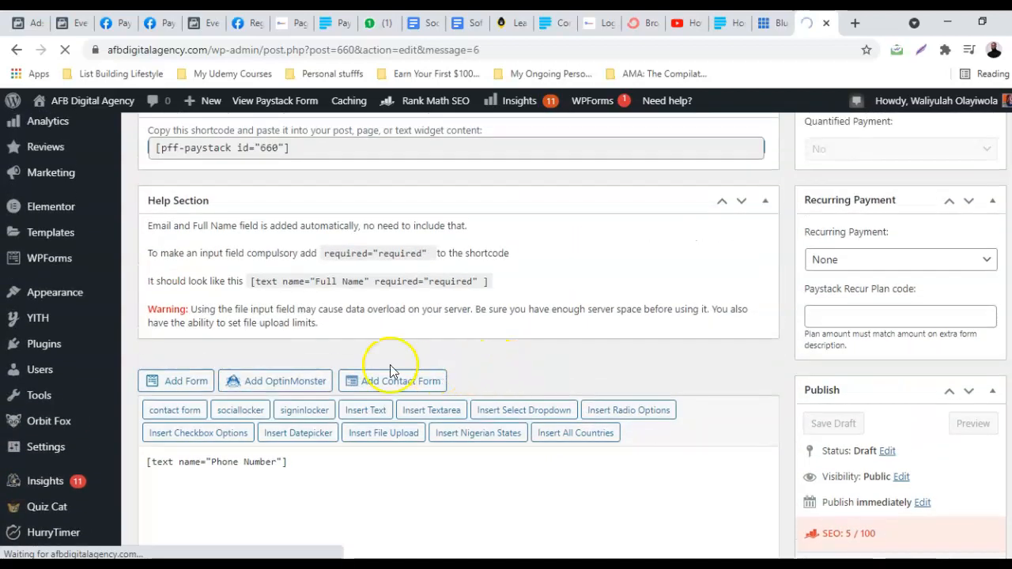
pyautogui.scroll(2, 269, 261)
pyautogui.click(300, 299)
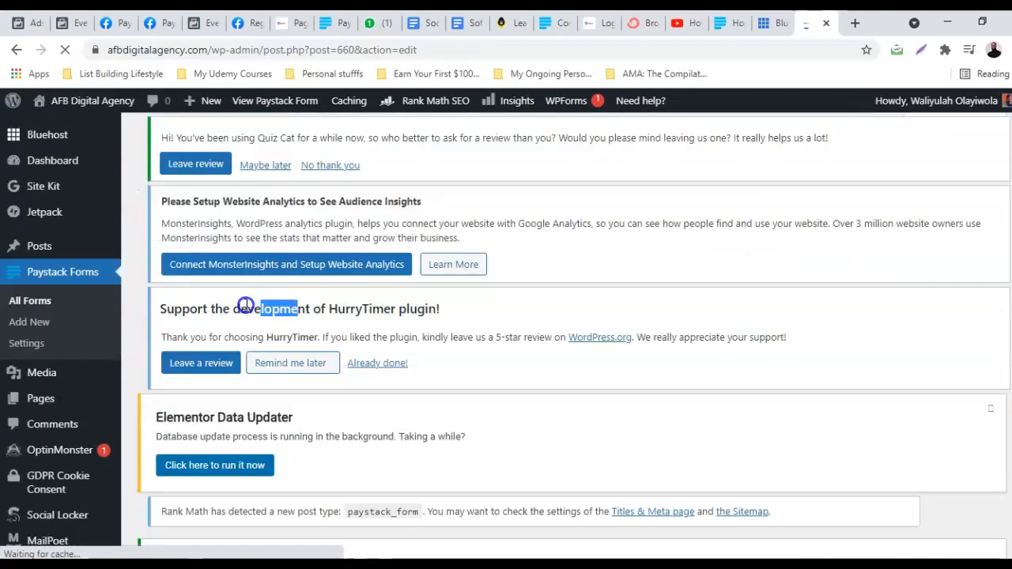
pyautogui.scroll(-1, 316, 419)
pyautogui.scroll(2, 309, 444)
pyautogui.scroll(-4, 309, 444)
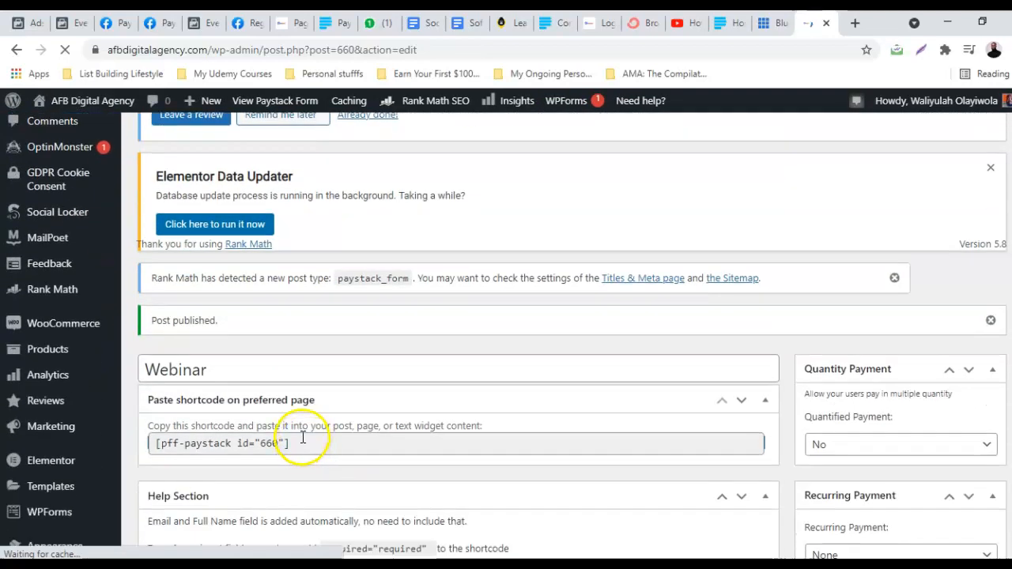
pyautogui.click(299, 444)
pyautogui.hotkey('ctrl', 'c')
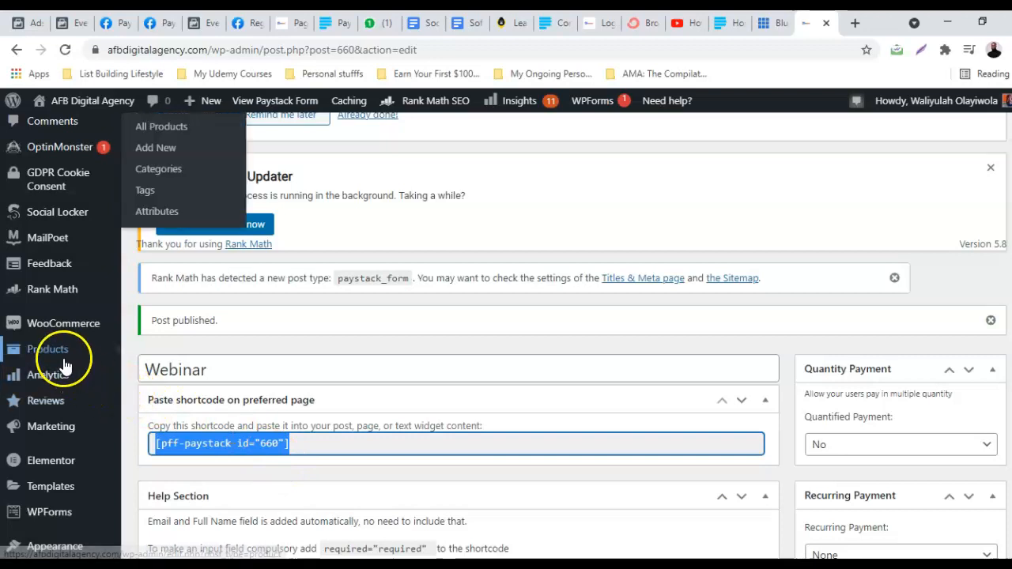
# Add a new page to the site and title it "Webinar Payment Page".
pyautogui.scroll(3, 48, 348)
pyautogui.moveTo(39, 324)
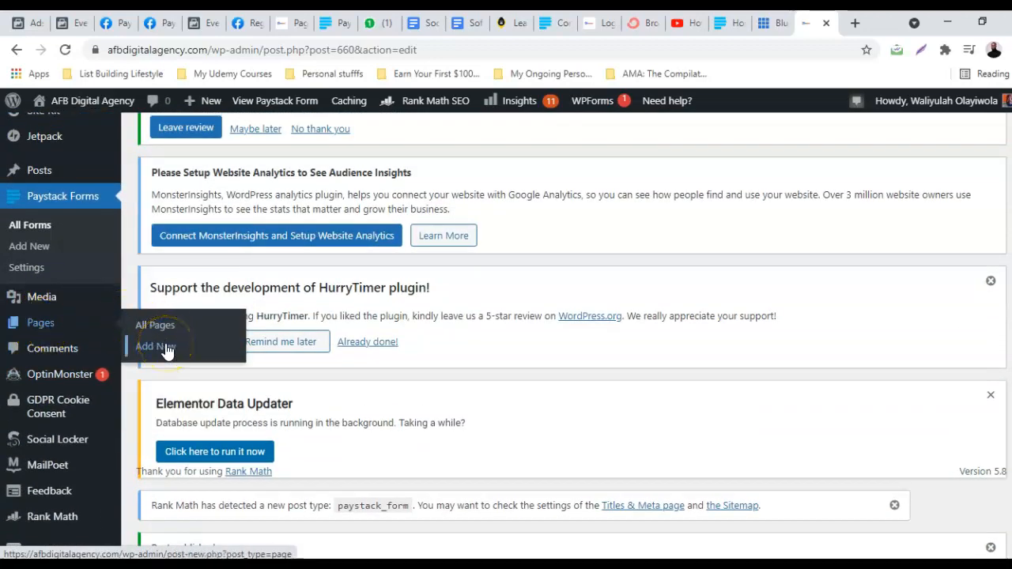
pyautogui.scroll(-4, 305, 430)
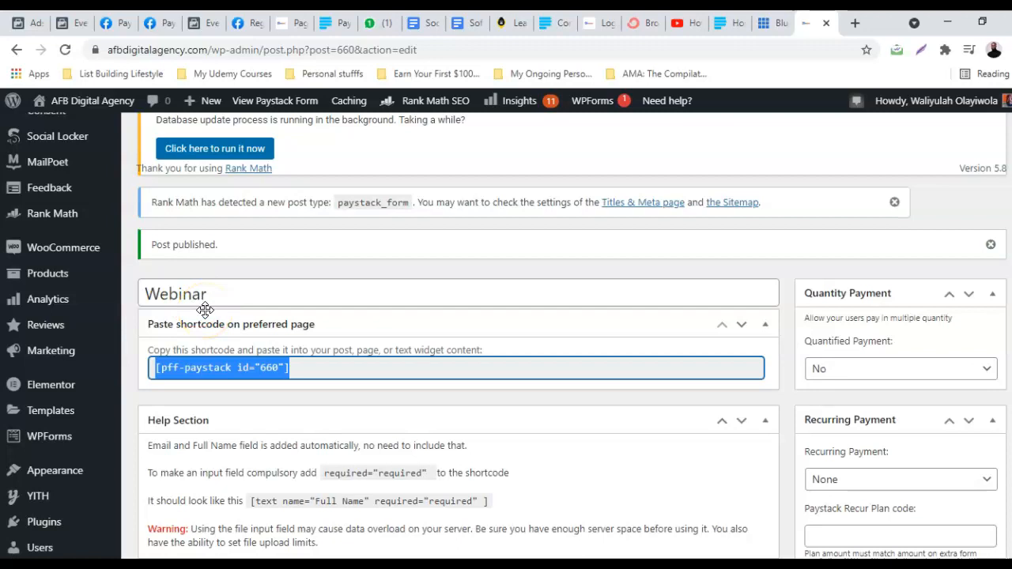
pyautogui.moveTo(37, 298)
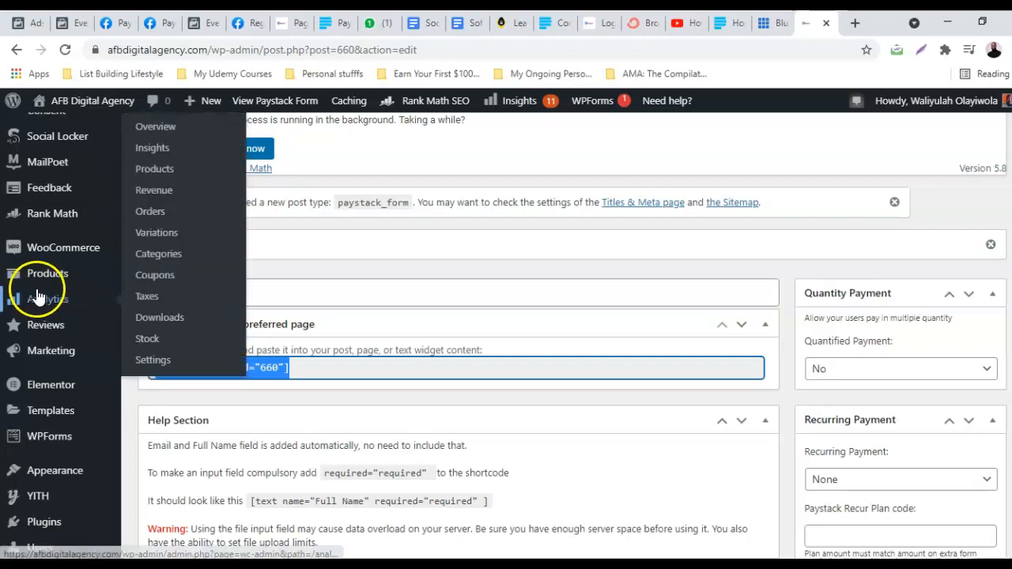
pyautogui.scroll(5, 49, 297)
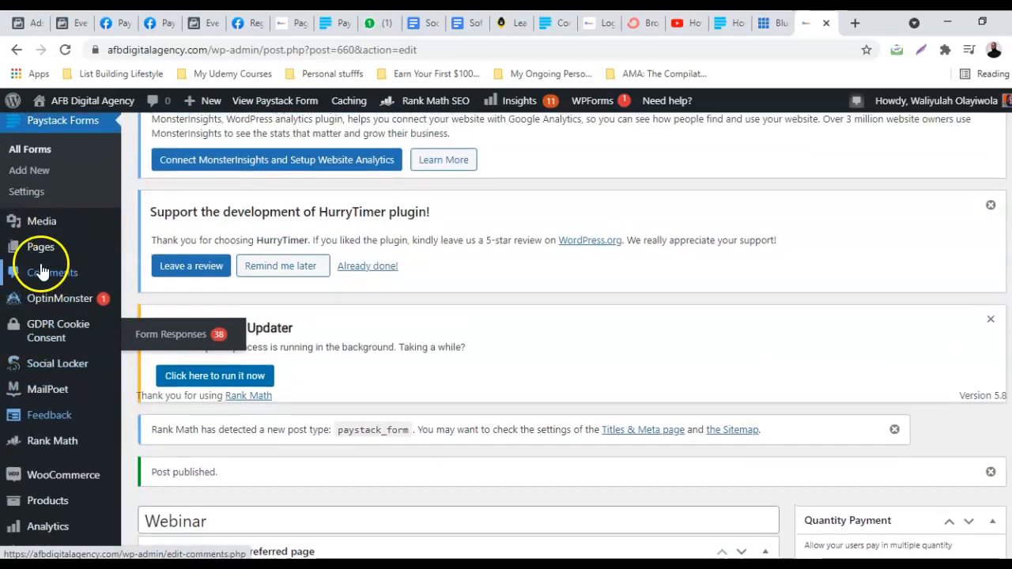
pyautogui.moveTo(43, 252)
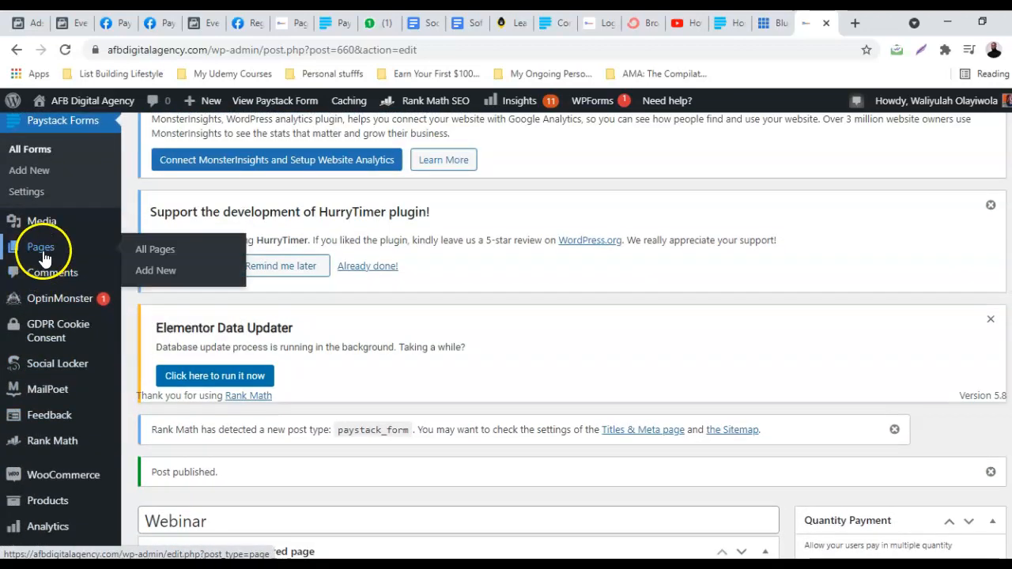
pyautogui.click(149, 277)
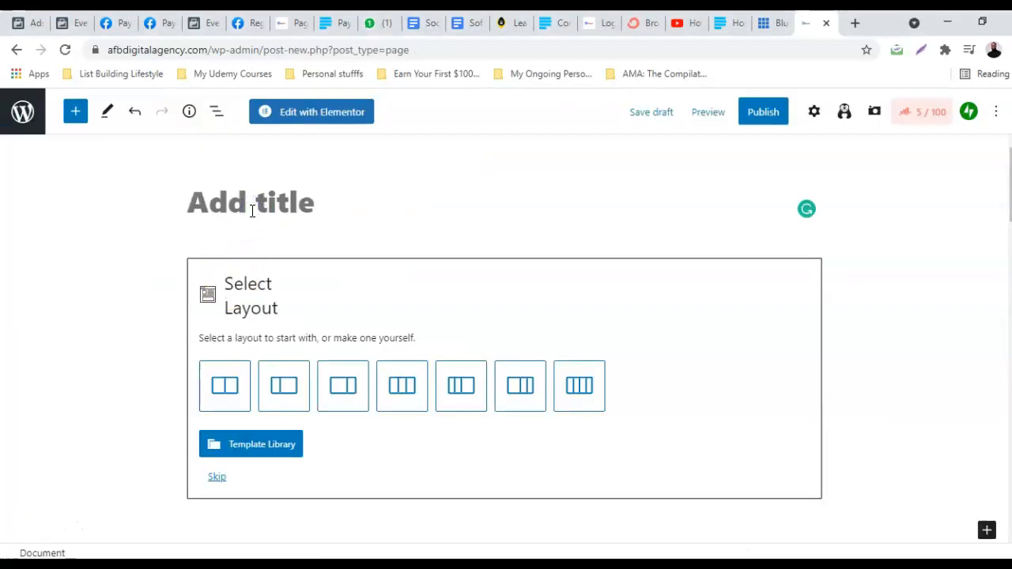
pyautogui.write('Webi')
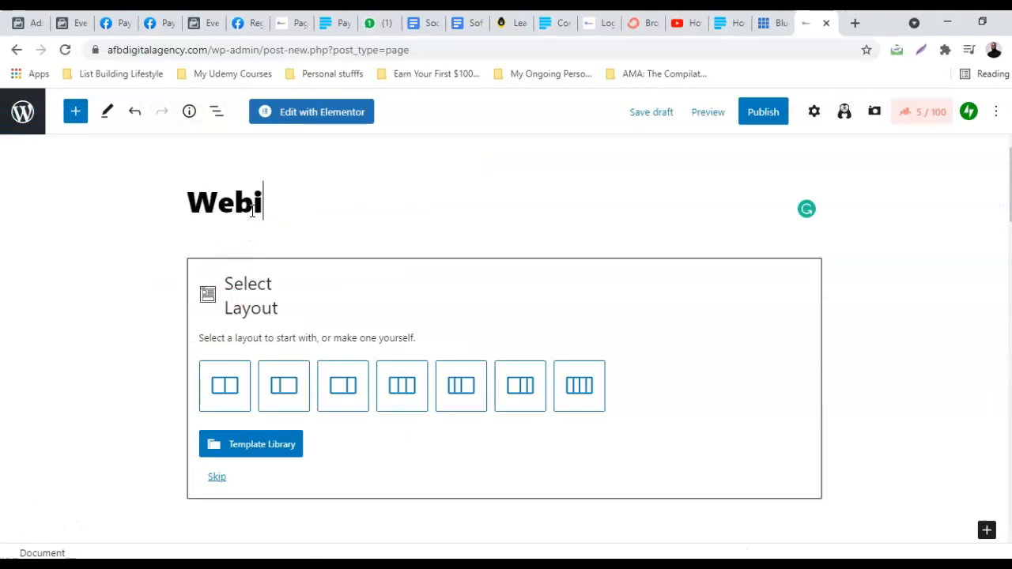
pyautogui.write('nar Payment')
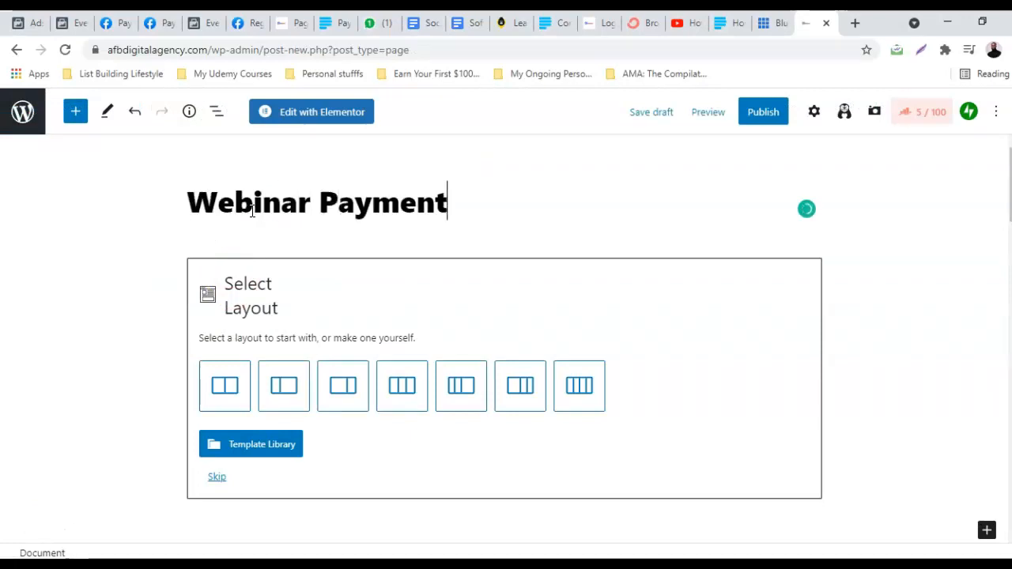
pyautogui.write(' Pa')
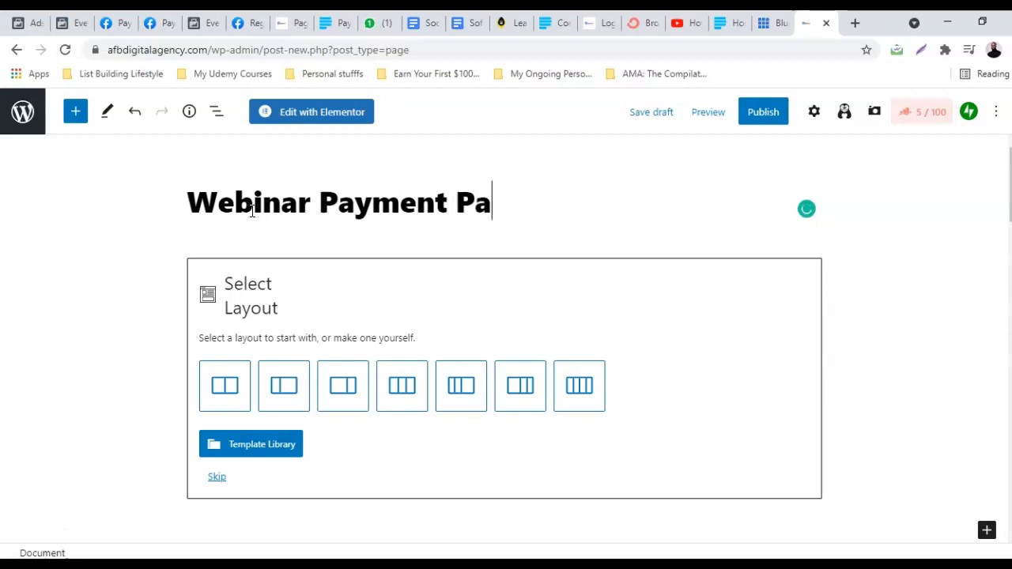
pyautogui.write('ge')
# Skip the layout choice, paste the [pff-paystack id="660"] shortcode as the page content, and publish the page.
pyautogui.click(215, 477)
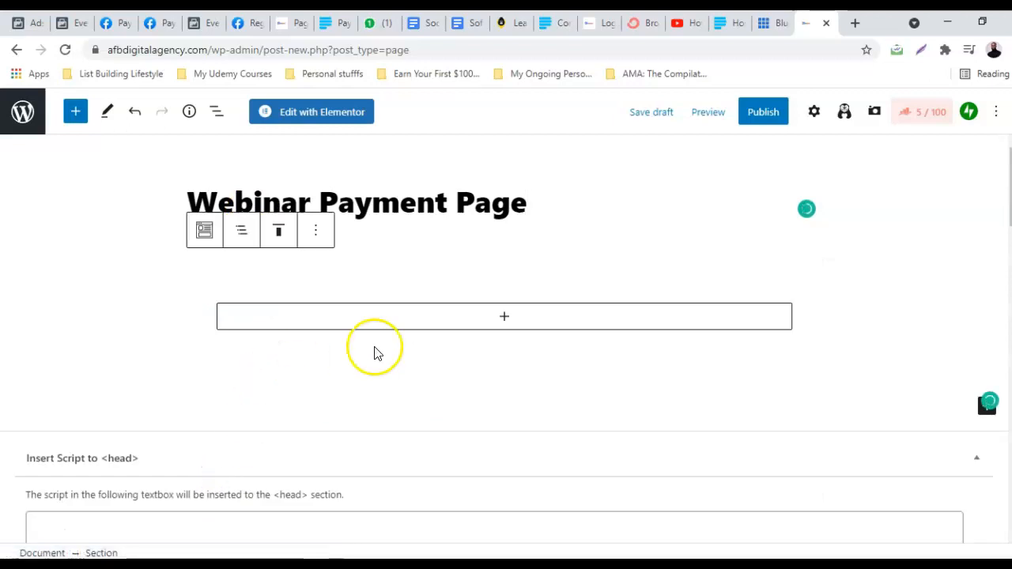
pyautogui.click(509, 314)
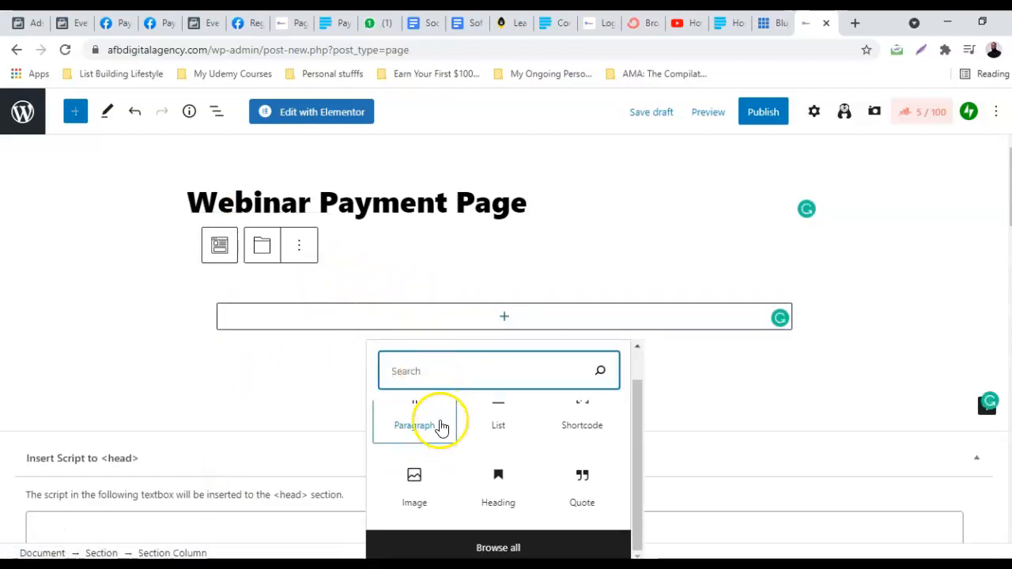
pyautogui.click(429, 449)
pyautogui.click(244, 326)
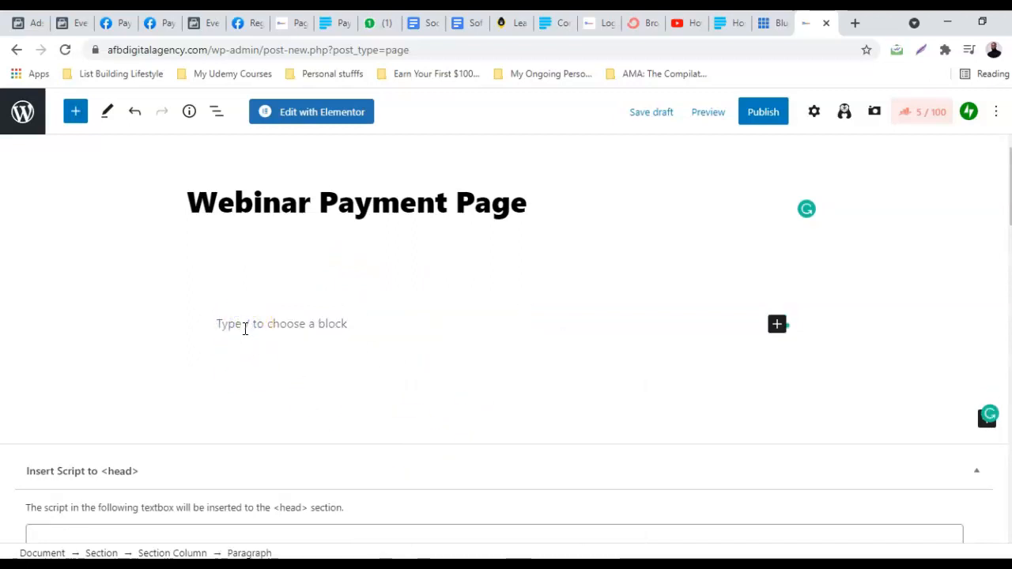
pyautogui.hotkey('ctrl', 'v')
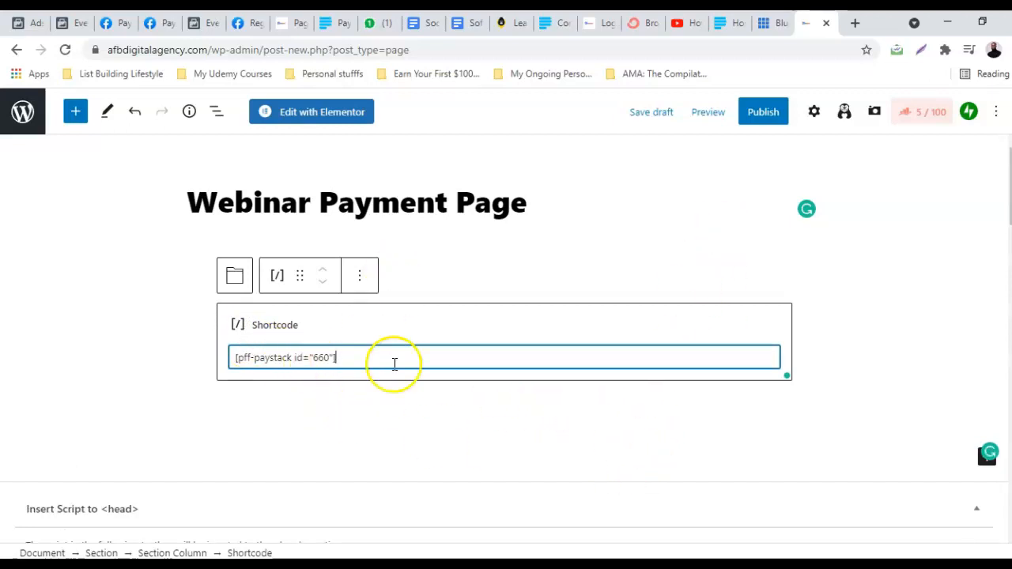
pyautogui.click(763, 113)
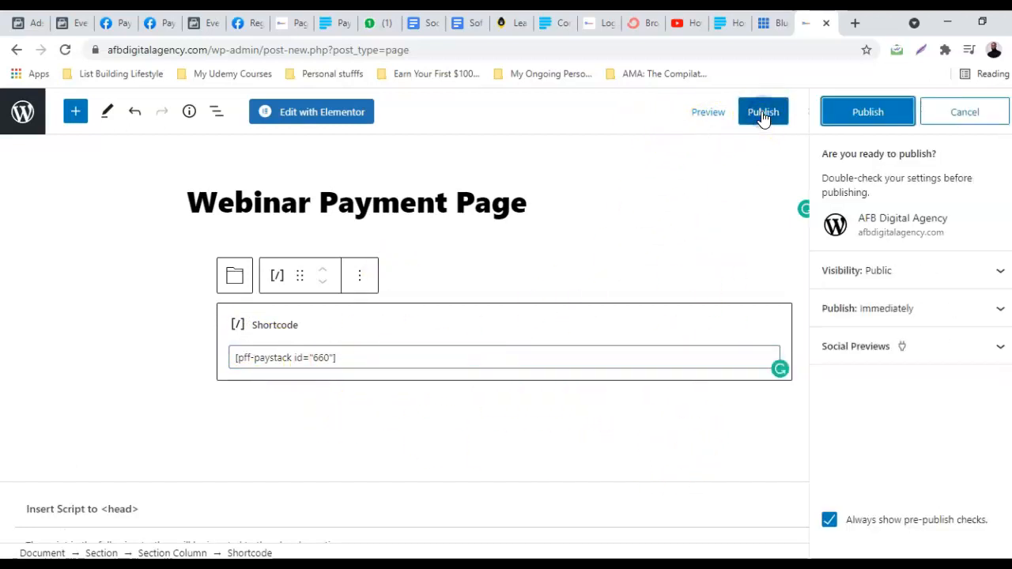
pyautogui.click(874, 114)
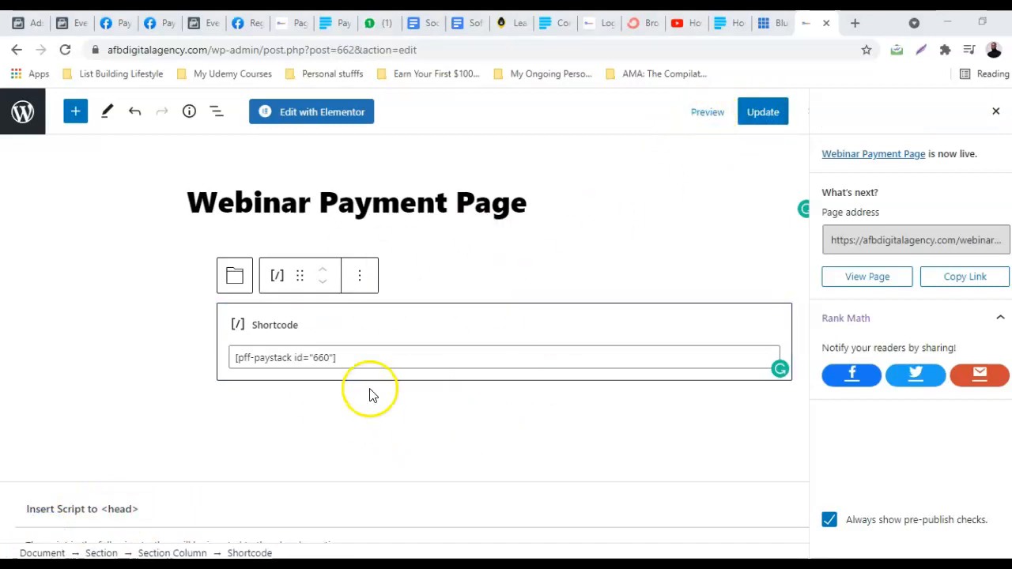
# Leave the editor for the list of all pages and look through it for the Webinar Payment Page.
pyautogui.click(22, 113)
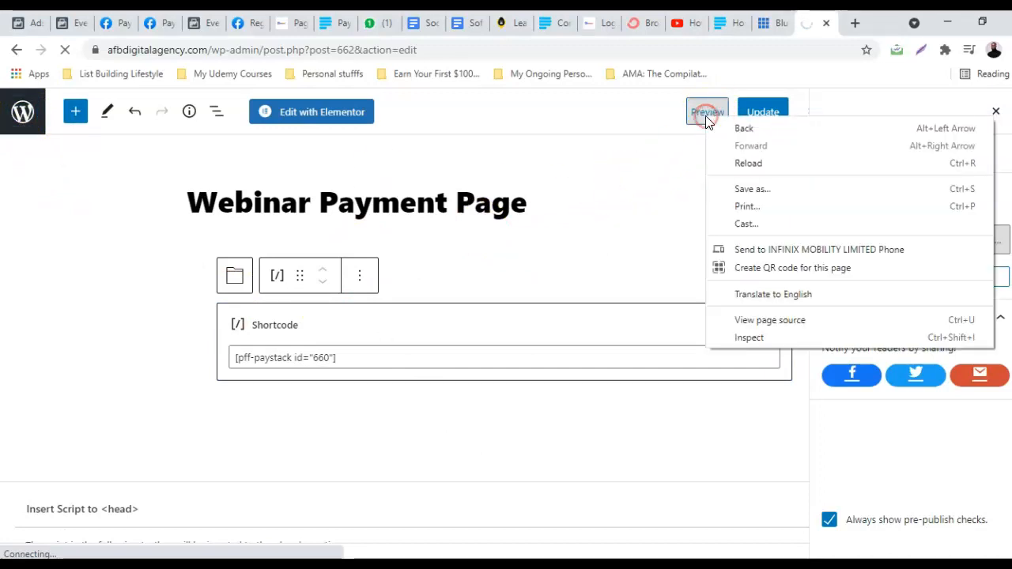
pyautogui.click(747, 162)
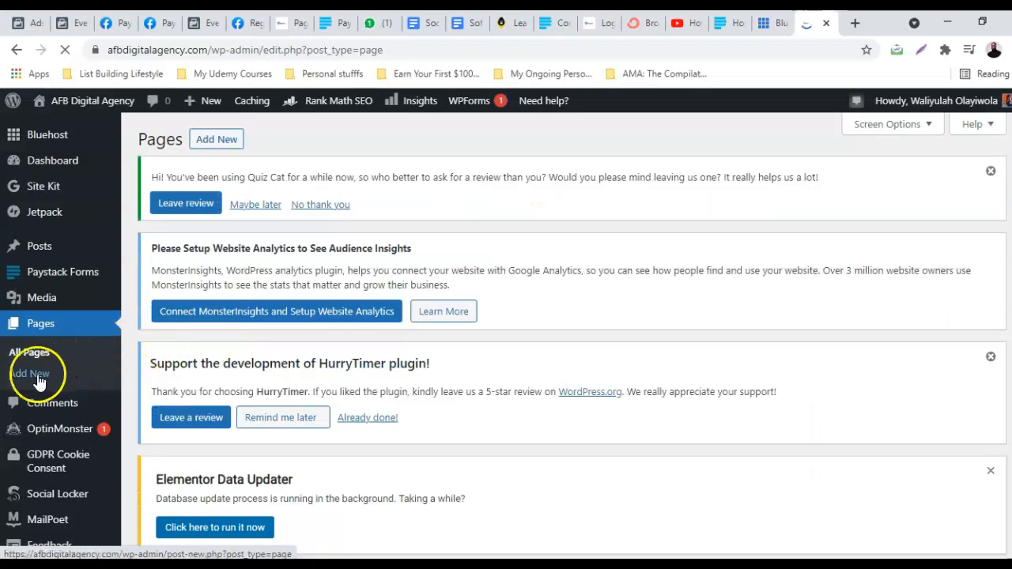
pyautogui.click(28, 359)
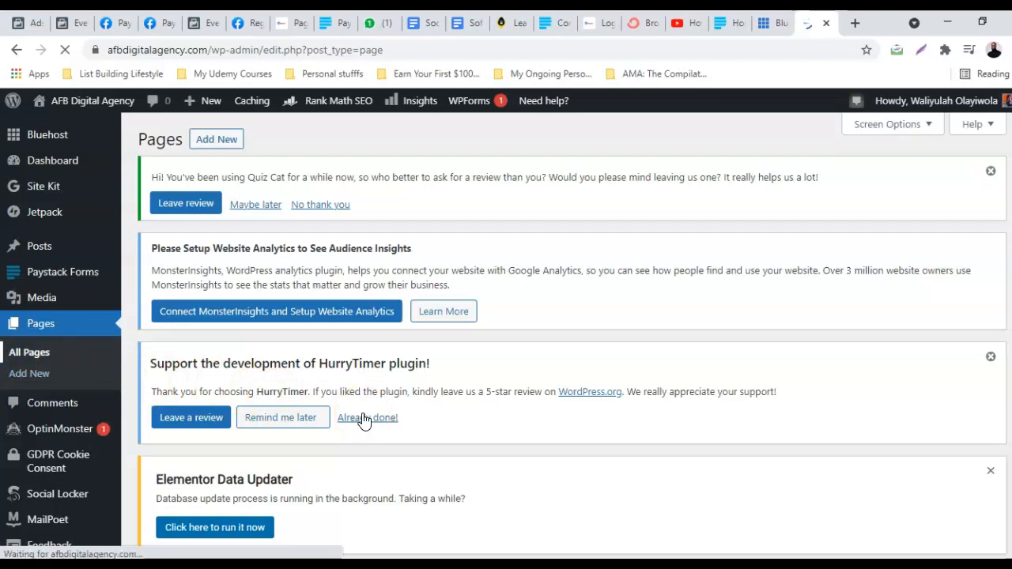
pyautogui.scroll(-6, 364, 419)
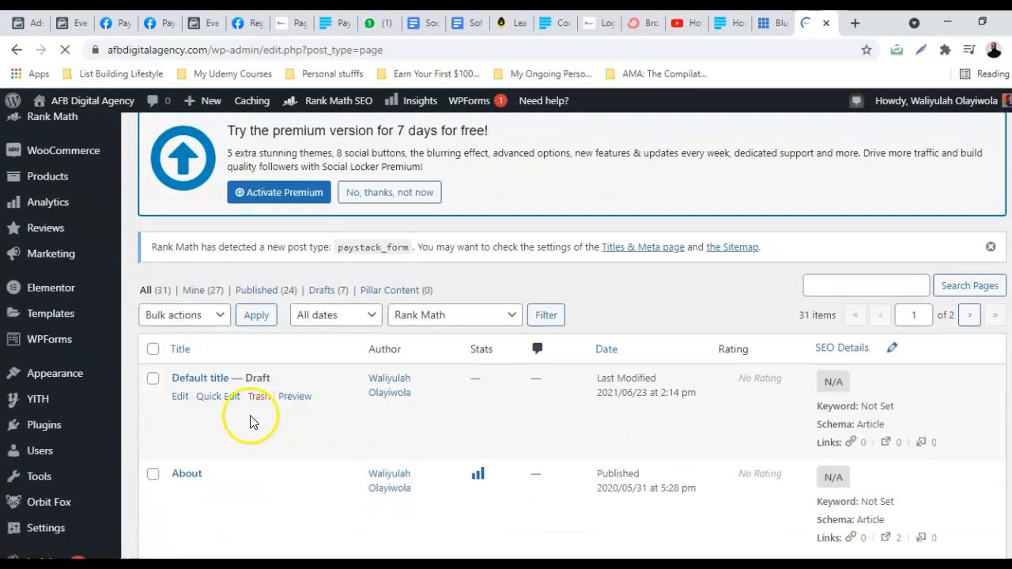
pyautogui.scroll(-5, 250, 421)
pyautogui.scroll(-8, 217, 419)
pyautogui.scroll(-4, 218, 423)
pyautogui.scroll(-6, 218, 425)
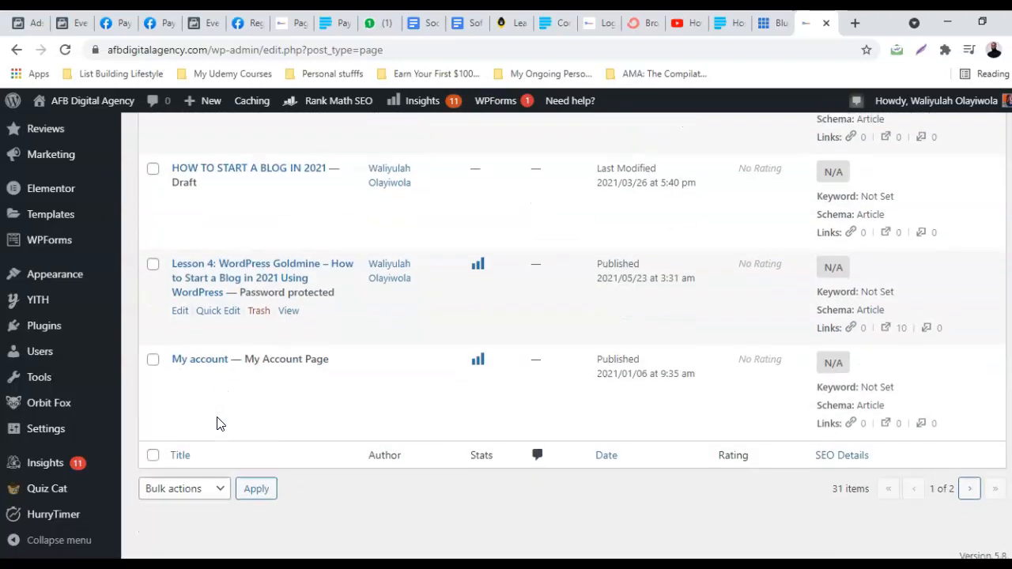
pyautogui.scroll(15, 220, 425)
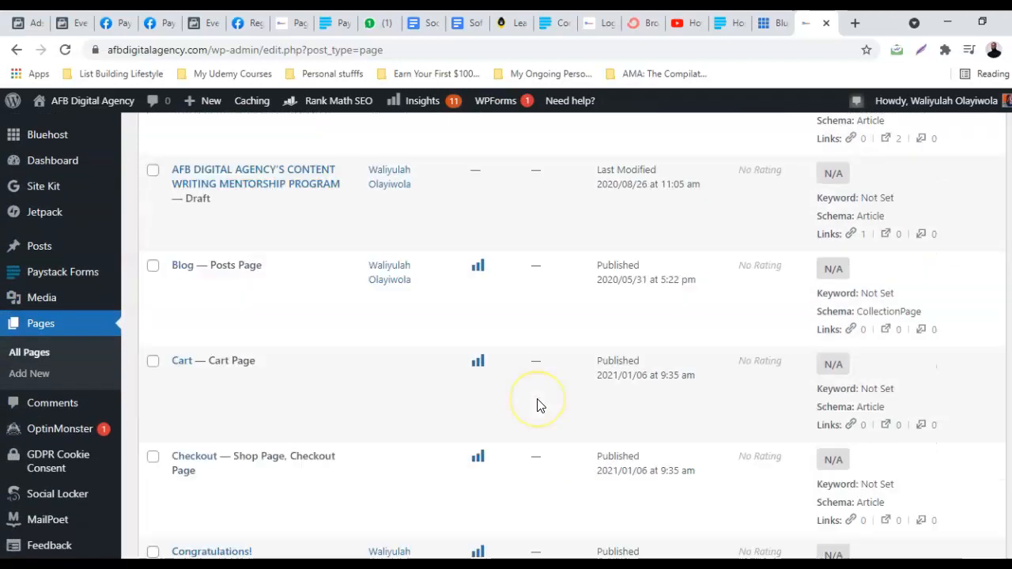
pyautogui.scroll(10, 537, 405)
pyautogui.scroll(-3, 877, 492)
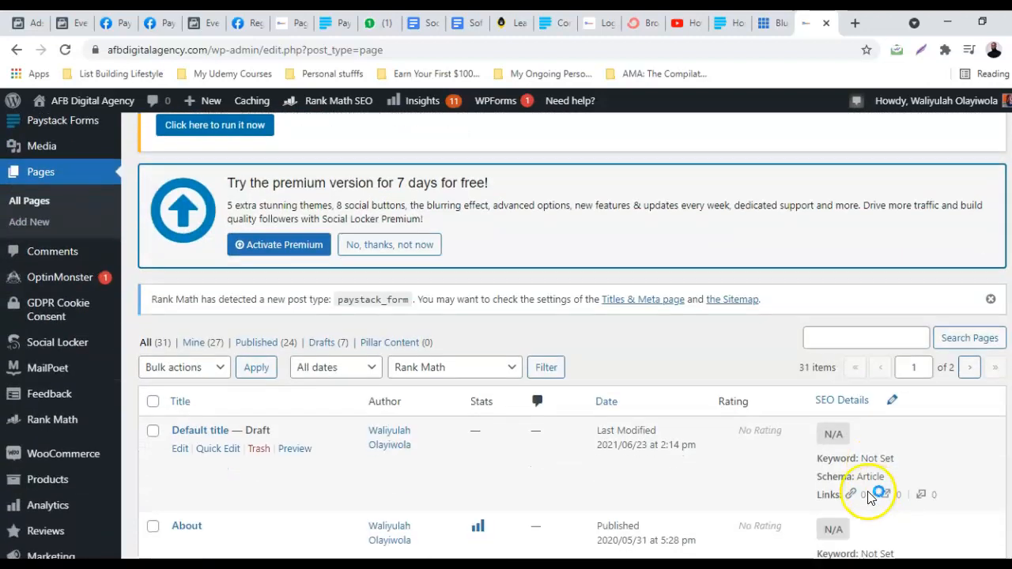
# Search the site's pages for "webinar".
pyautogui.click(877, 341)
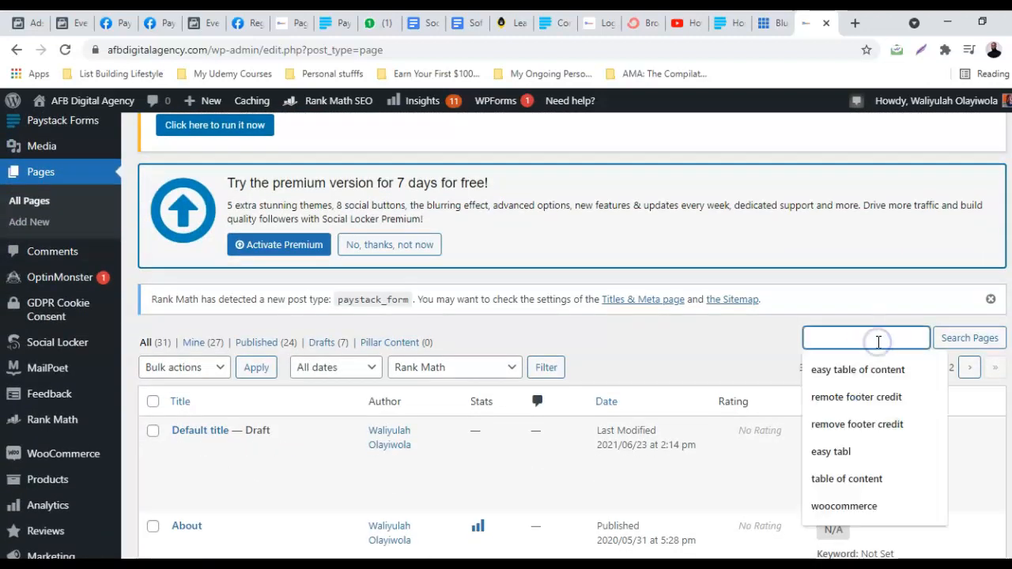
pyautogui.write('webinar')
pyautogui.press('Return')
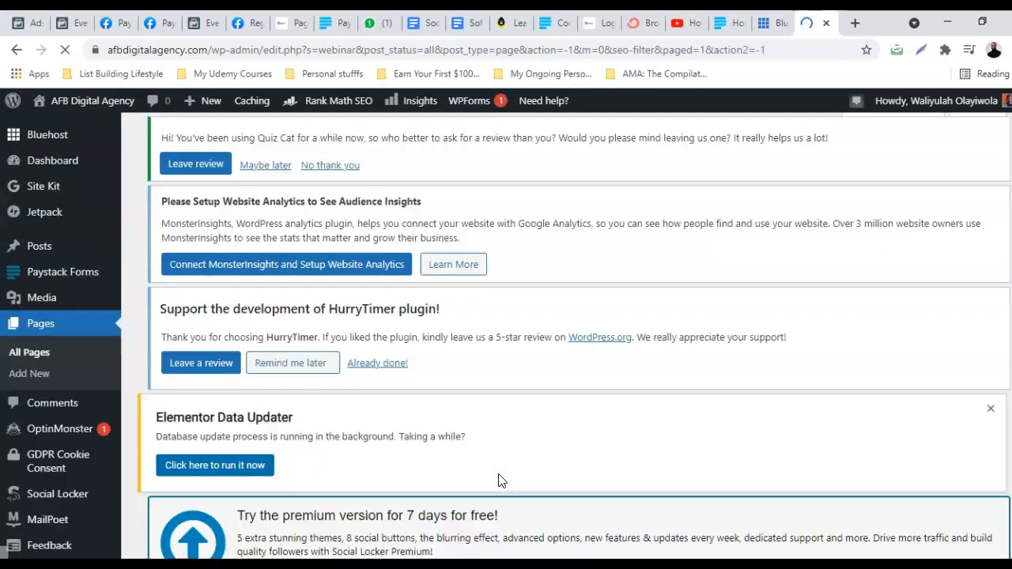
pyautogui.scroll(-2, 497, 486)
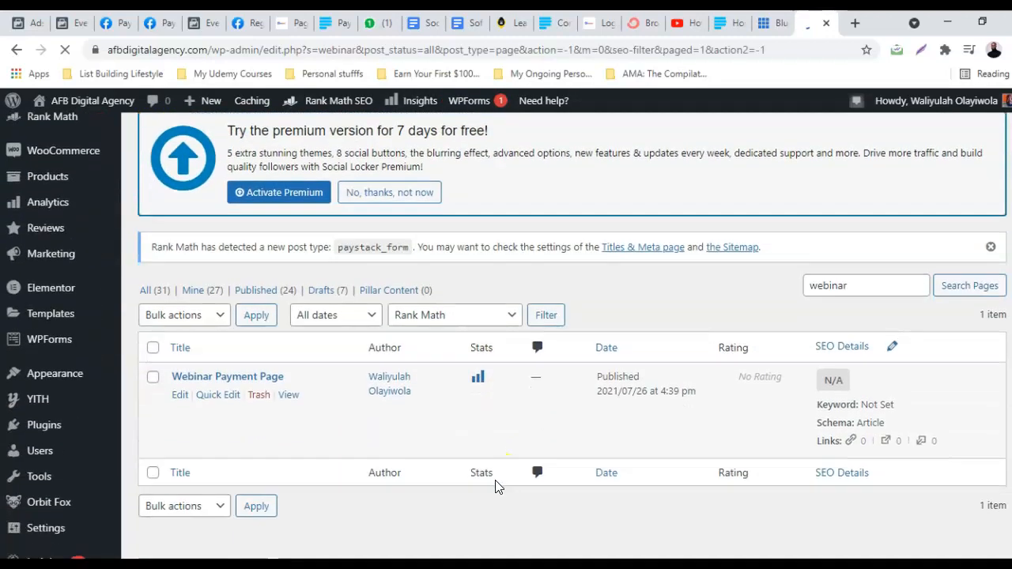
# Open the live view of the Webinar Payment Page in a separate tab and look over its payment form.
pyautogui.rightClick(290, 398)
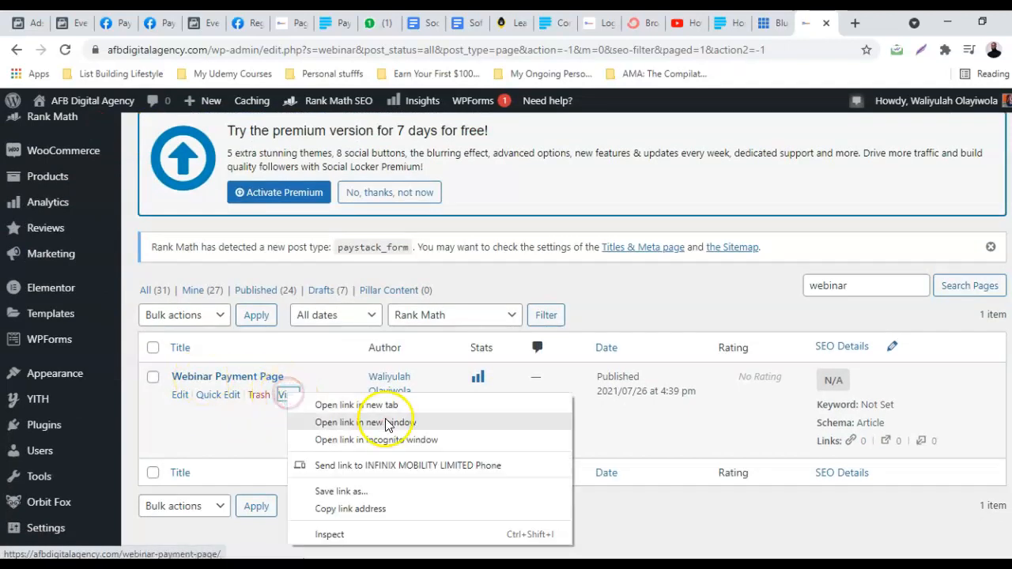
pyautogui.click(327, 404)
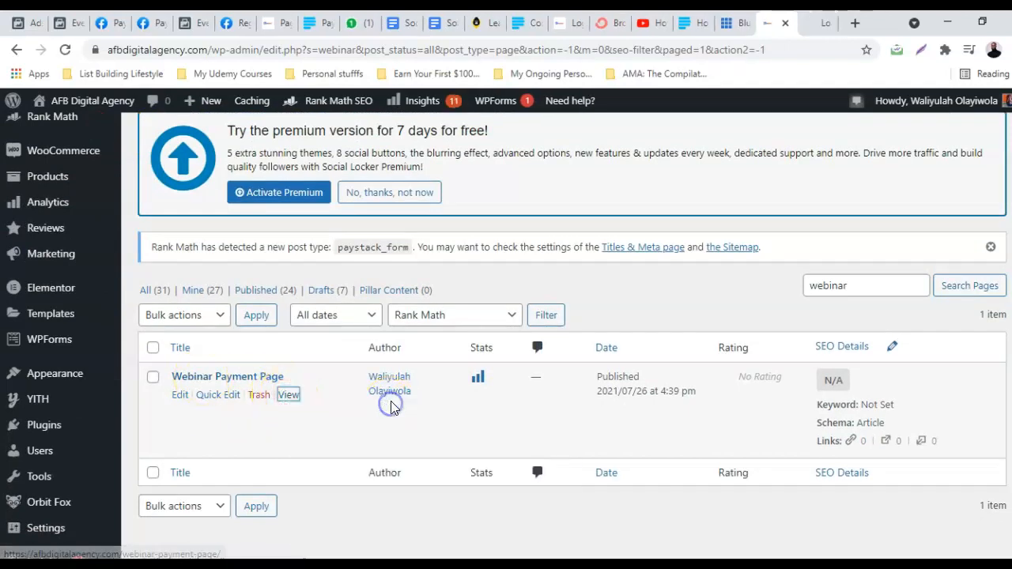
pyautogui.click(815, 23)
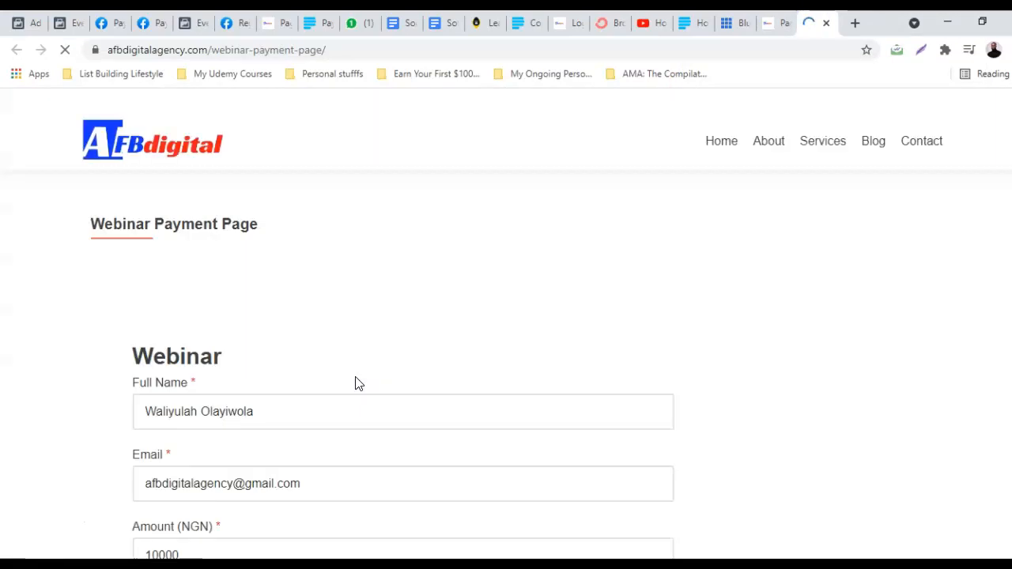
pyautogui.scroll(-3, 474, 388)
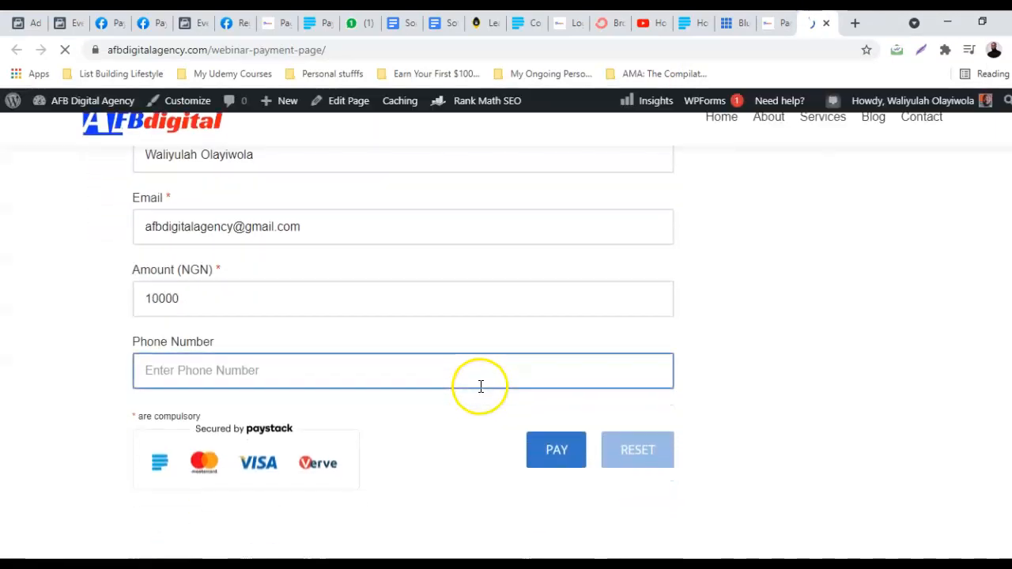
pyautogui.scroll(2, 480, 393)
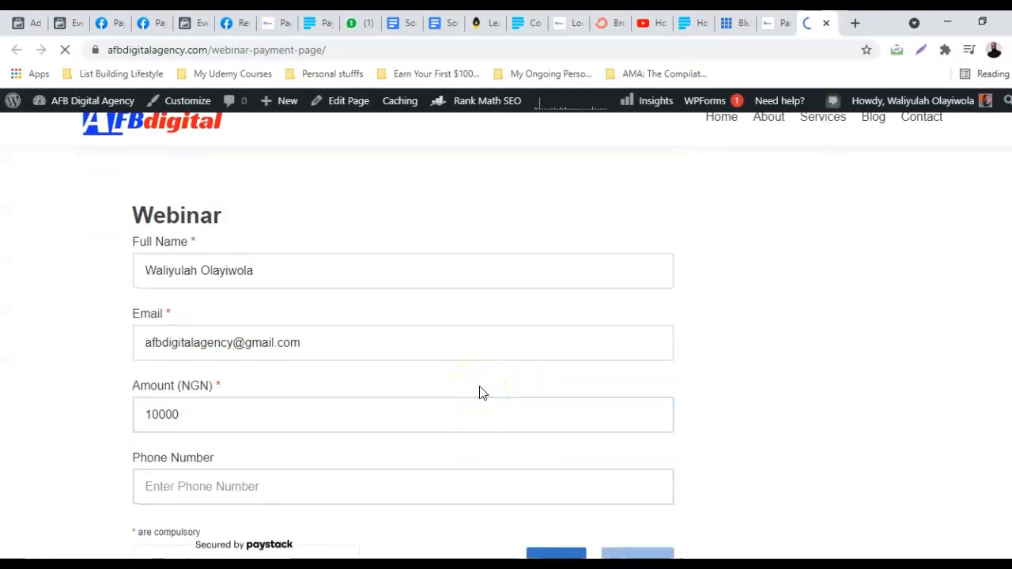
pyautogui.scroll(1, 480, 393)
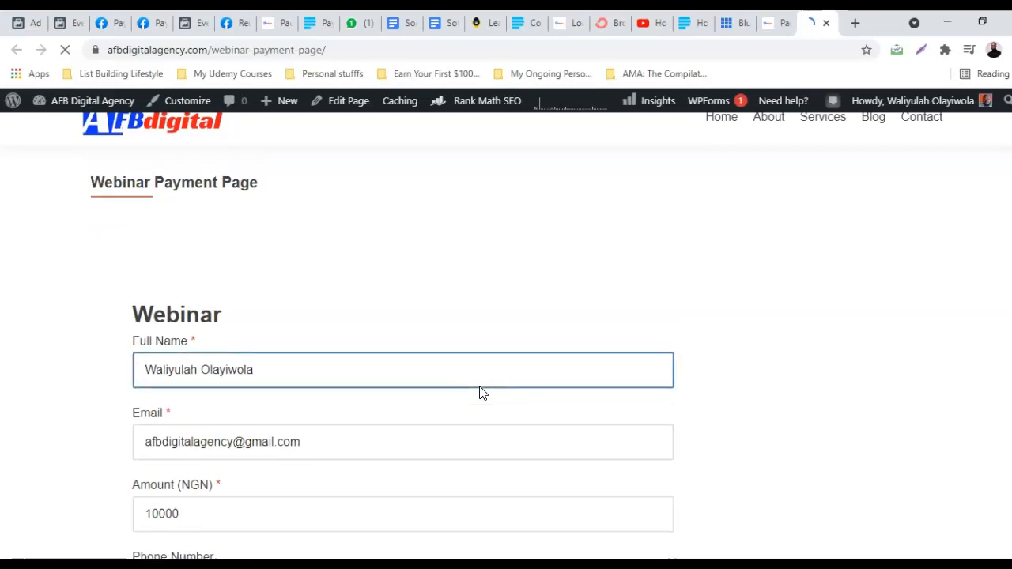
# Examine the Webinar form's name, email, amount and phone number fields and the payment options beneath them.
pyautogui.click(210, 441)
pyautogui.click(214, 366)
pyautogui.click(170, 451)
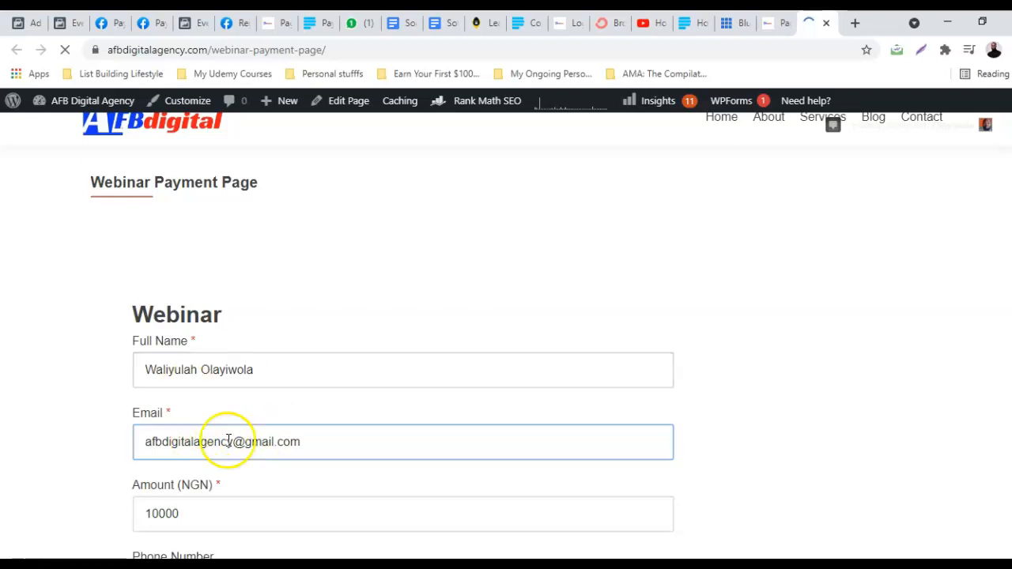
pyautogui.click(238, 475)
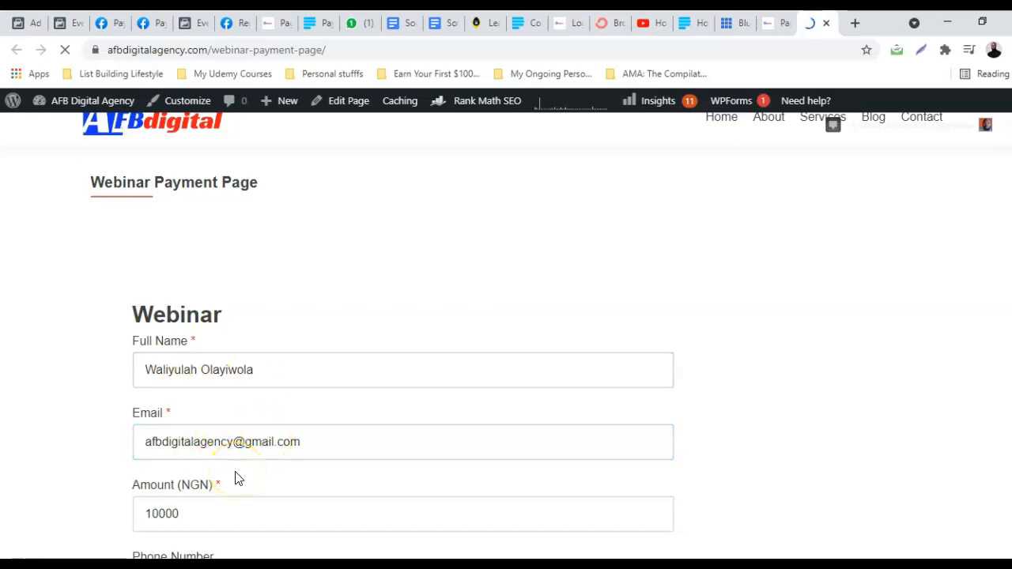
pyautogui.scroll(-2, 235, 478)
pyautogui.scroll(-2, 234, 478)
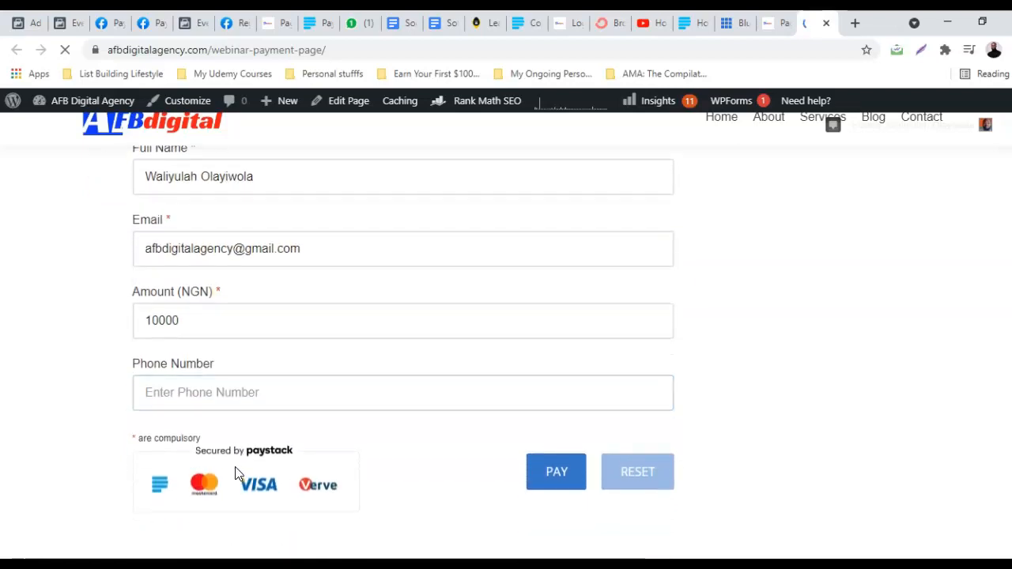
pyautogui.click(179, 326)
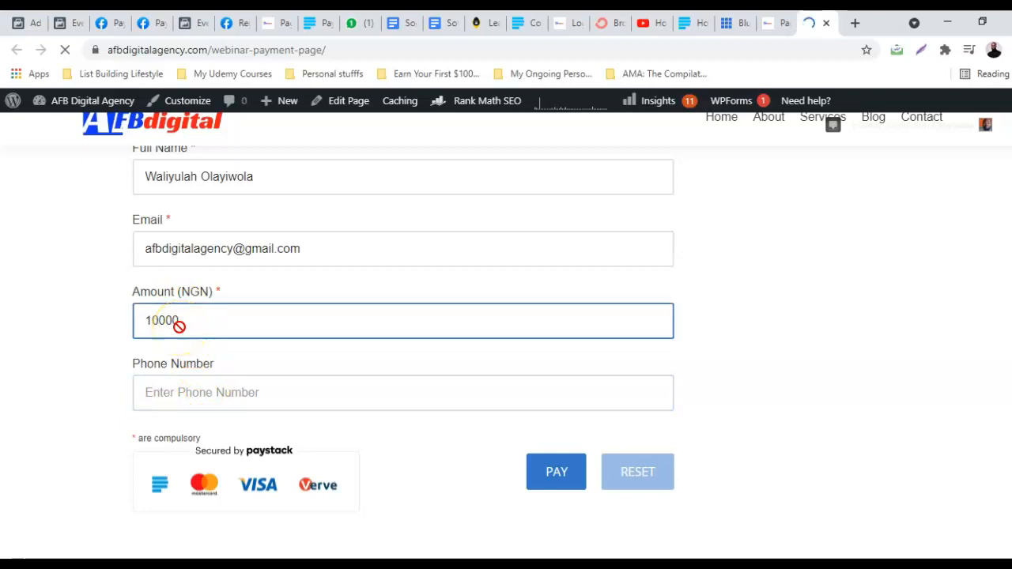
pyautogui.click(188, 388)
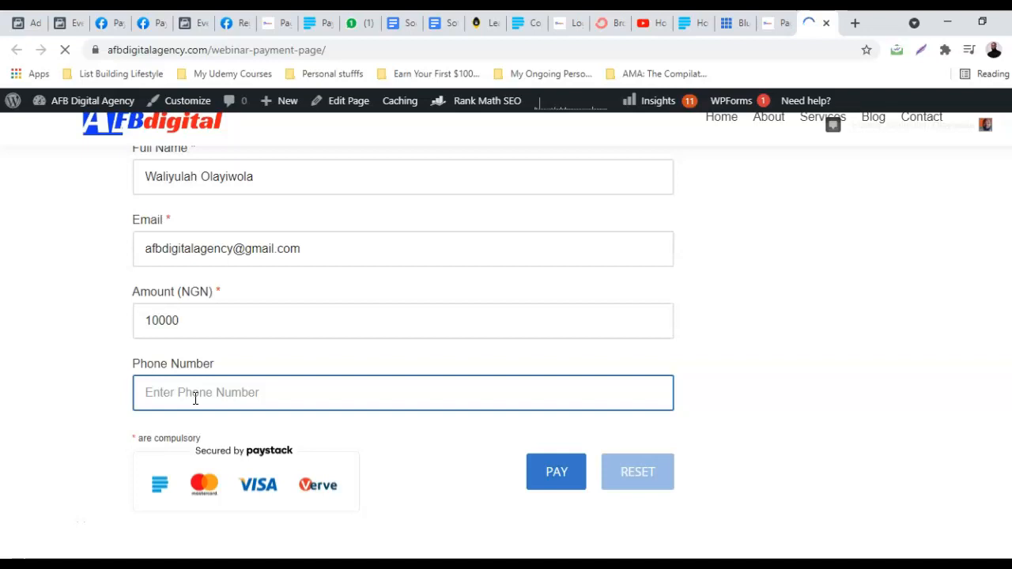
pyautogui.click(194, 398)
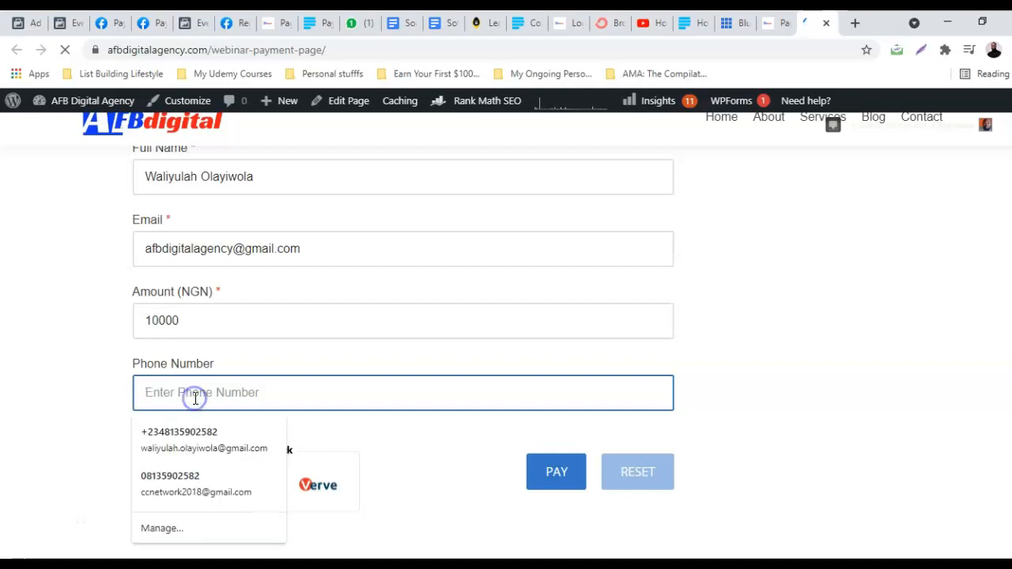
pyautogui.click(425, 453)
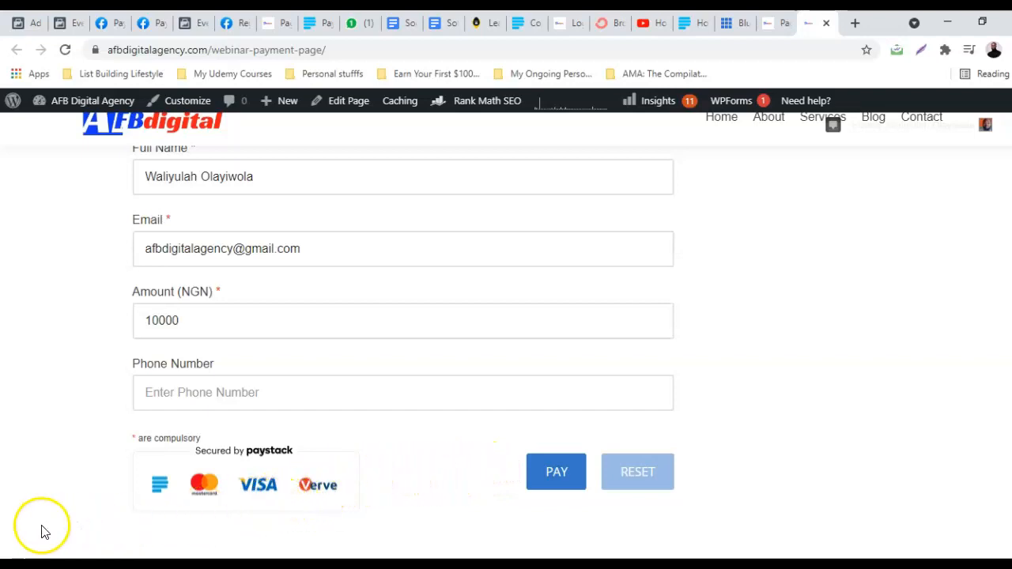
pyautogui.click(651, 394)
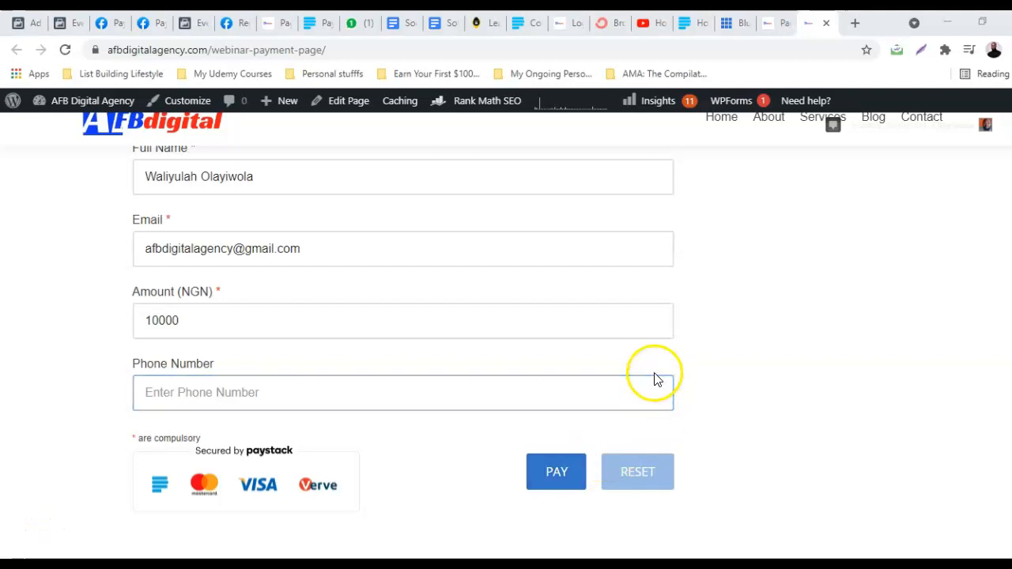
# Close the leftover WordPress login page and return to the live Webinar Payment Page.
pyautogui.click(559, 23)
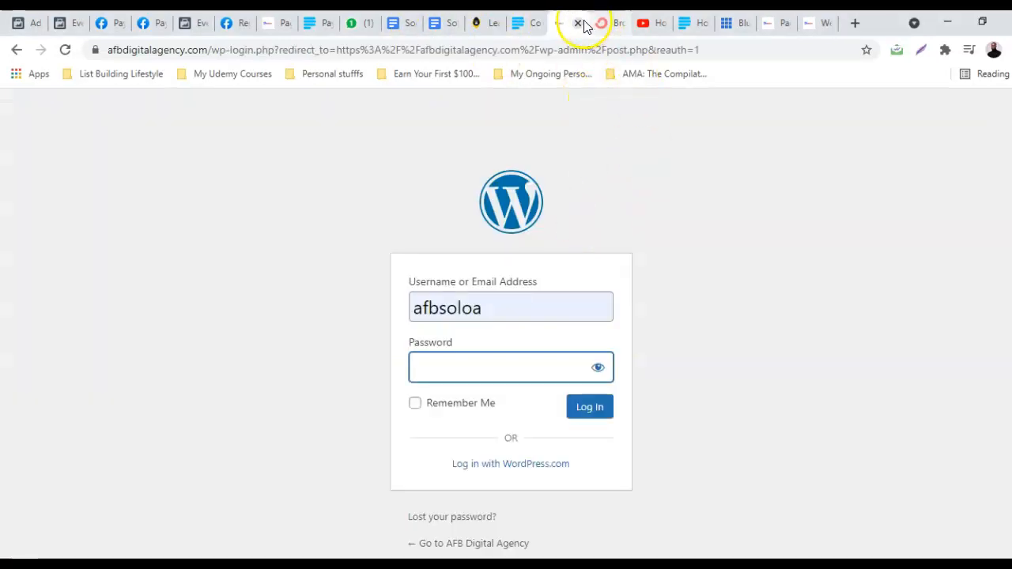
pyautogui.click(576, 23)
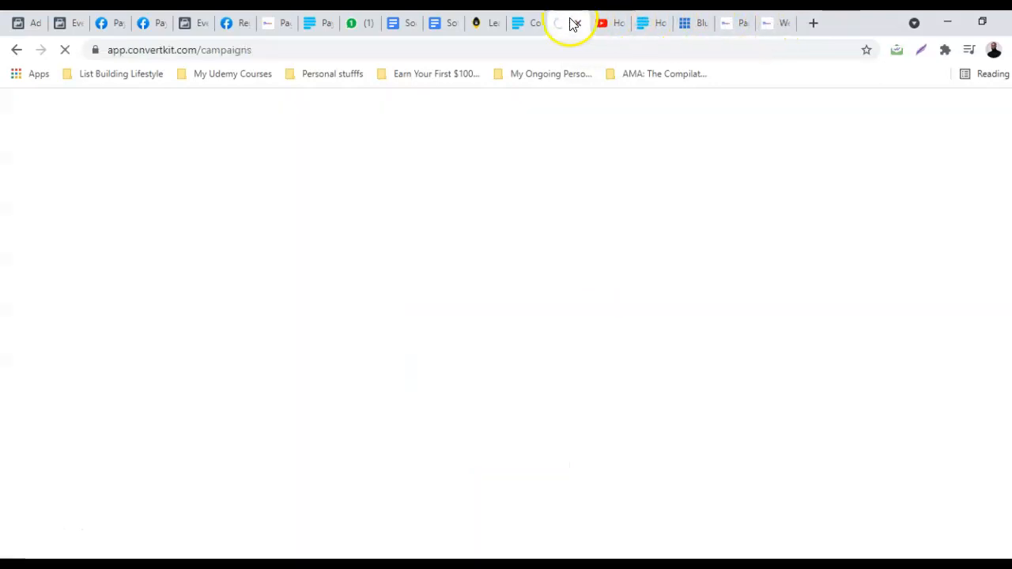
pyautogui.click(732, 19)
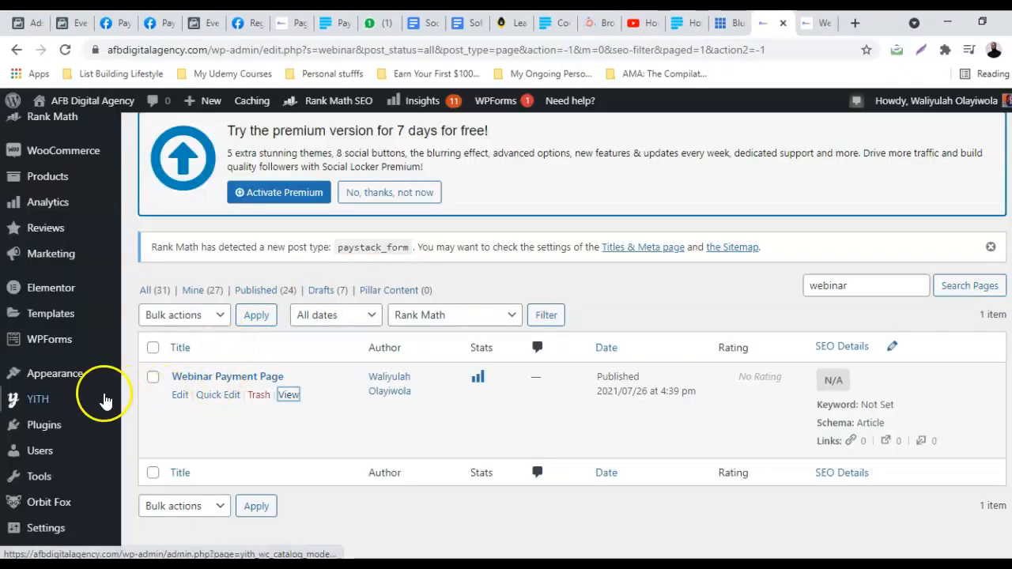
pyautogui.moveTo(86, 403)
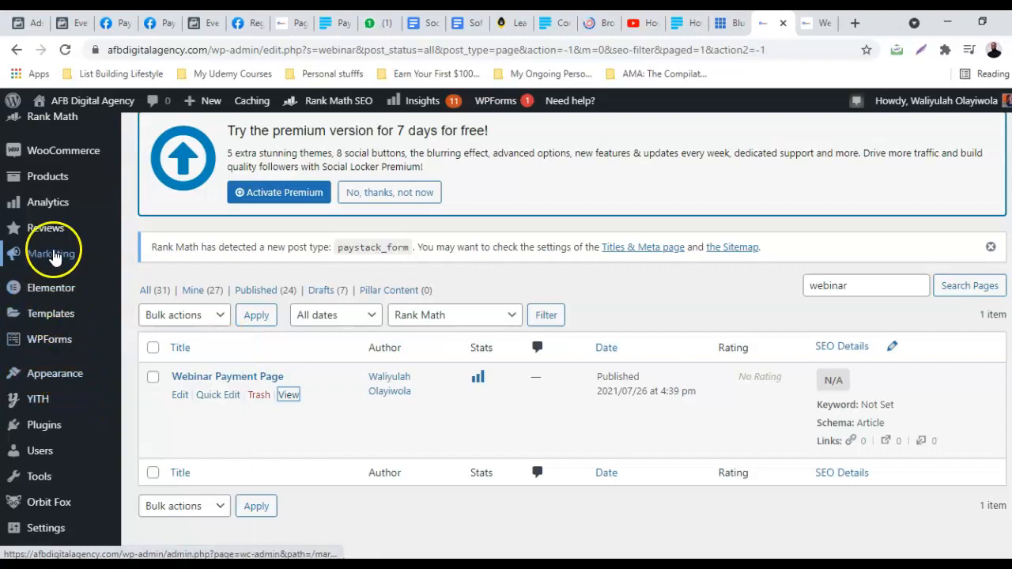
pyautogui.click(822, 28)
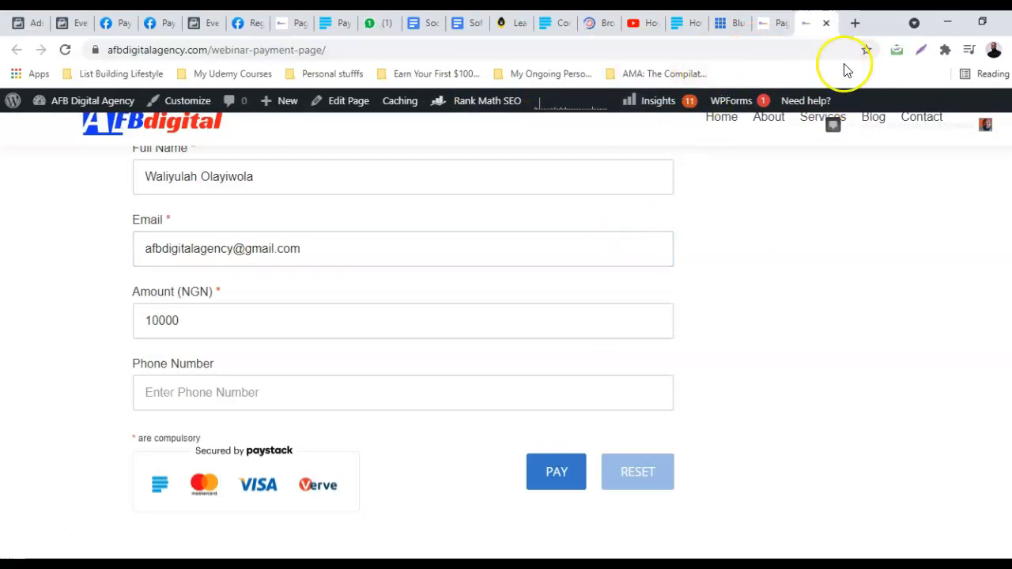
pyautogui.click(299, 22)
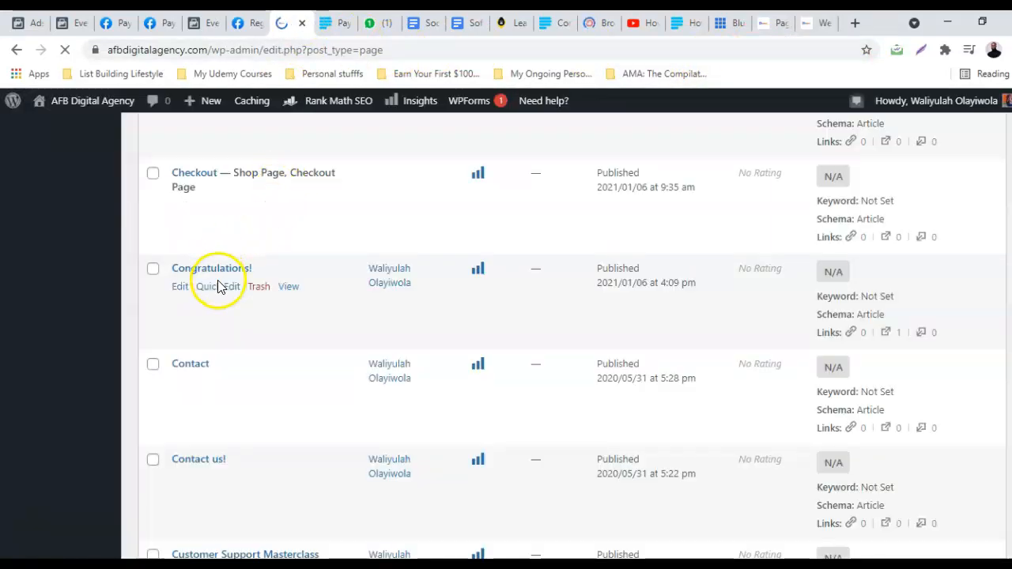
pyautogui.scroll(3, 219, 286)
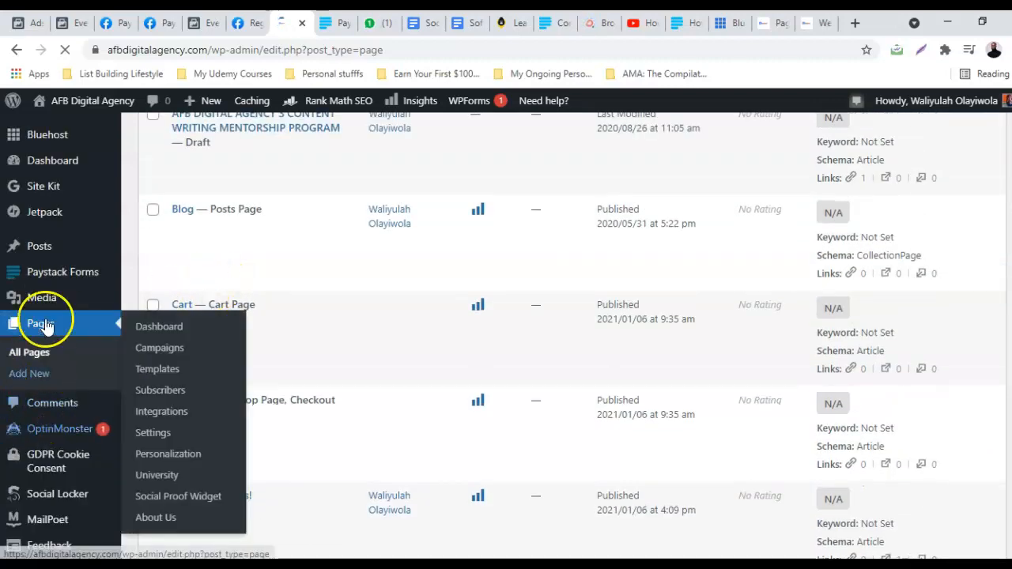
pyautogui.moveTo(54, 274)
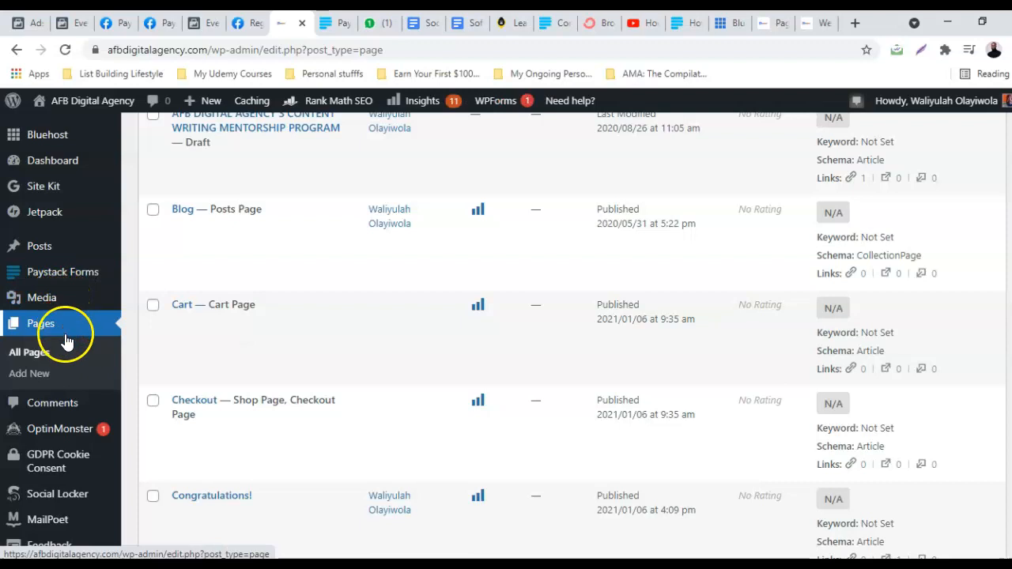
pyautogui.click(769, 26)
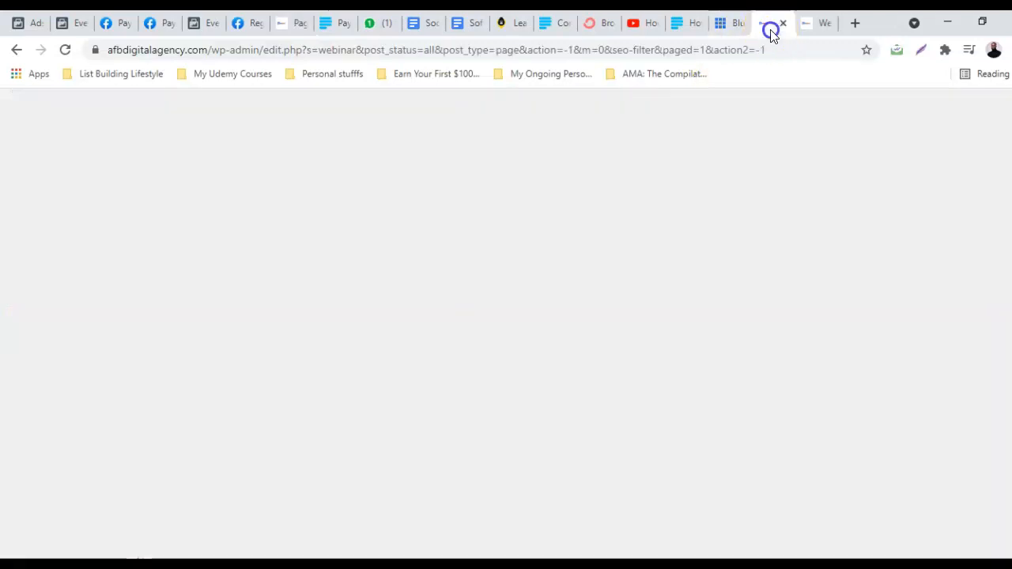
pyautogui.click(814, 26)
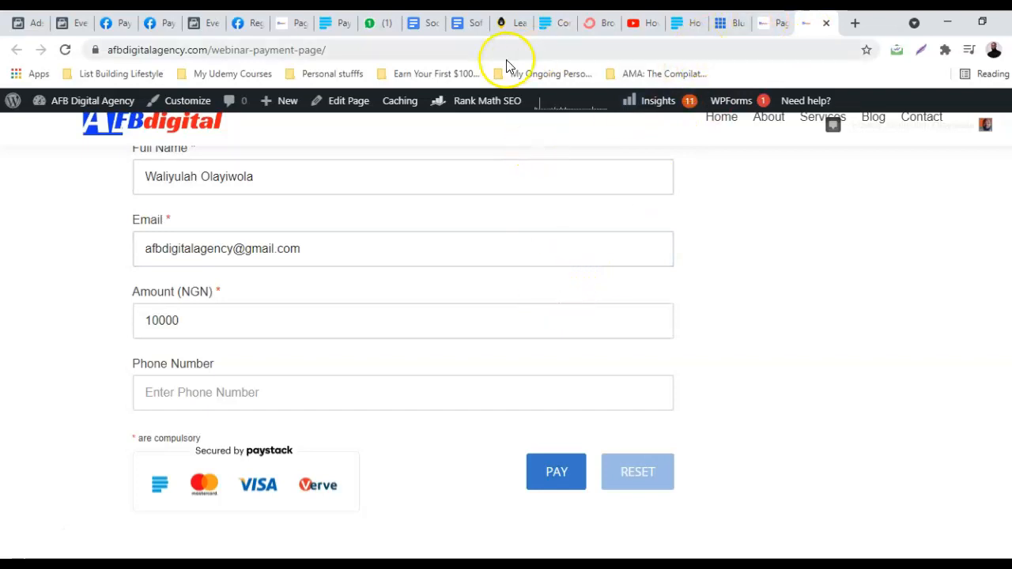
# Set the API keys mode to Test Mode in the Paystack Forms settings and save the changes.
pyautogui.click(291, 24)
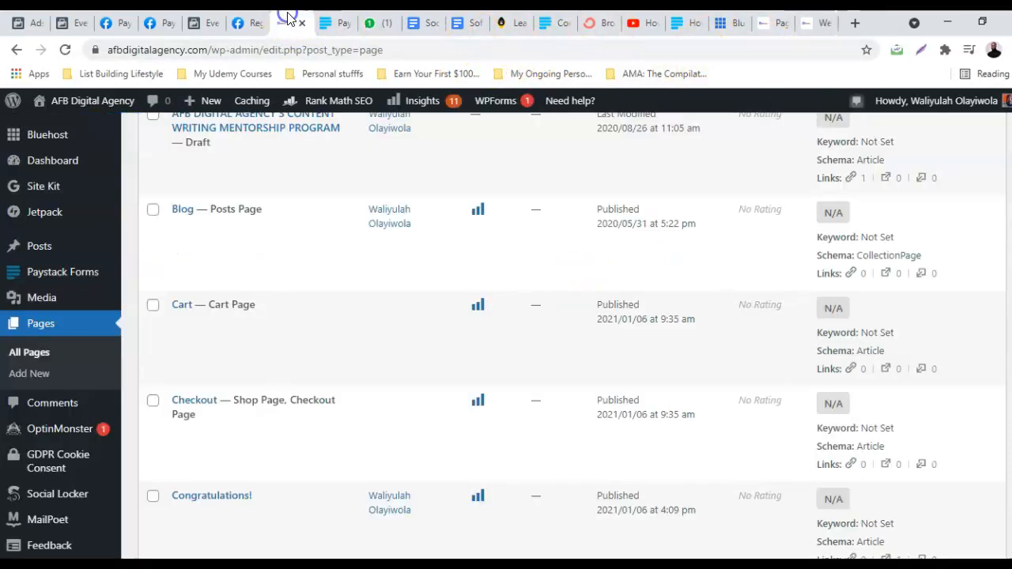
pyautogui.moveTo(19, 275)
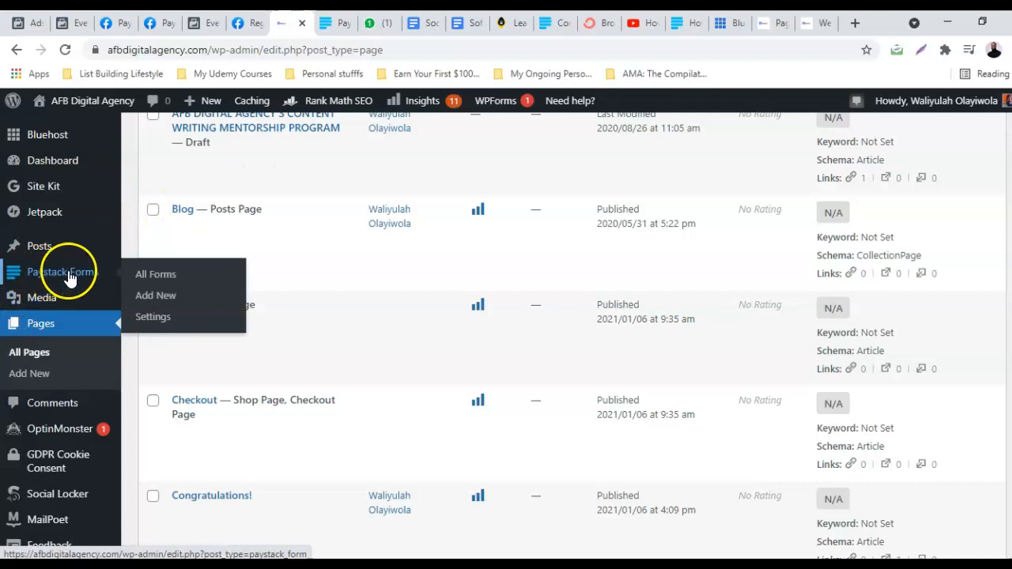
pyautogui.click(153, 317)
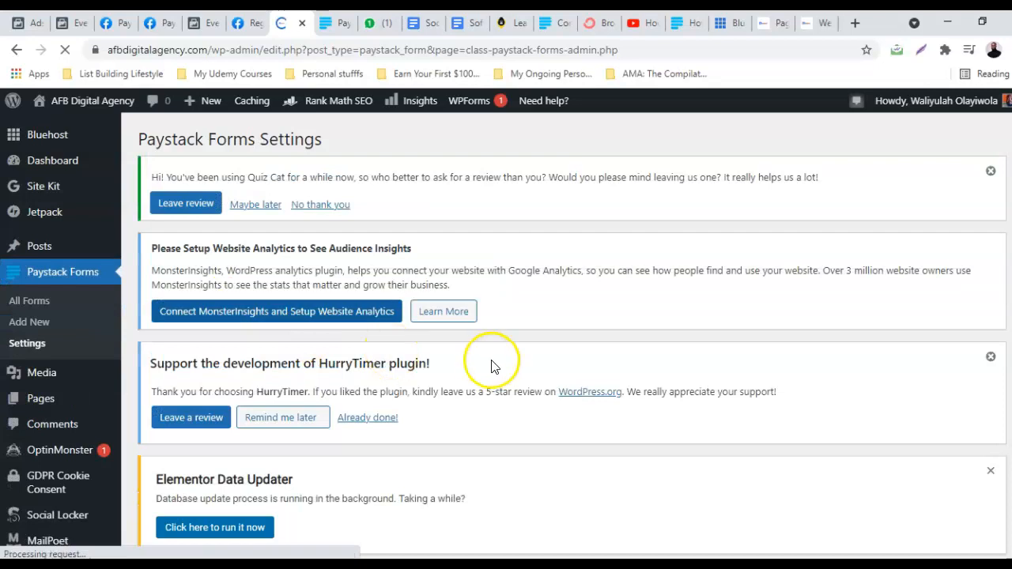
pyautogui.scroll(-7, 493, 361)
pyautogui.scroll(1, 443, 332)
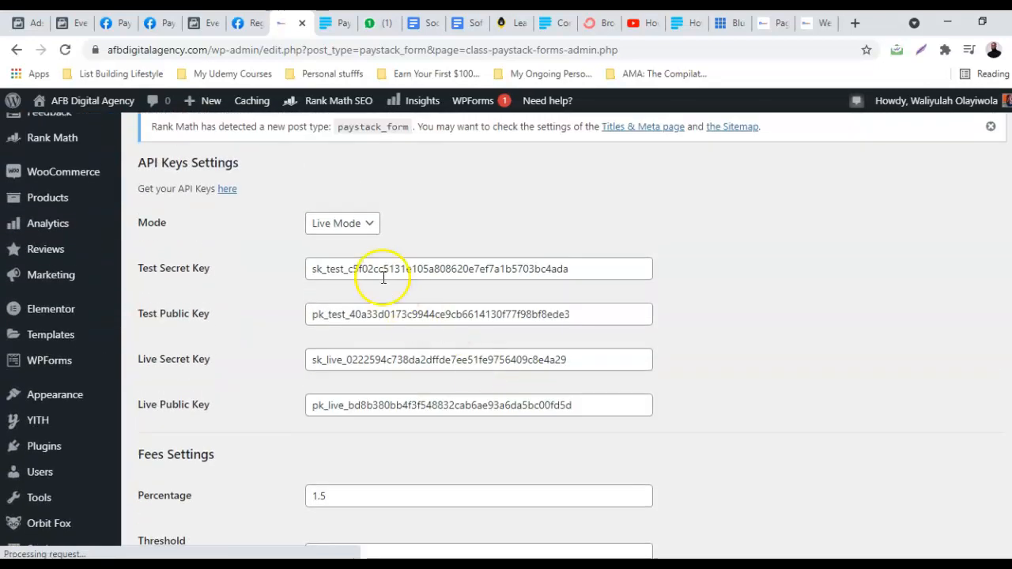
pyautogui.click(366, 230)
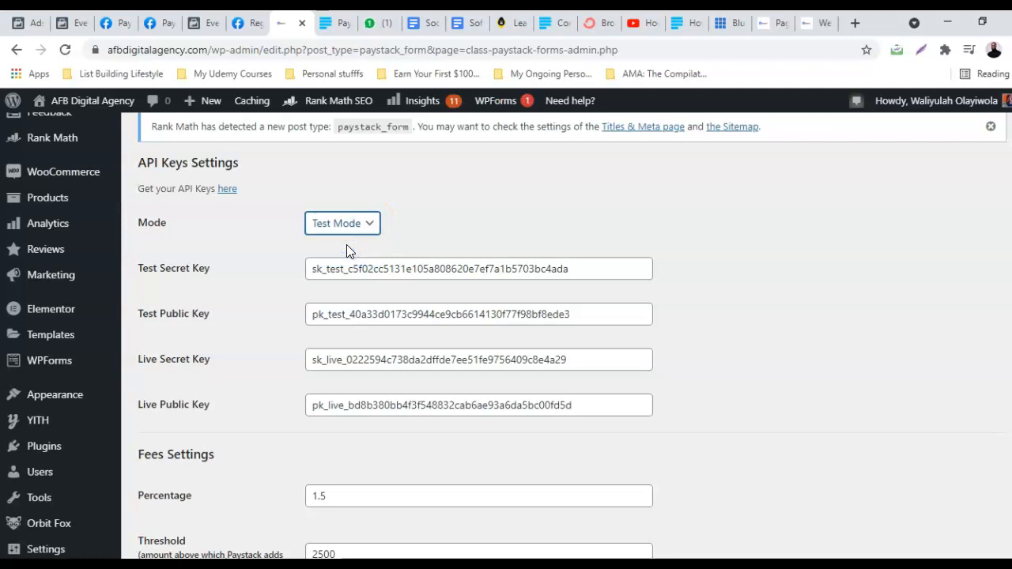
pyautogui.scroll(-4, 356, 340)
pyautogui.click(177, 469)
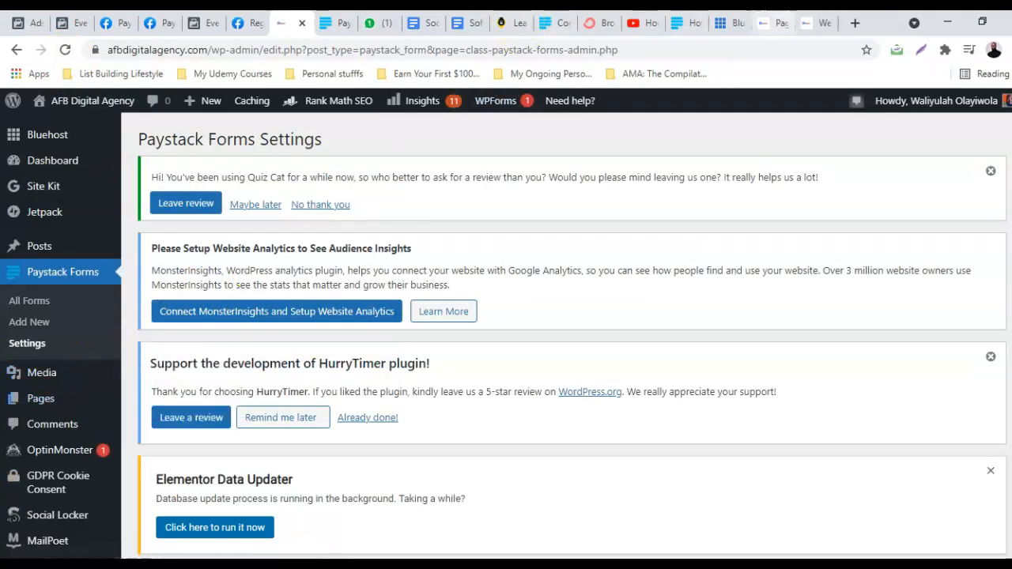
# Return to the live Webinar Payment Page and reload it.
pyautogui.click(814, 22)
pyautogui.scroll(3, 237, 267)
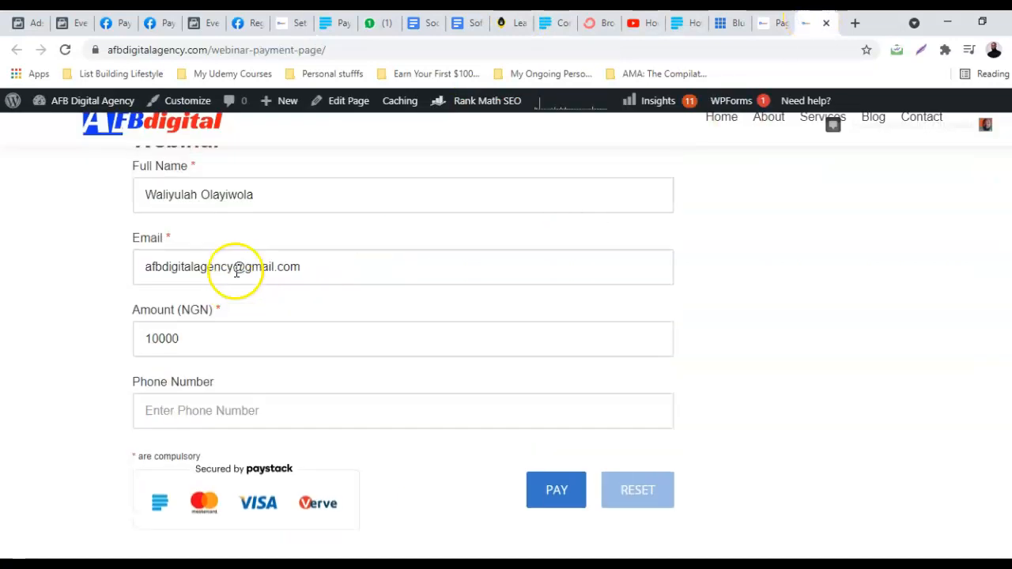
pyautogui.click(66, 53)
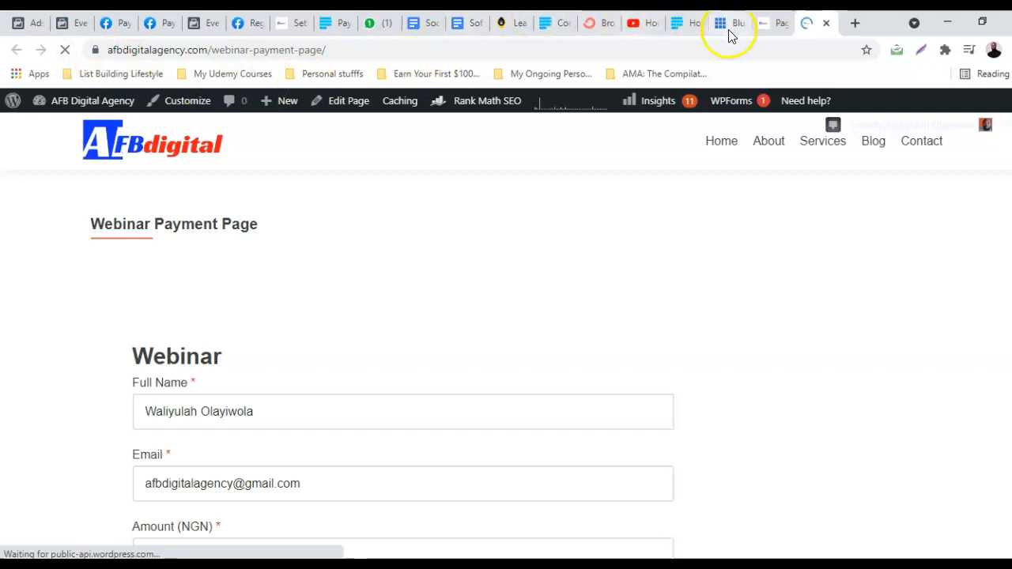
# Switch to the Paystack dashboard and open the API Keys & Webhooks page in its settings.
pyautogui.click(688, 24)
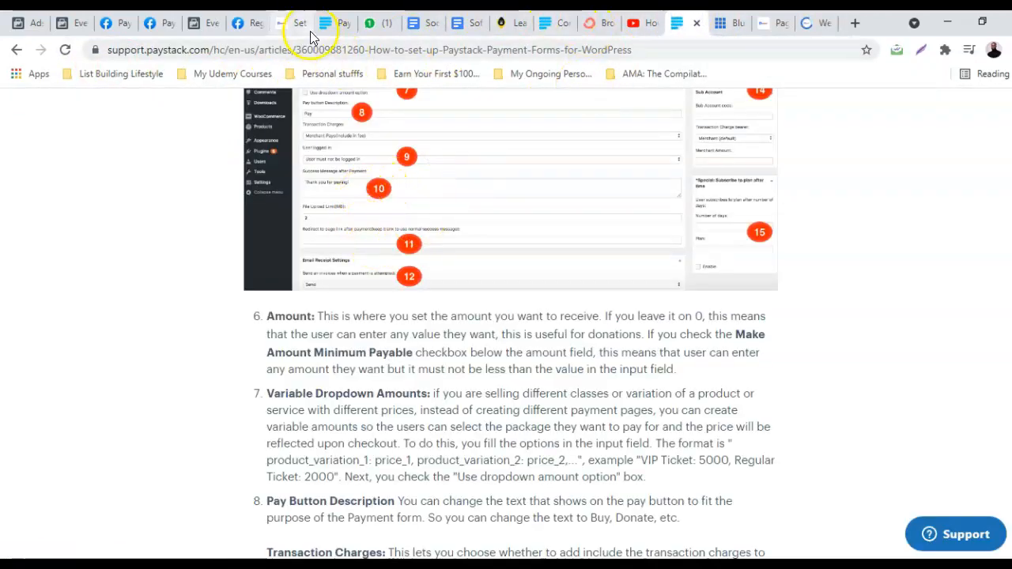
pyautogui.click(336, 27)
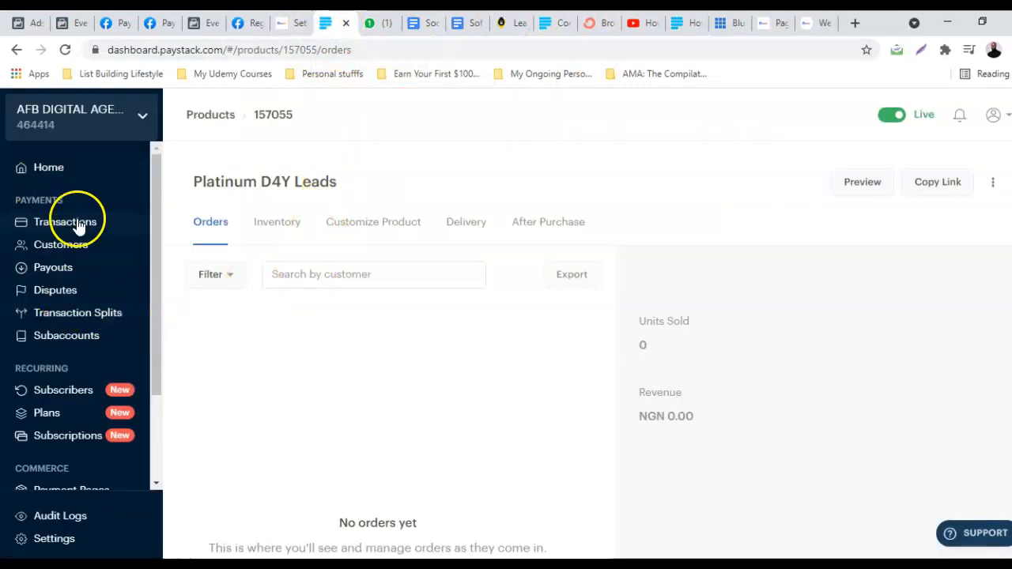
pyautogui.scroll(-3, 79, 253)
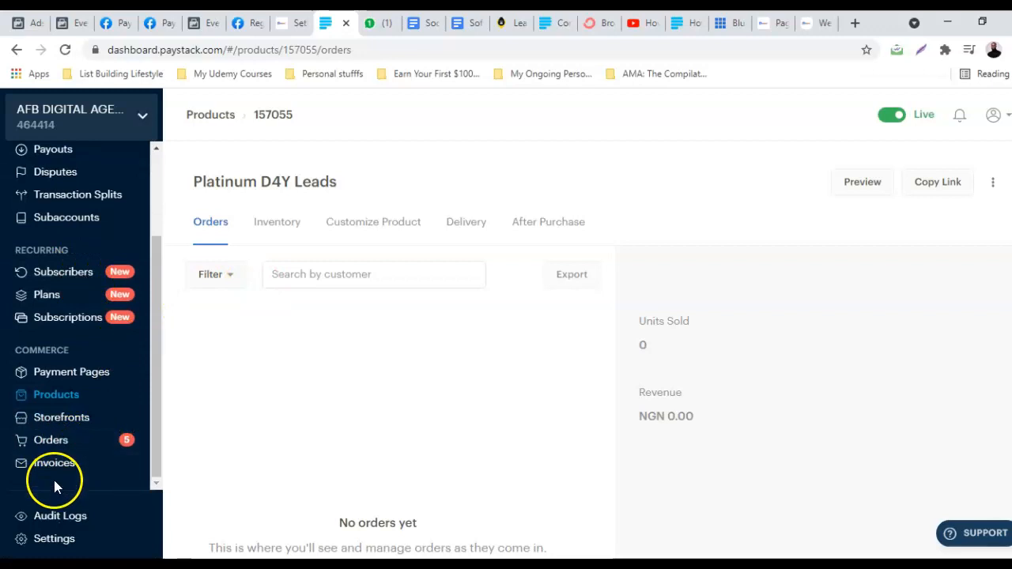
pyautogui.click(54, 542)
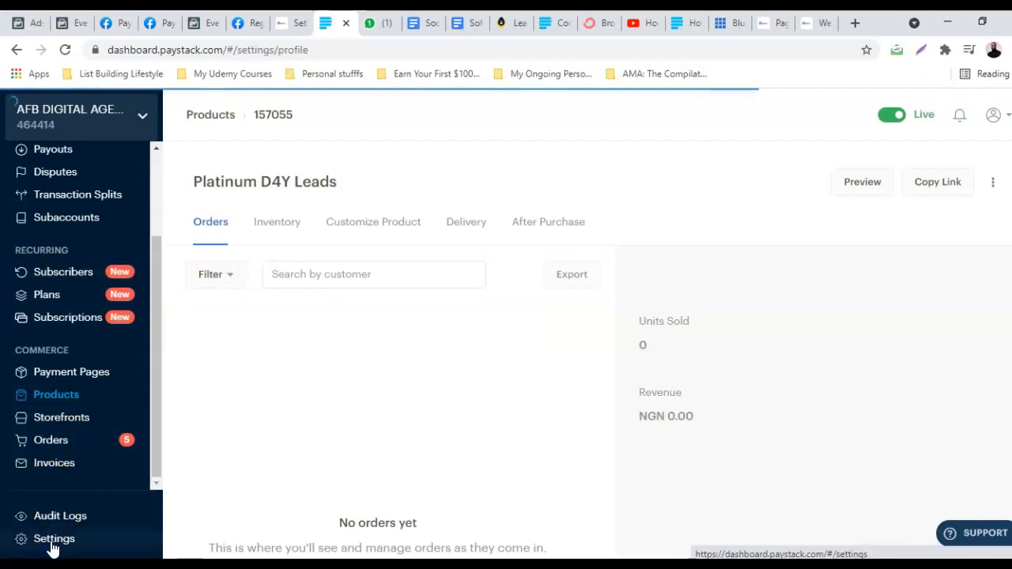
pyautogui.click(601, 168)
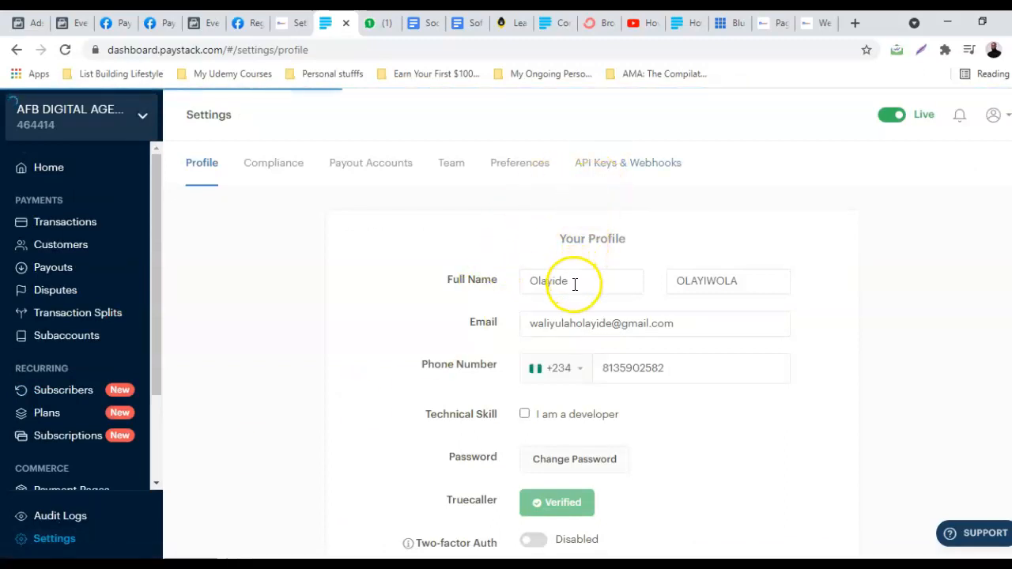
pyautogui.click(617, 171)
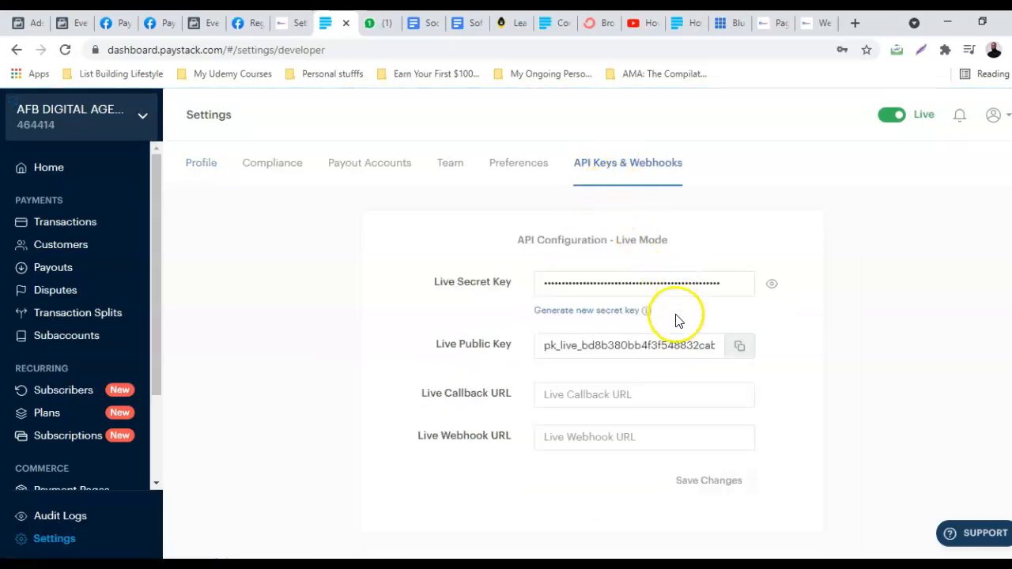
# Compare the Live Mode and Test Mode API configurations, including their secret and public key fields.
pyautogui.scroll(-2, 634, 372)
pyautogui.scroll(-9, 630, 378)
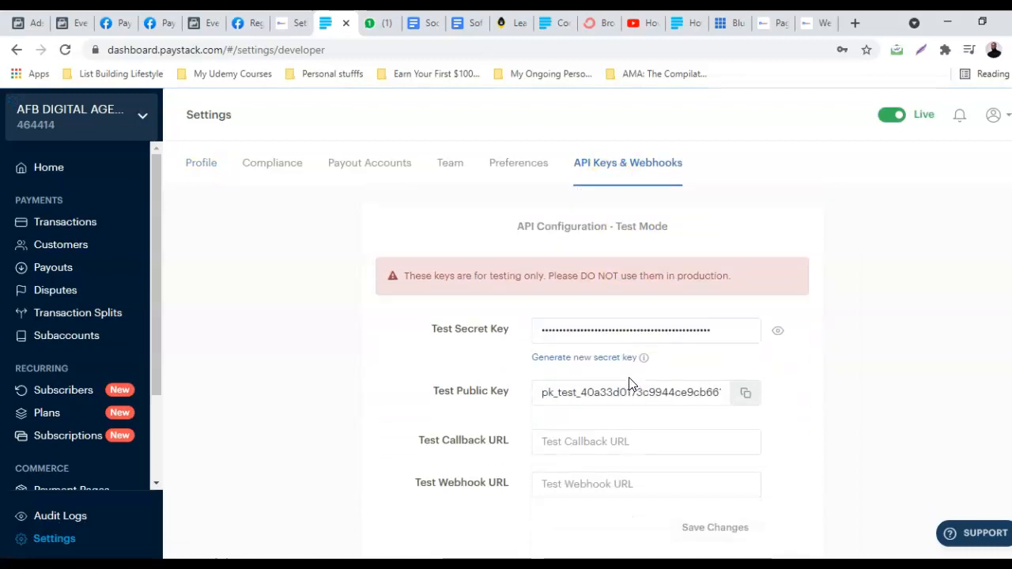
pyautogui.scroll(1, 630, 380)
pyautogui.scroll(10, 629, 381)
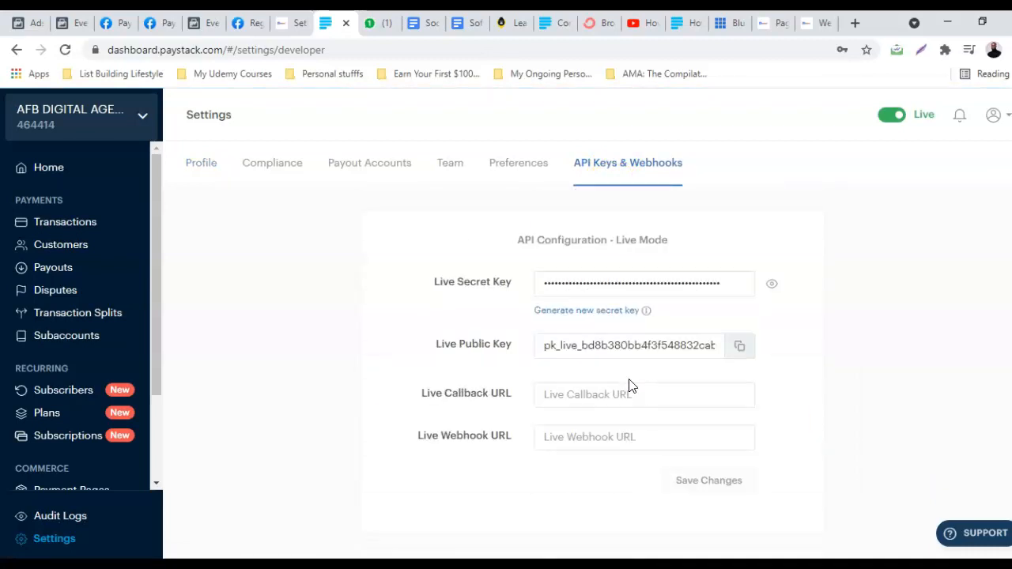
pyautogui.scroll(-9, 630, 384)
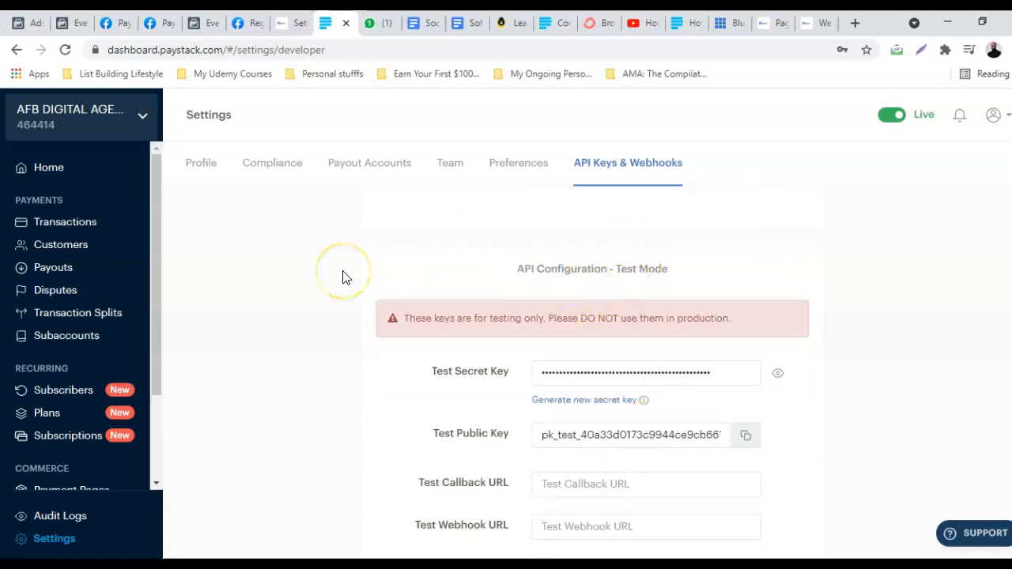
pyautogui.scroll(8, 545, 274)
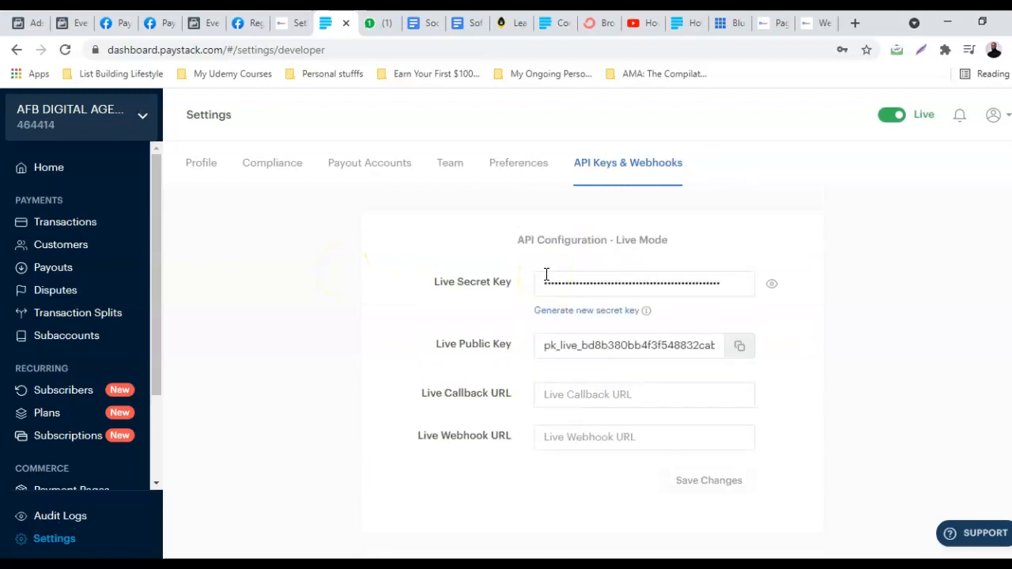
pyautogui.scroll(-8, 635, 332)
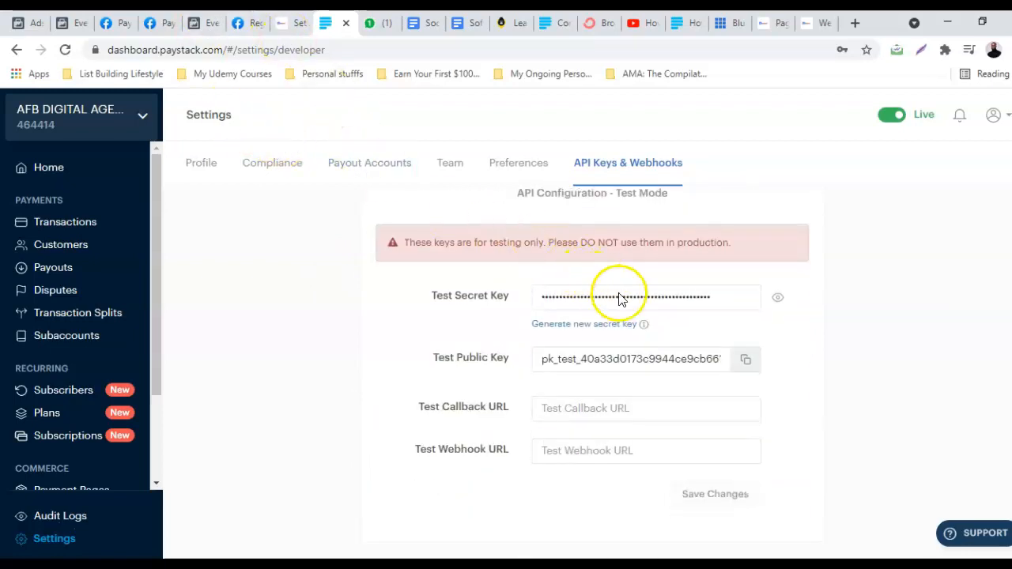
pyautogui.scroll(5, 696, 294)
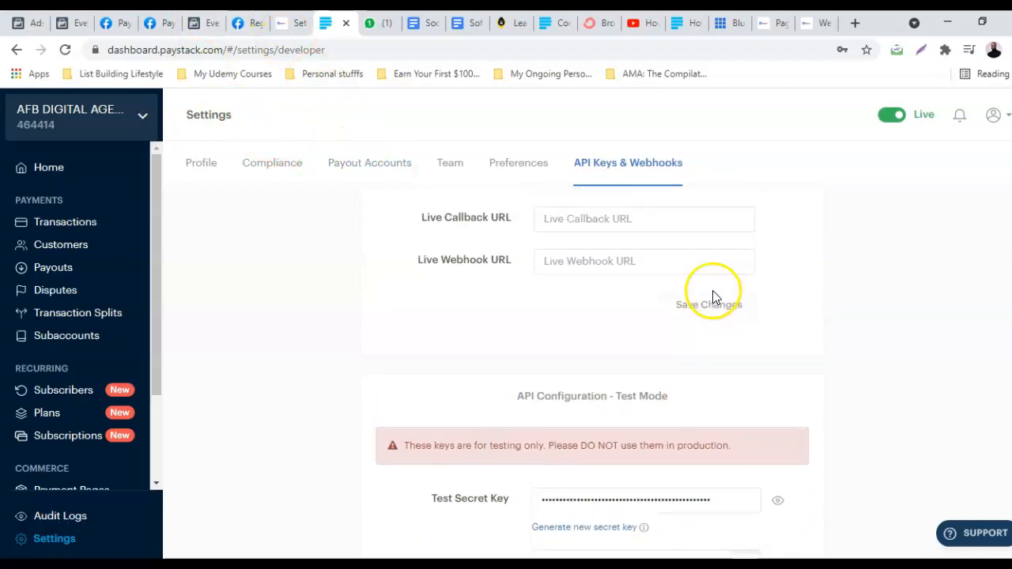
# Switch the Paystack integration from live to test mode and return to the live Webinar Payment Page.
pyautogui.click(892, 117)
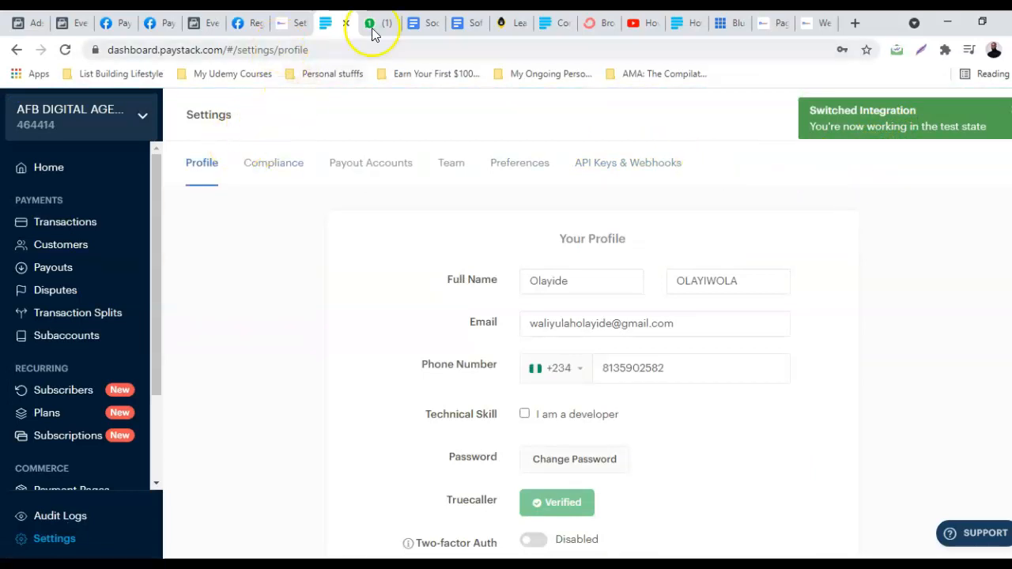
pyautogui.click(818, 23)
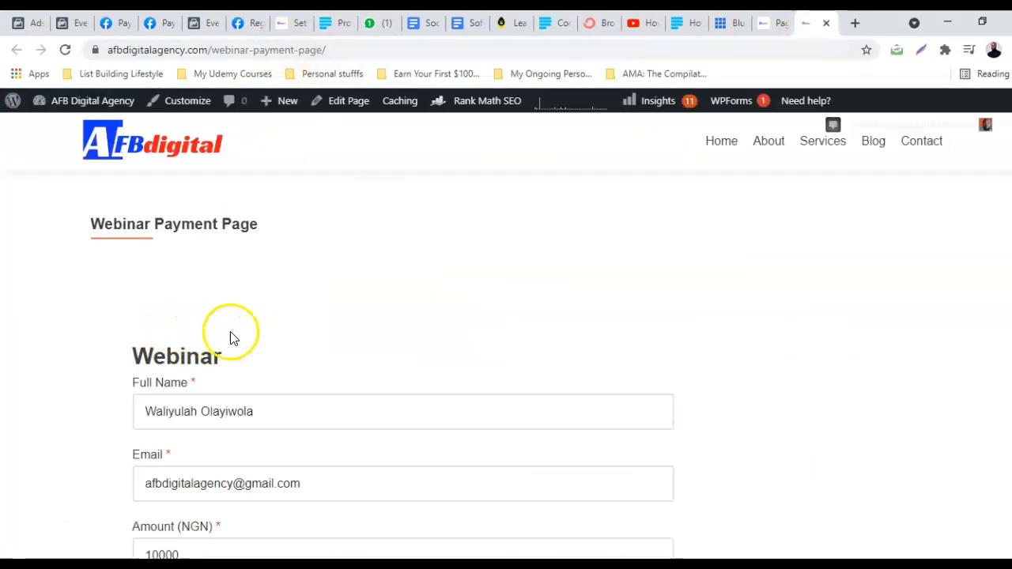
# Fill in the Webinar form's phone number from the saved autofill contact and submit the 10000 NGN payment.
pyautogui.scroll(-5, 230, 340)
pyautogui.click(233, 269)
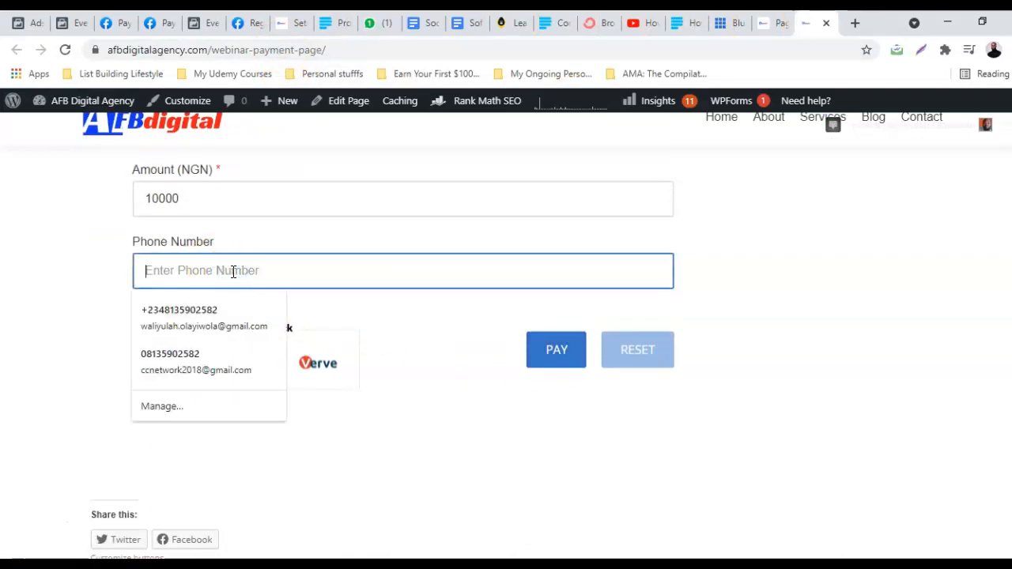
pyautogui.click(210, 316)
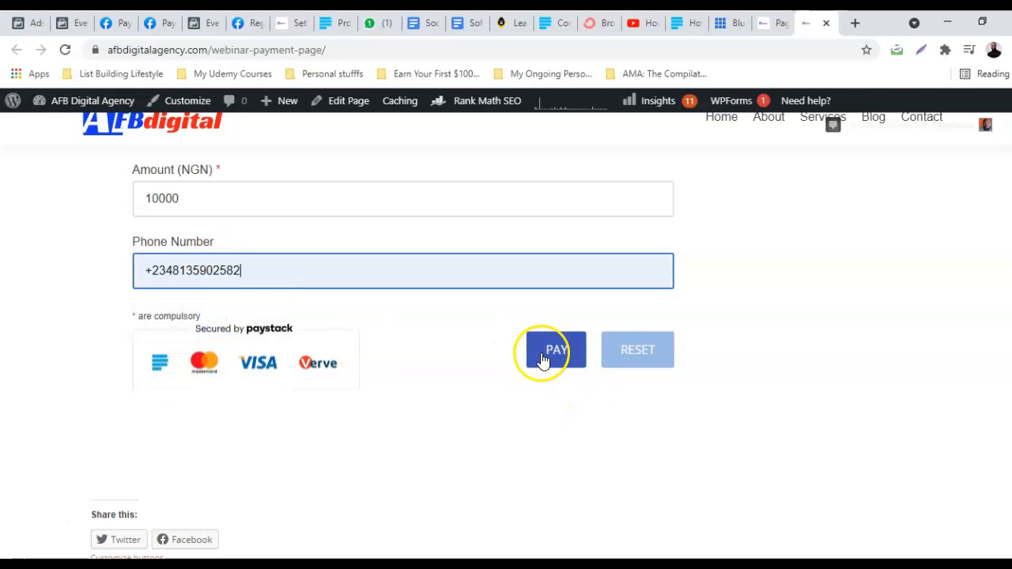
pyautogui.scroll(3, 429, 333)
pyautogui.scroll(-3, 479, 405)
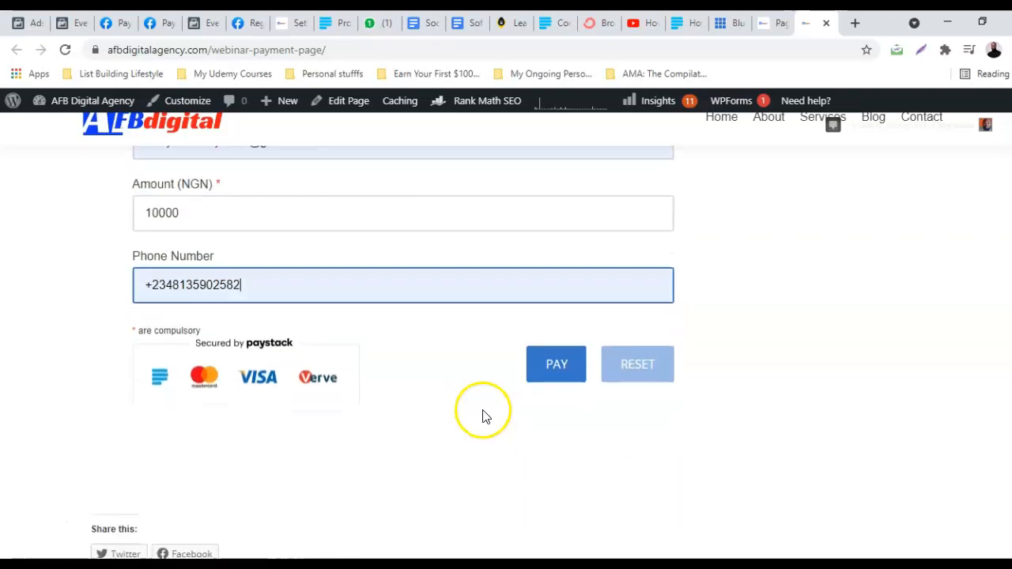
pyautogui.click(536, 370)
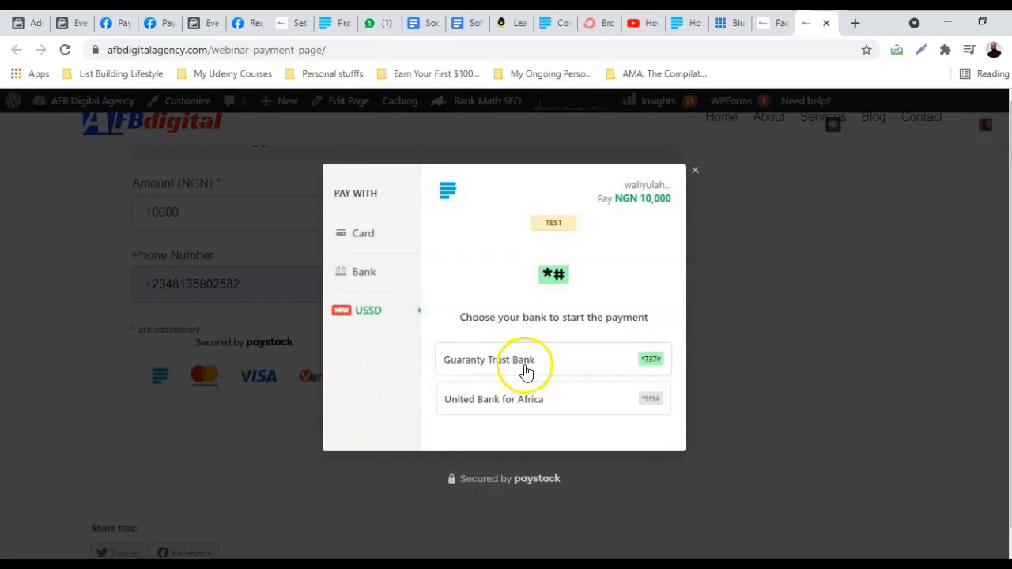
# Choose Guaranty Trust Bank for the USSD test payment and declare the payment completed.
pyautogui.click(526, 372)
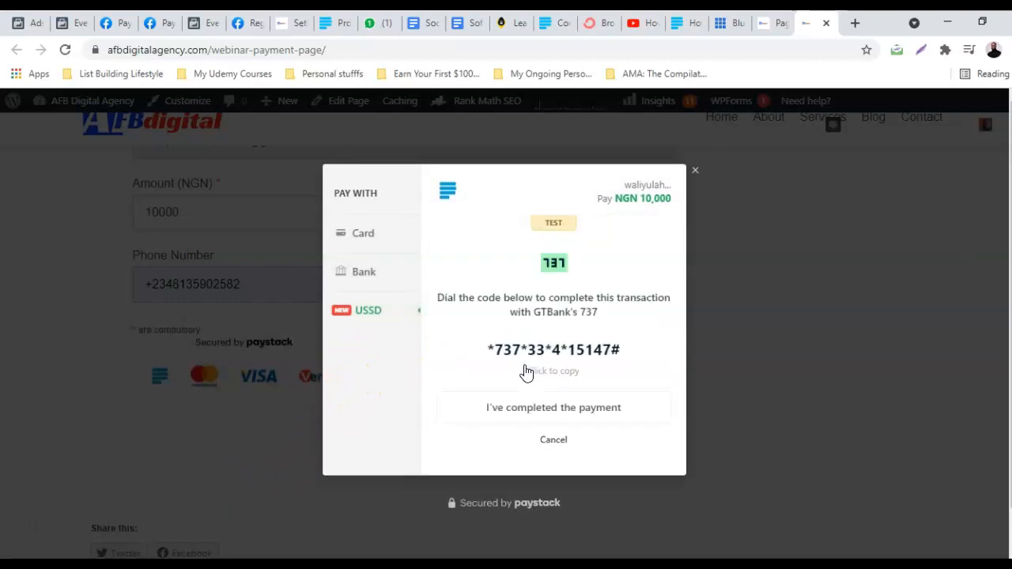
pyautogui.click(544, 412)
pyautogui.click(537, 415)
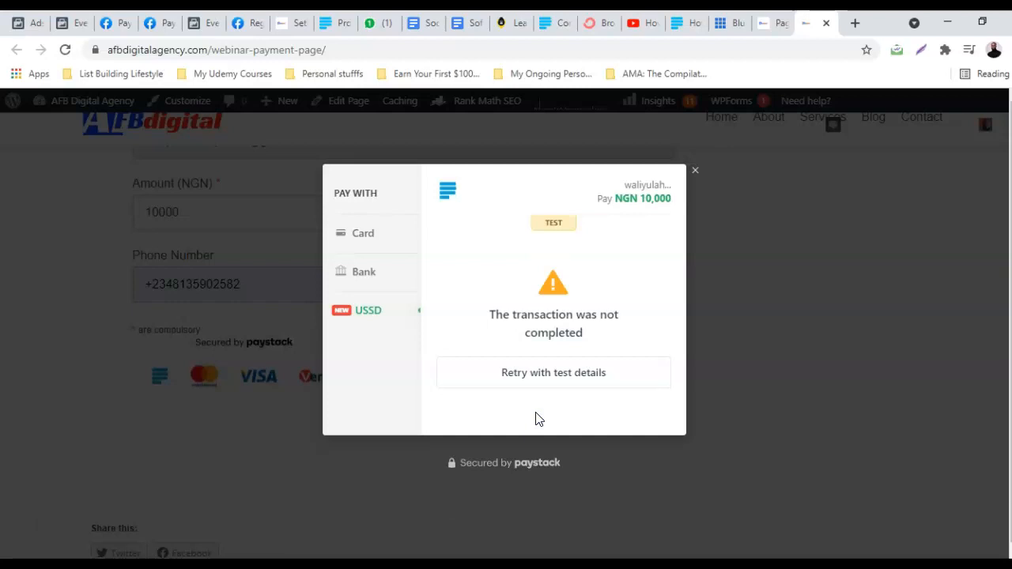
# Retry the USSD payment with test details, declare it completed again, and dismiss the mail notifications.
pyautogui.click(556, 378)
pyautogui.click(555, 370)
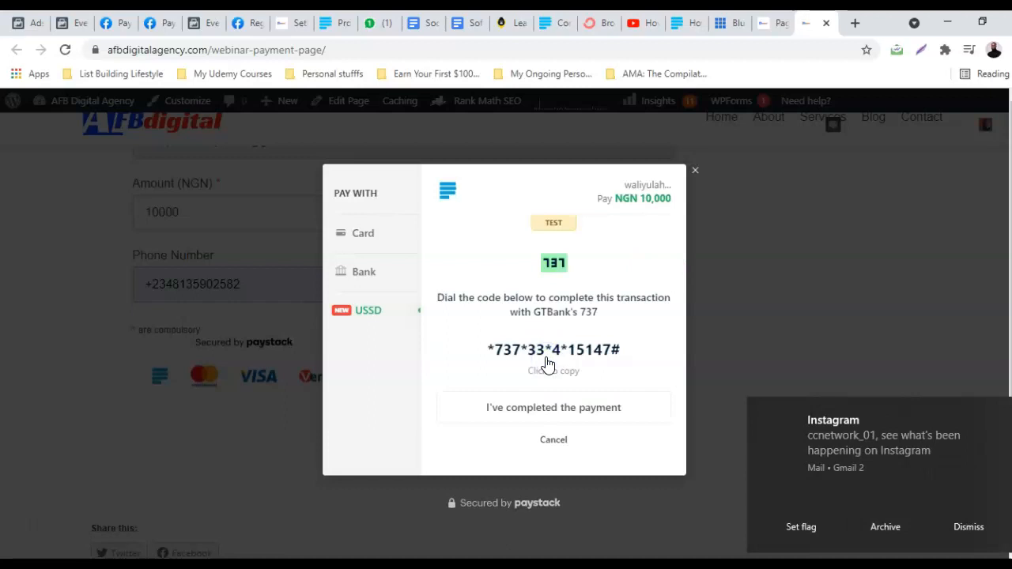
pyautogui.click(971, 510)
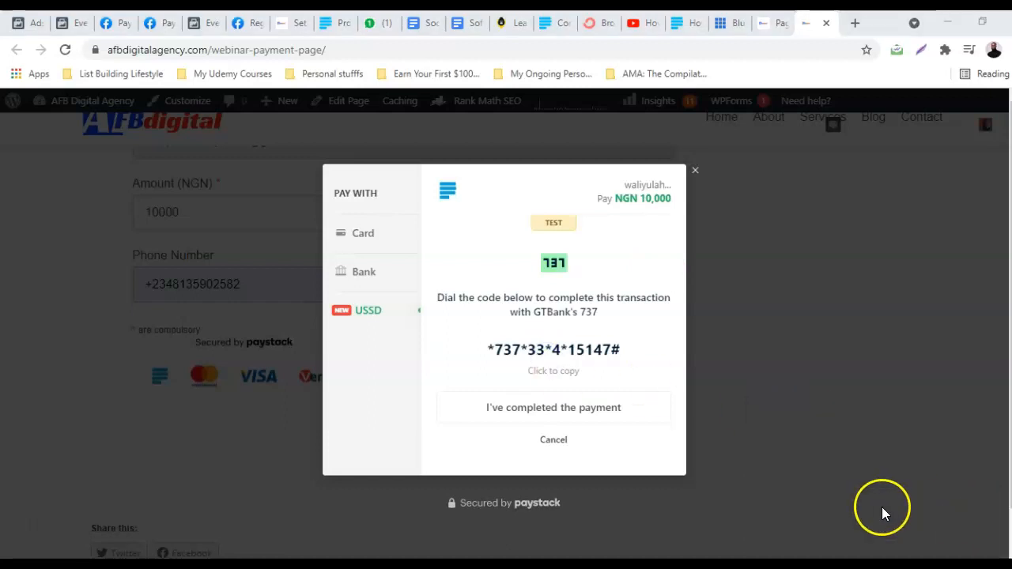
pyautogui.click(537, 415)
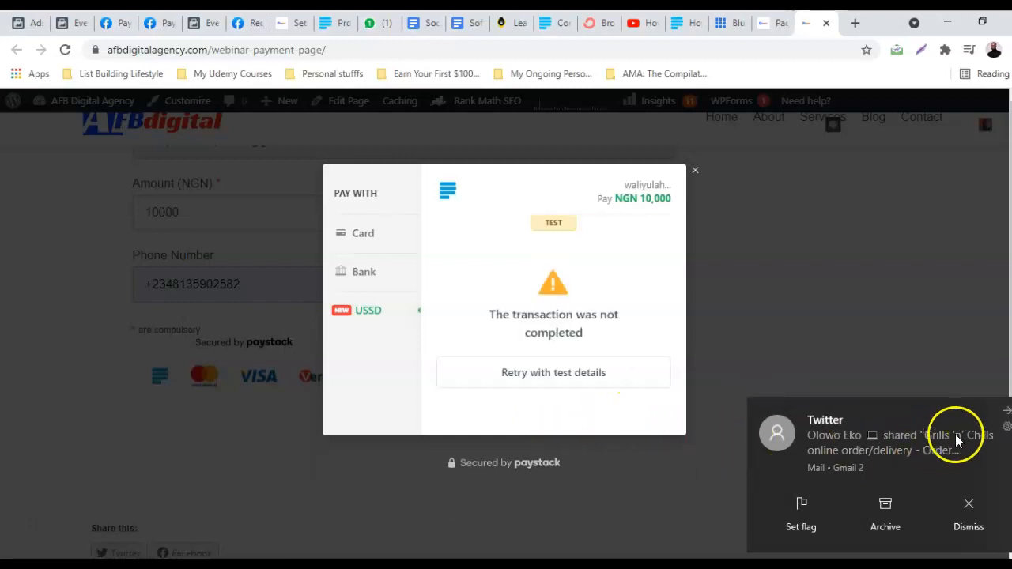
pyautogui.click(1005, 413)
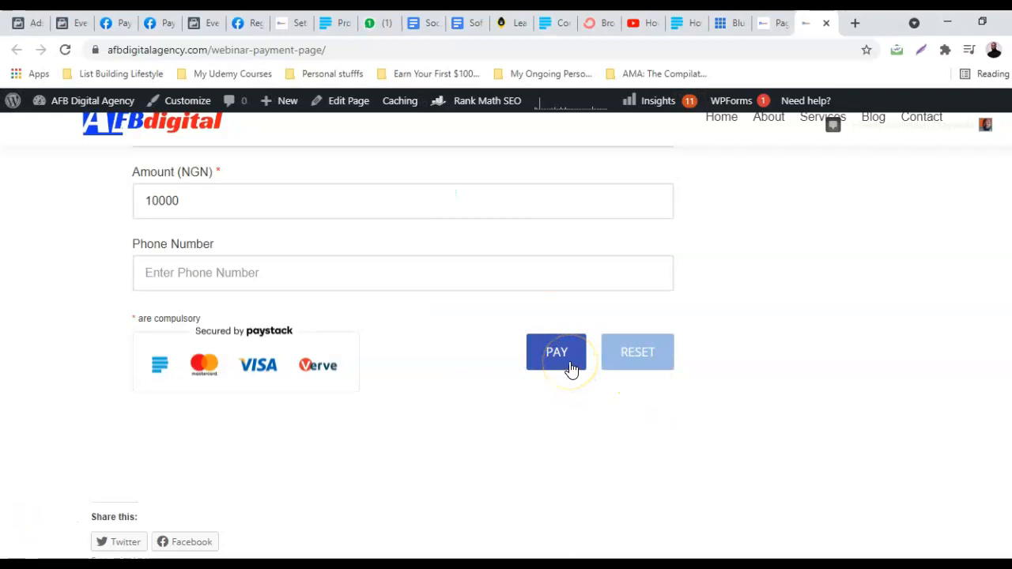
# Submit a second 10000 NGN test payment, choose Guaranty Trust Bank USSD, cancel the transfer, and close the checkout.
pyautogui.click(569, 363)
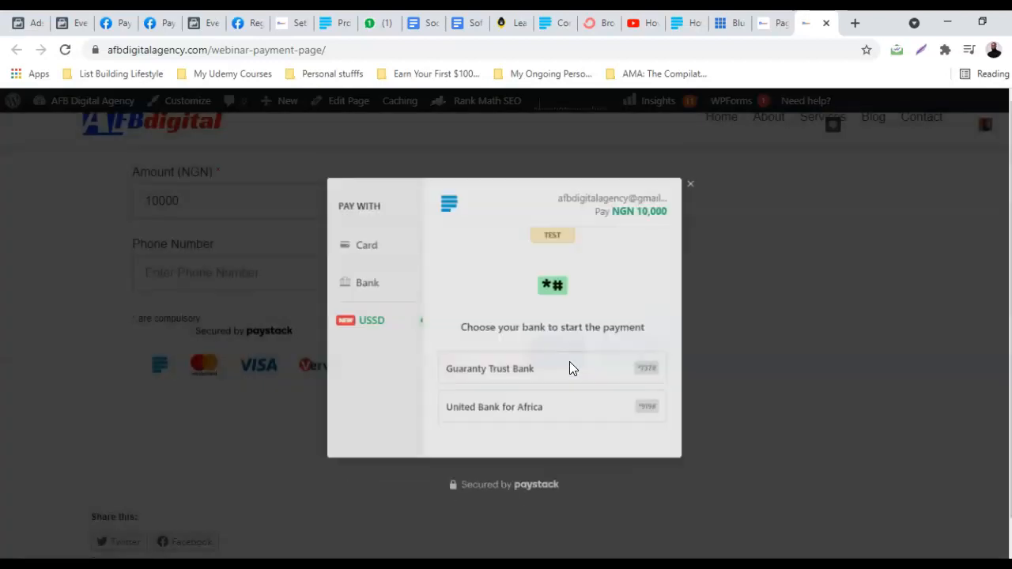
pyautogui.click(563, 362)
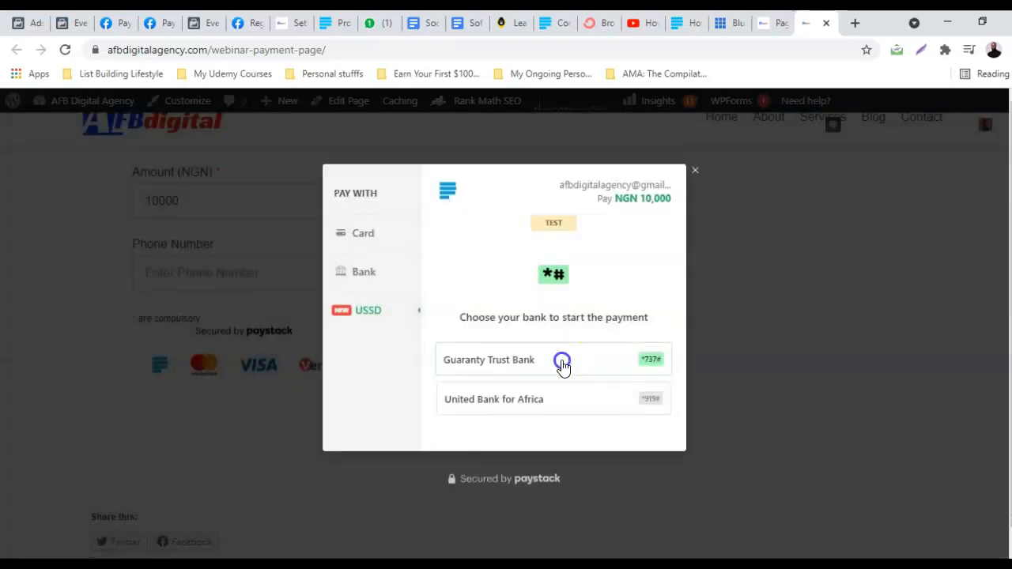
pyautogui.click(575, 360)
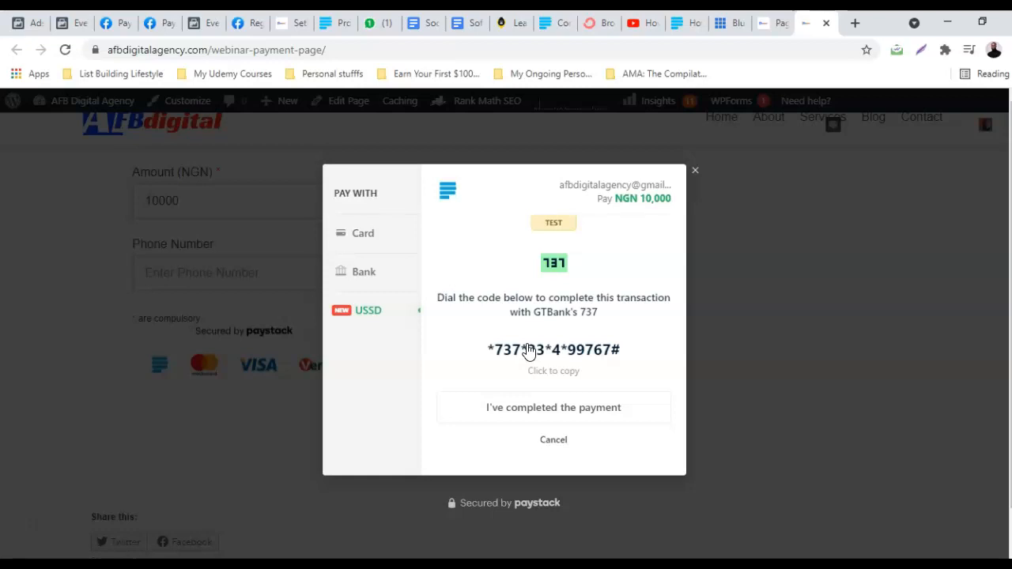
pyautogui.click(547, 418)
pyautogui.click(553, 438)
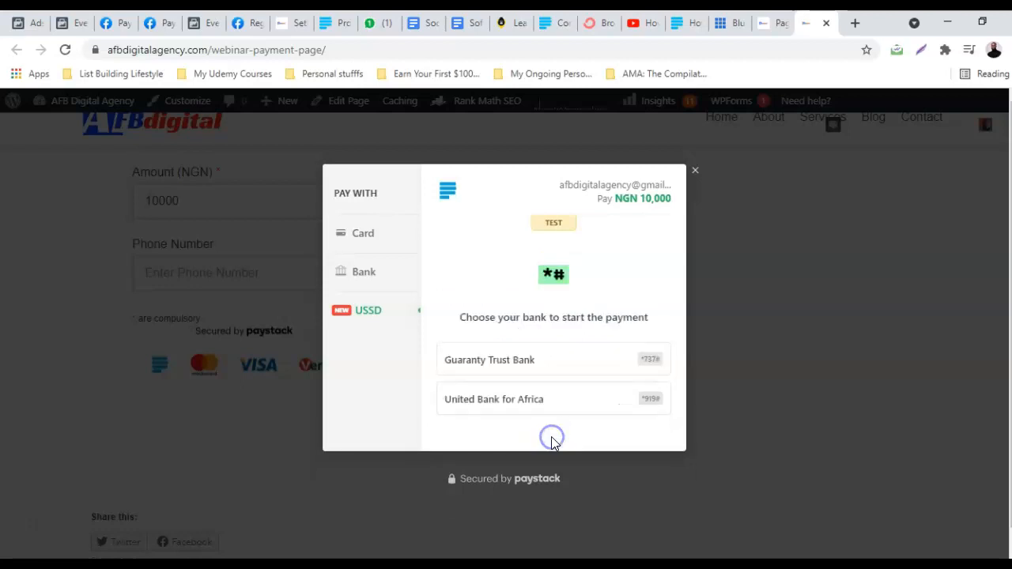
pyautogui.click(695, 170)
# Examine the Webinar form's post-payment messages, its fields, and the payment options beneath them.
pyautogui.click(190, 254)
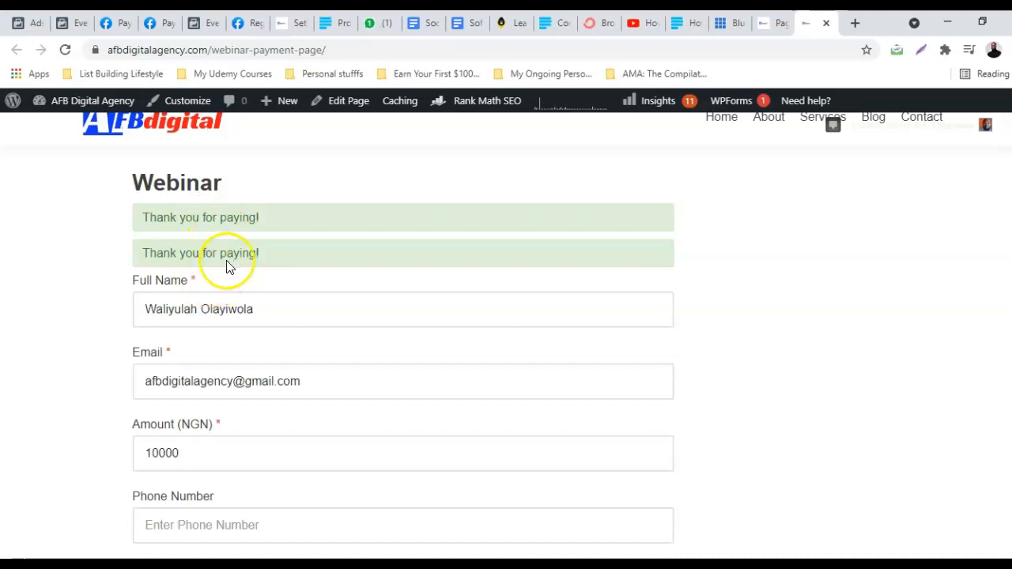
pyautogui.scroll(-3, 248, 339)
pyautogui.click(250, 345)
pyautogui.scroll(-1, 250, 353)
pyautogui.scroll(-3, 249, 353)
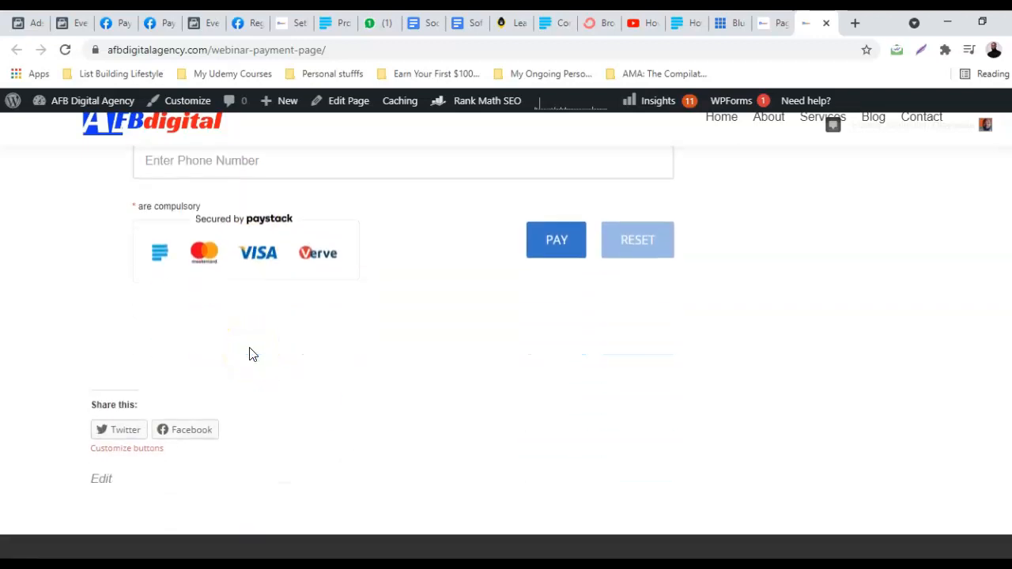
pyautogui.scroll(5, 249, 355)
pyautogui.click(249, 347)
pyautogui.scroll(5, 250, 351)
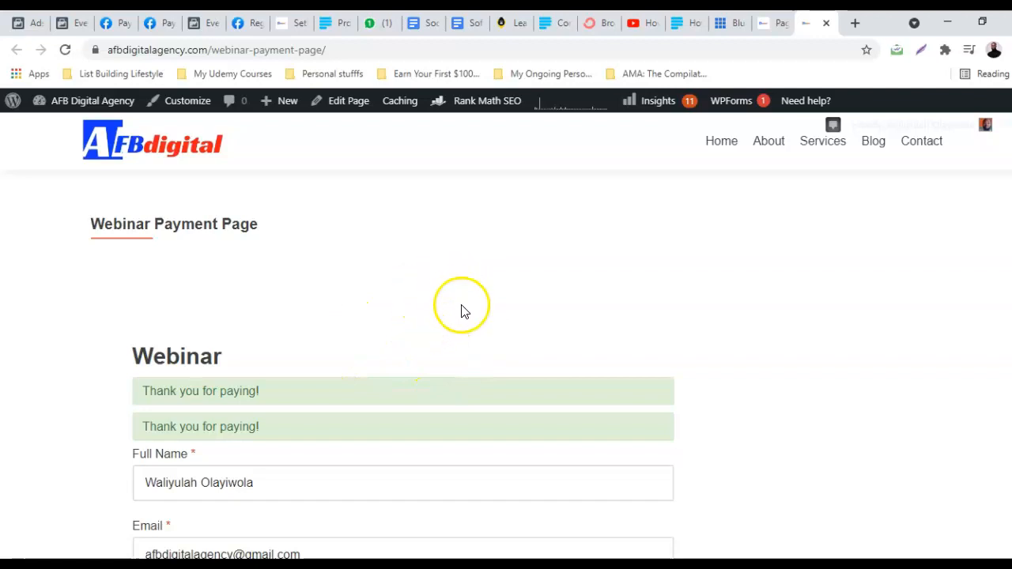
pyautogui.scroll(-4, 396, 331)
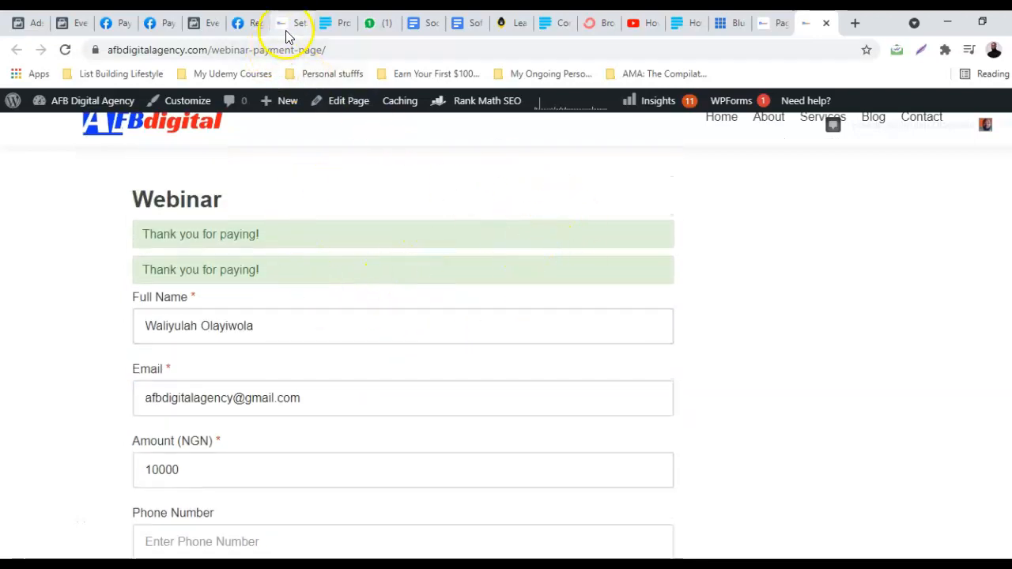
# Open the Webinar Payment Page for editing from the WordPress page list to view its Paystack shortcode.
pyautogui.click(764, 30)
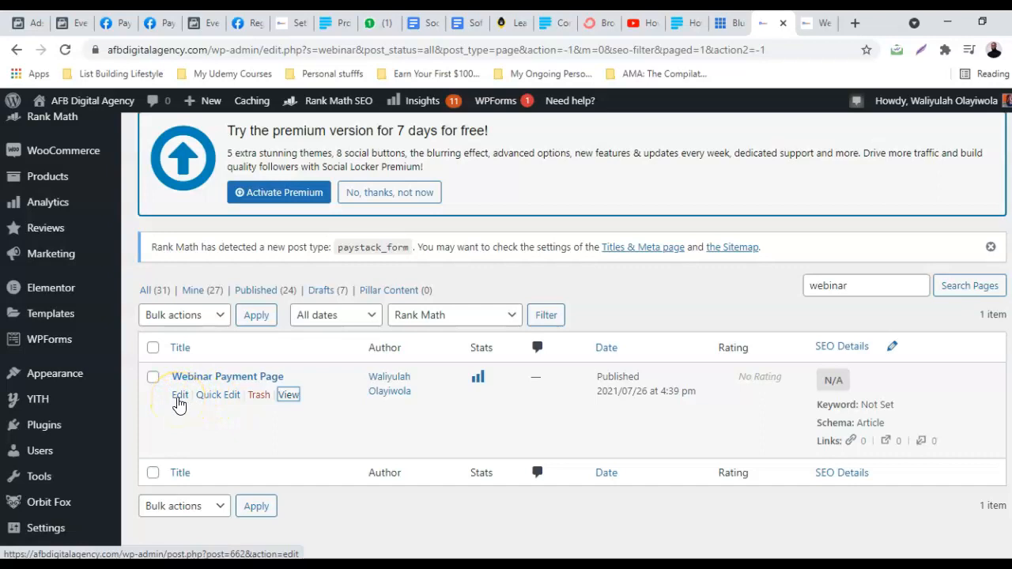
pyautogui.click(178, 399)
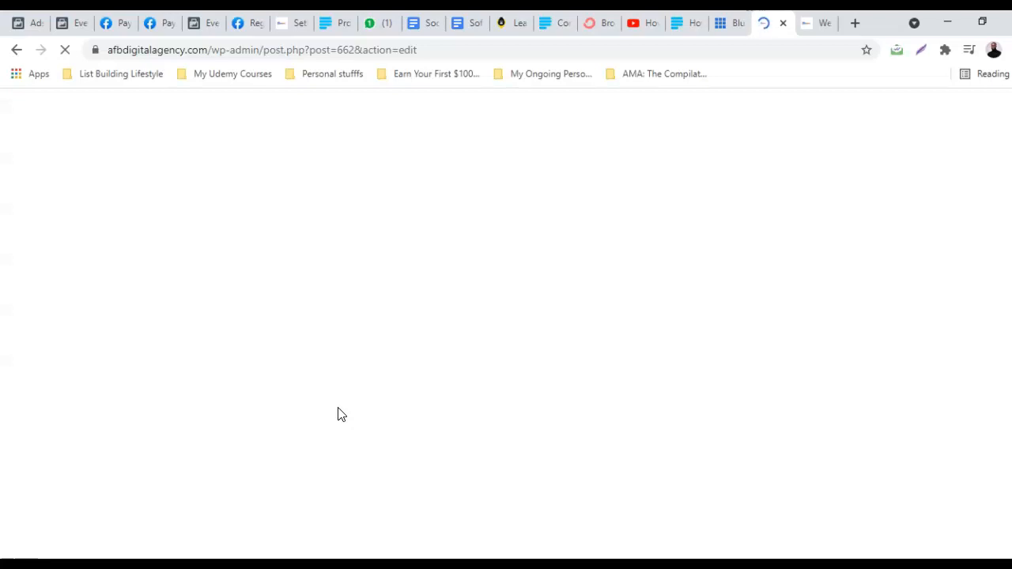
pyautogui.click(392, 422)
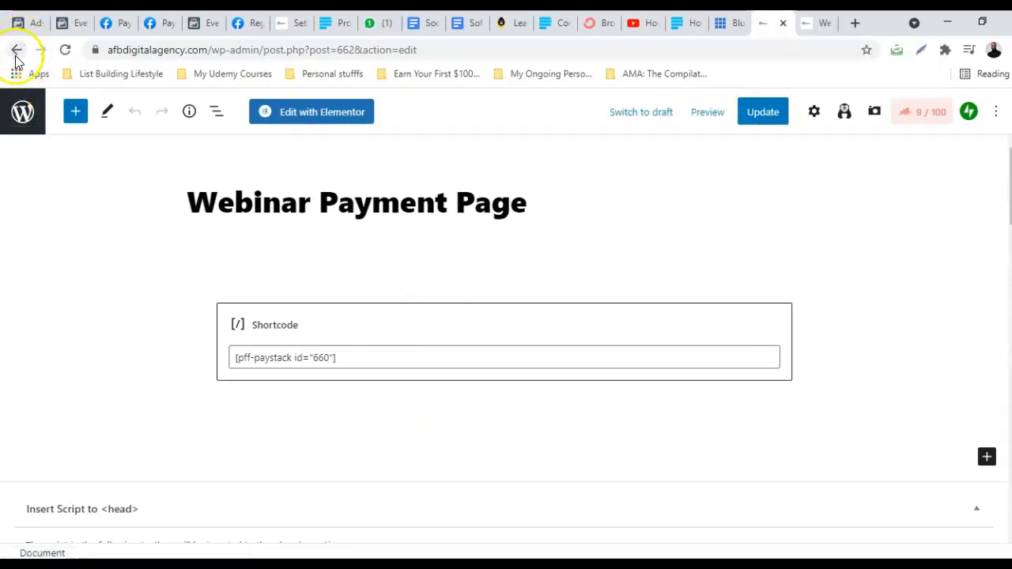
# Leave the page editor and open the Webinar form for editing from the Paystack Forms list.
pyautogui.click(21, 108)
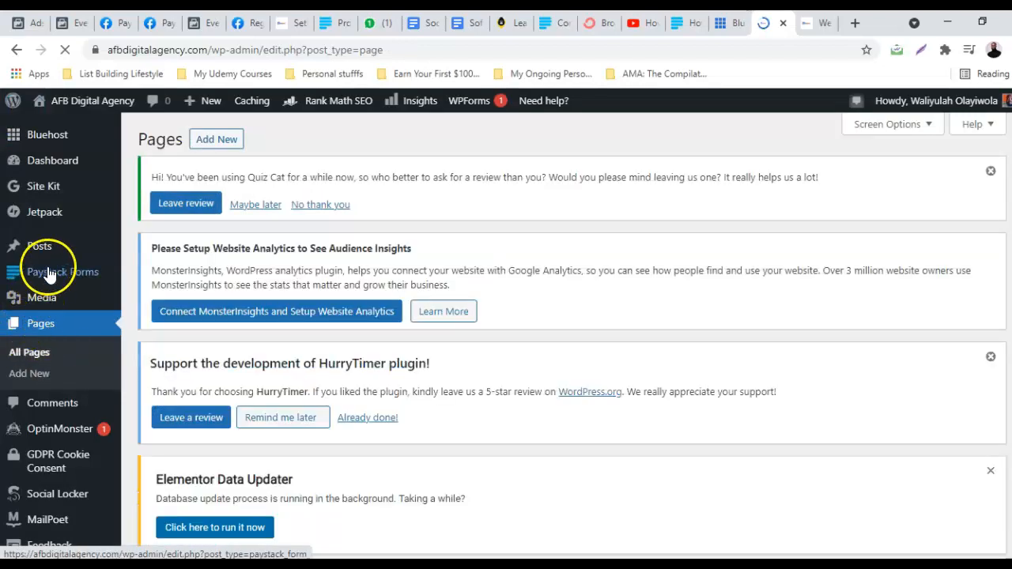
pyautogui.moveTo(47, 272)
pyautogui.click(158, 277)
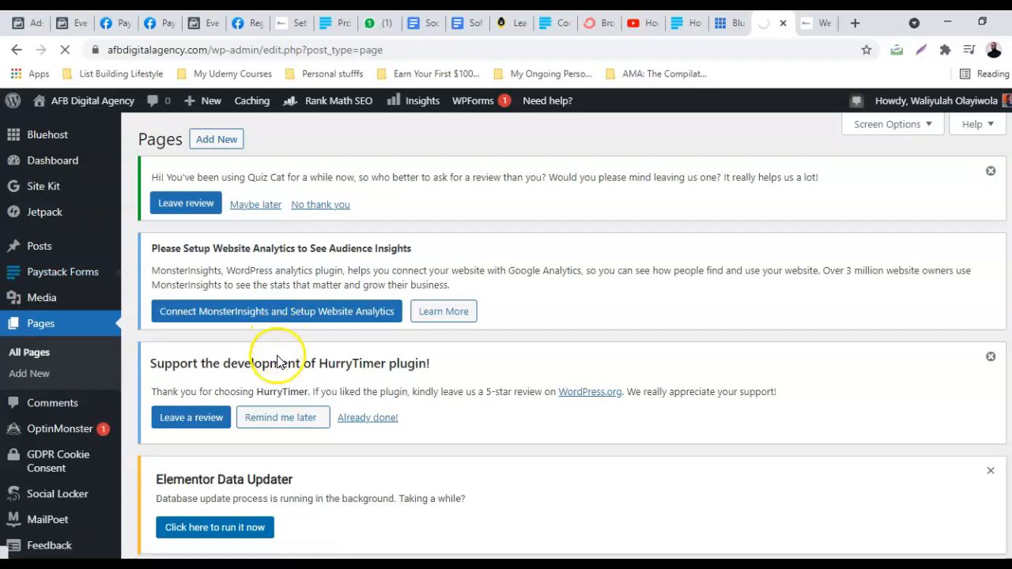
pyautogui.scroll(-5, 284, 380)
pyautogui.scroll(-3, 284, 382)
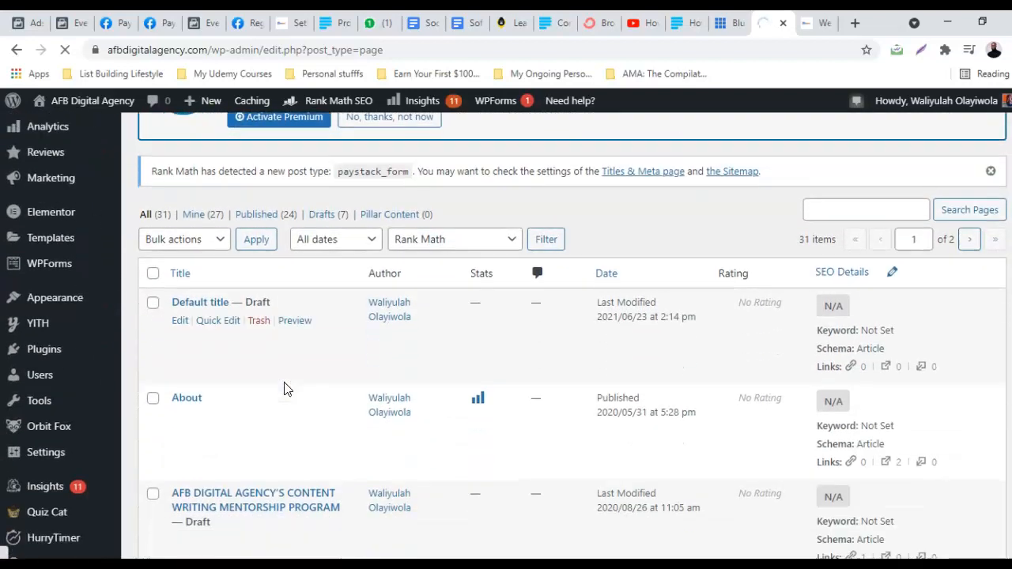
pyautogui.scroll(-6, 287, 389)
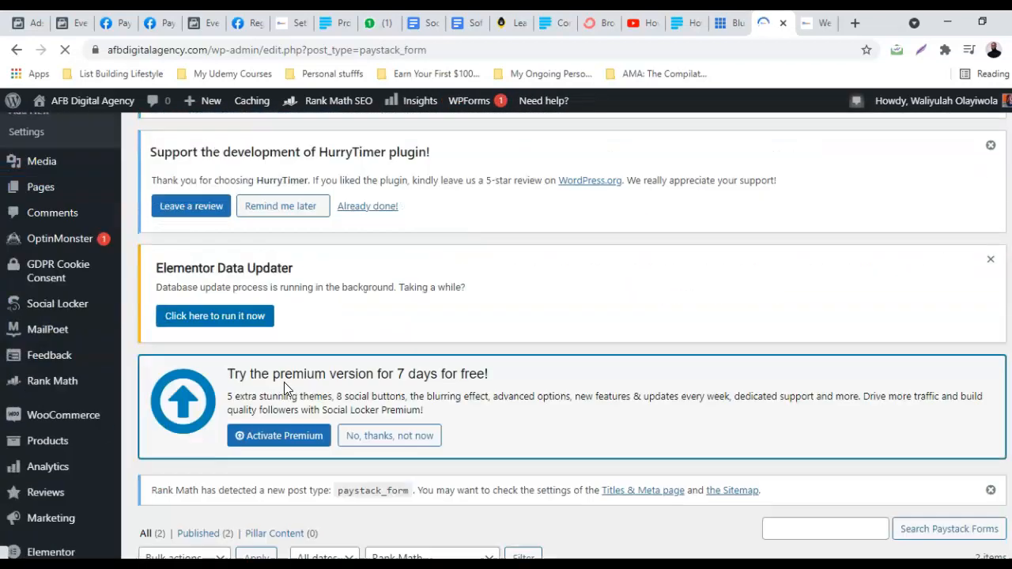
pyautogui.click(181, 360)
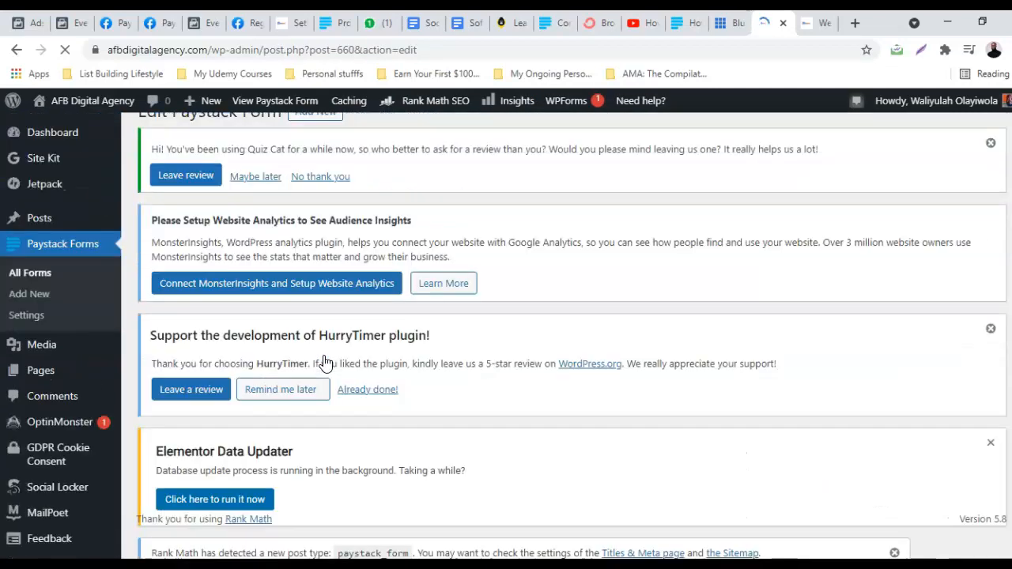
# Examine the Webinar form's amount, success message and email receipt settings, and the field for redirecting to a page link after payment.
pyautogui.scroll(-5, 324, 364)
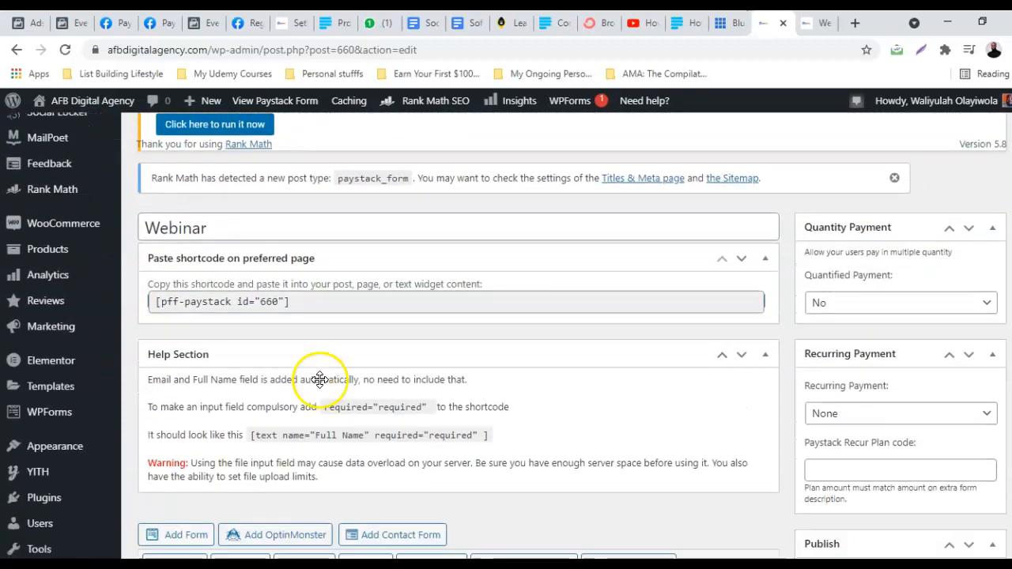
pyautogui.scroll(-12, 320, 380)
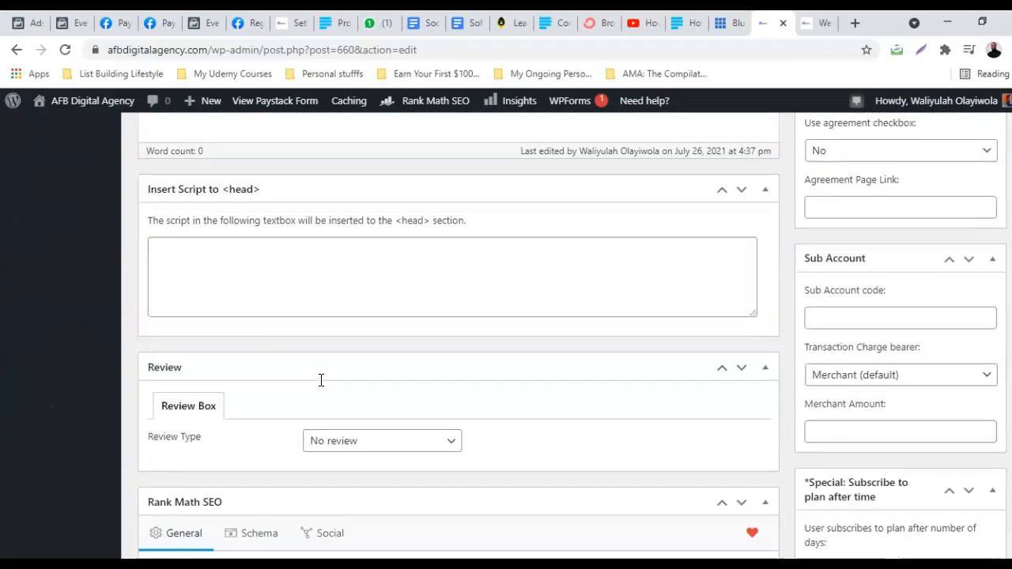
pyautogui.scroll(-8, 320, 379)
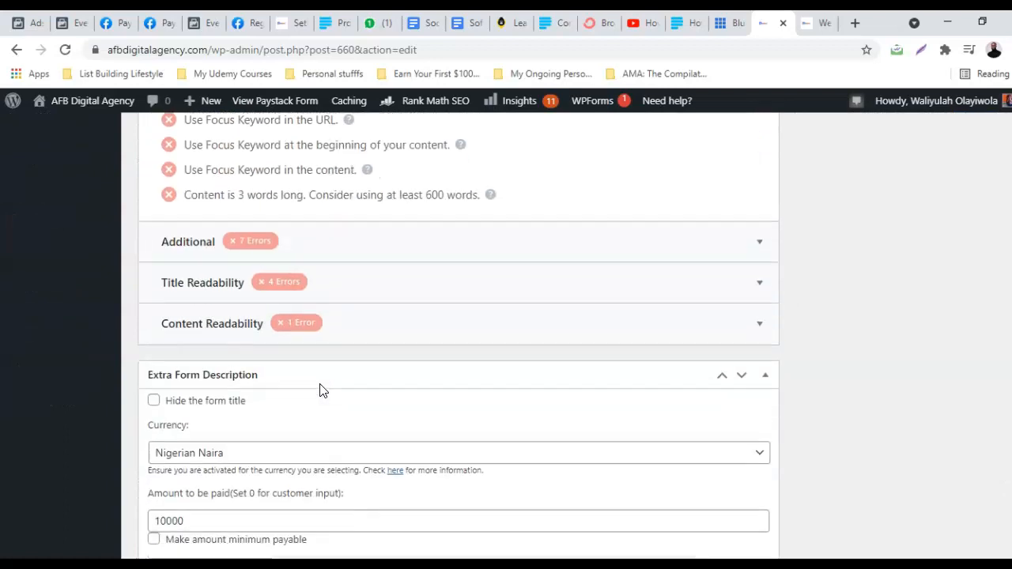
pyautogui.scroll(-5, 320, 395)
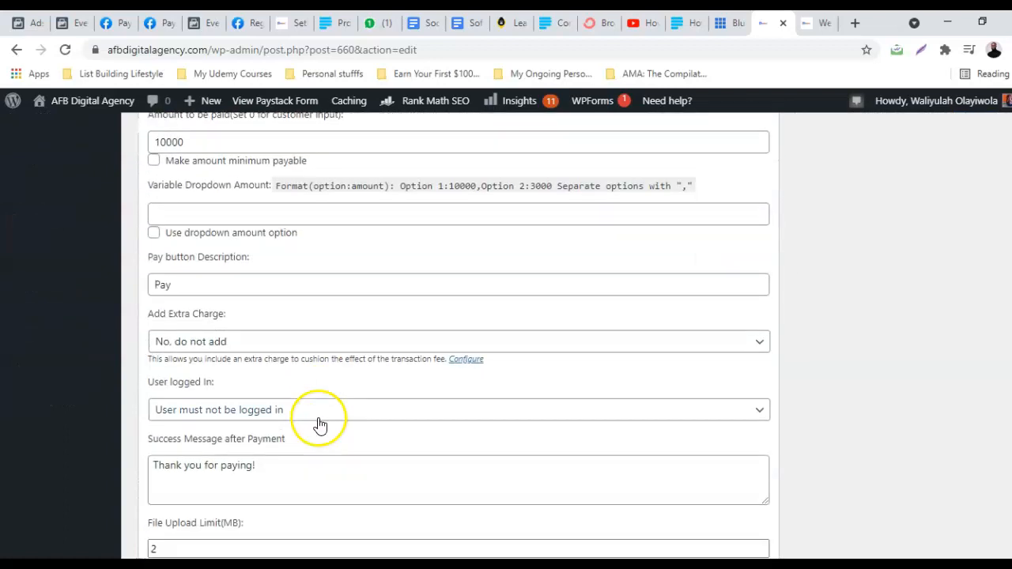
pyautogui.scroll(-4, 320, 425)
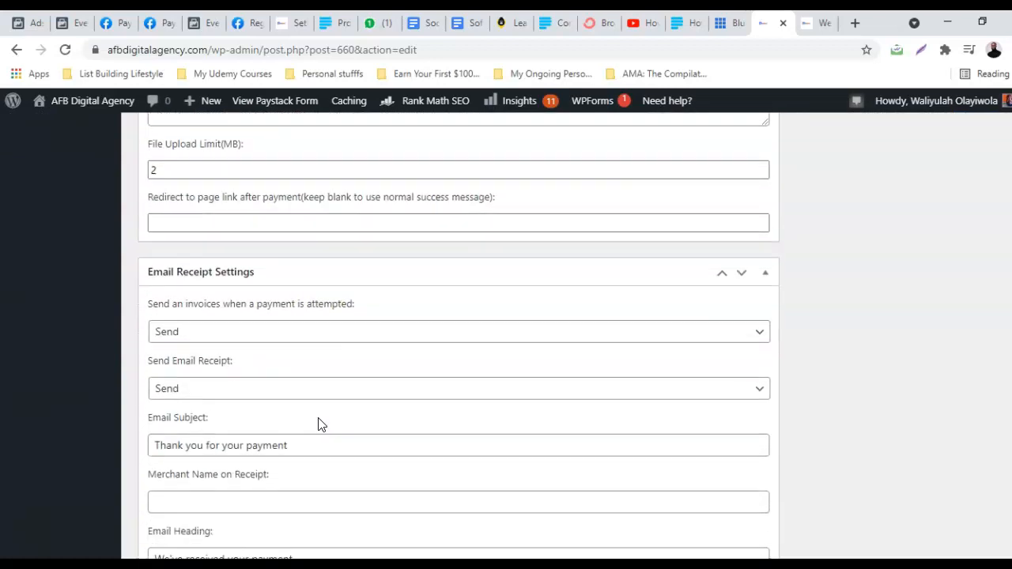
pyautogui.scroll(-1, 320, 425)
pyautogui.scroll(-2, 317, 427)
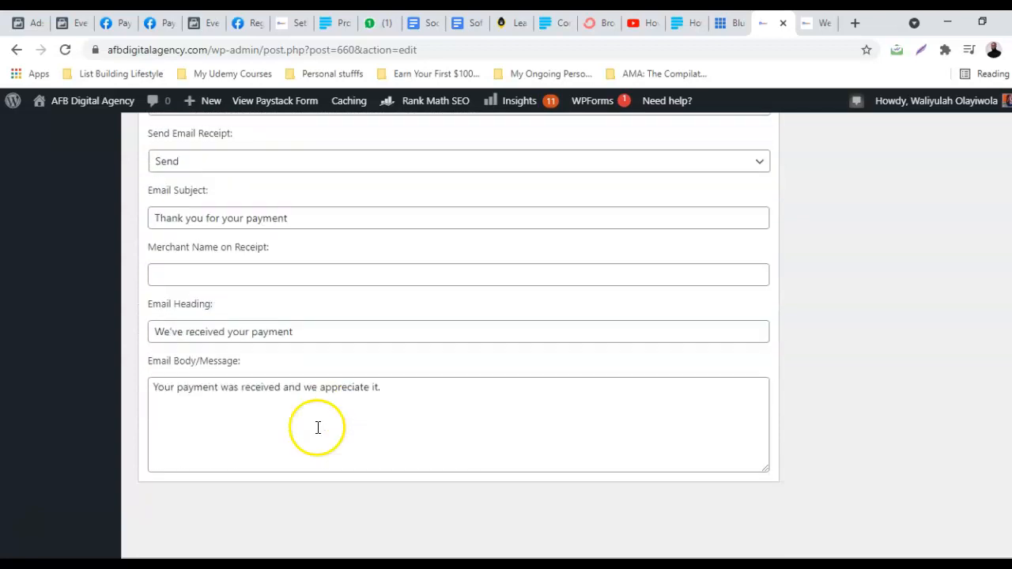
pyautogui.scroll(4, 317, 427)
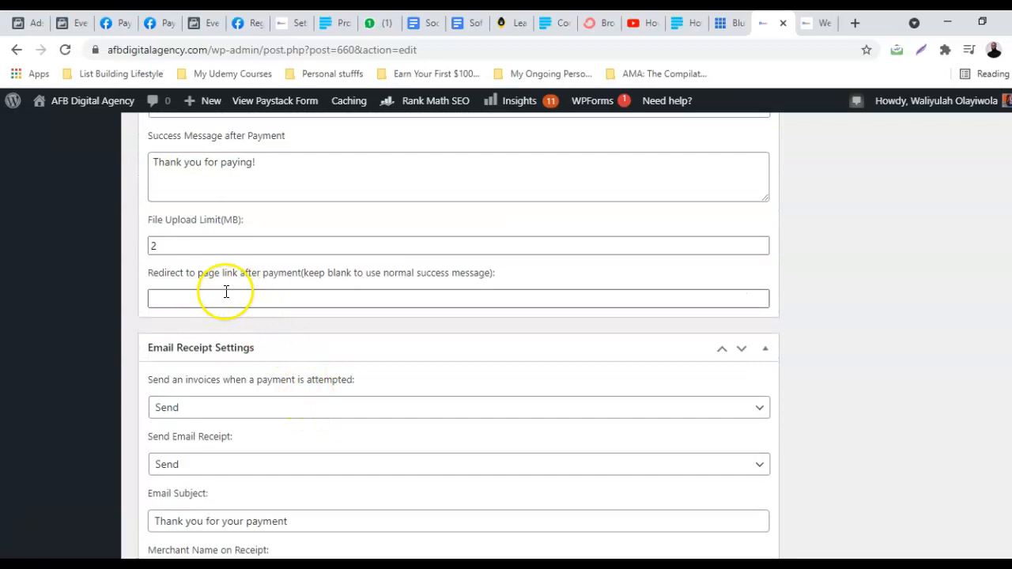
pyautogui.click(219, 300)
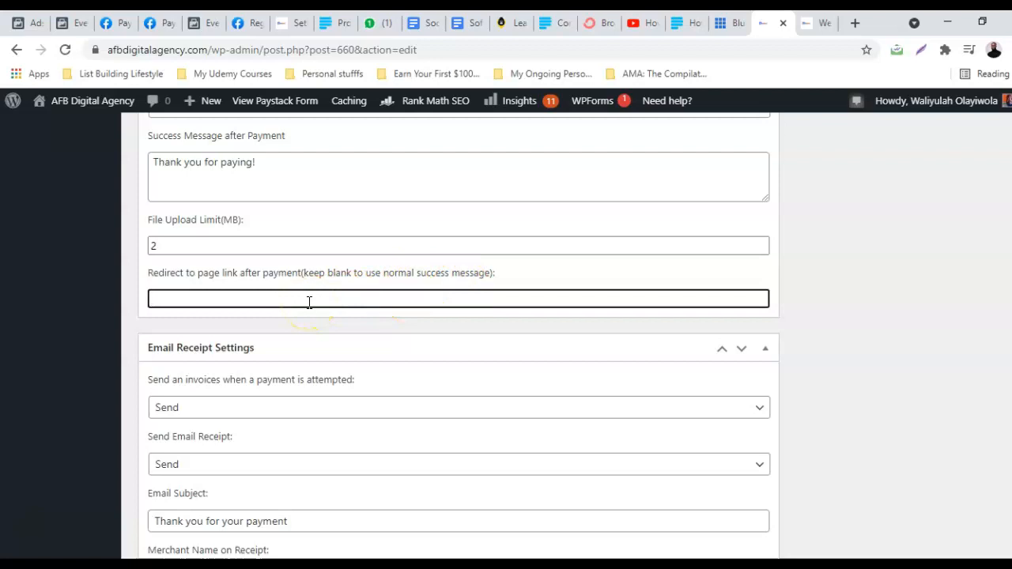
pyautogui.scroll(5, 312, 302)
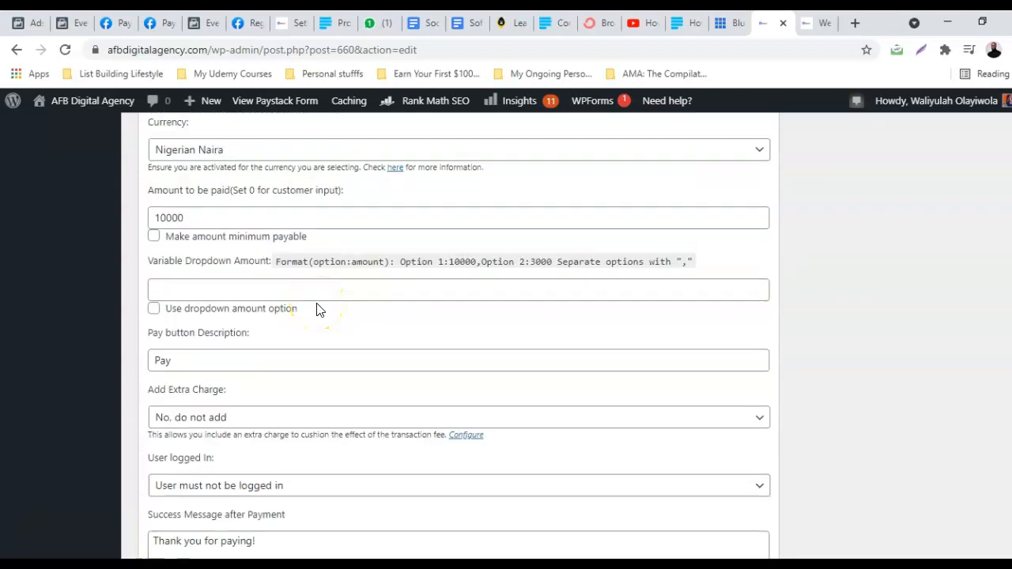